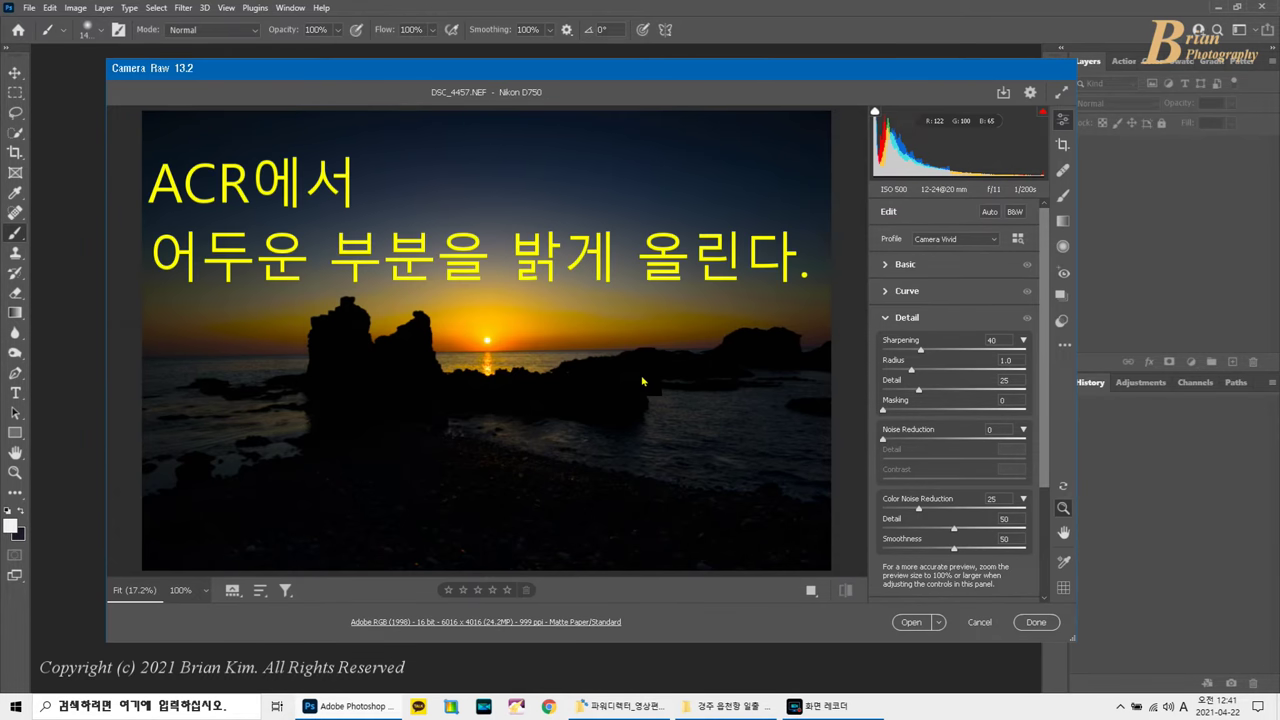
Expand the Basic tone and colour sliders for DSC_4457.NEF in Camera Raw.
{"action": "left_click", "coordinate": [914, 266]}
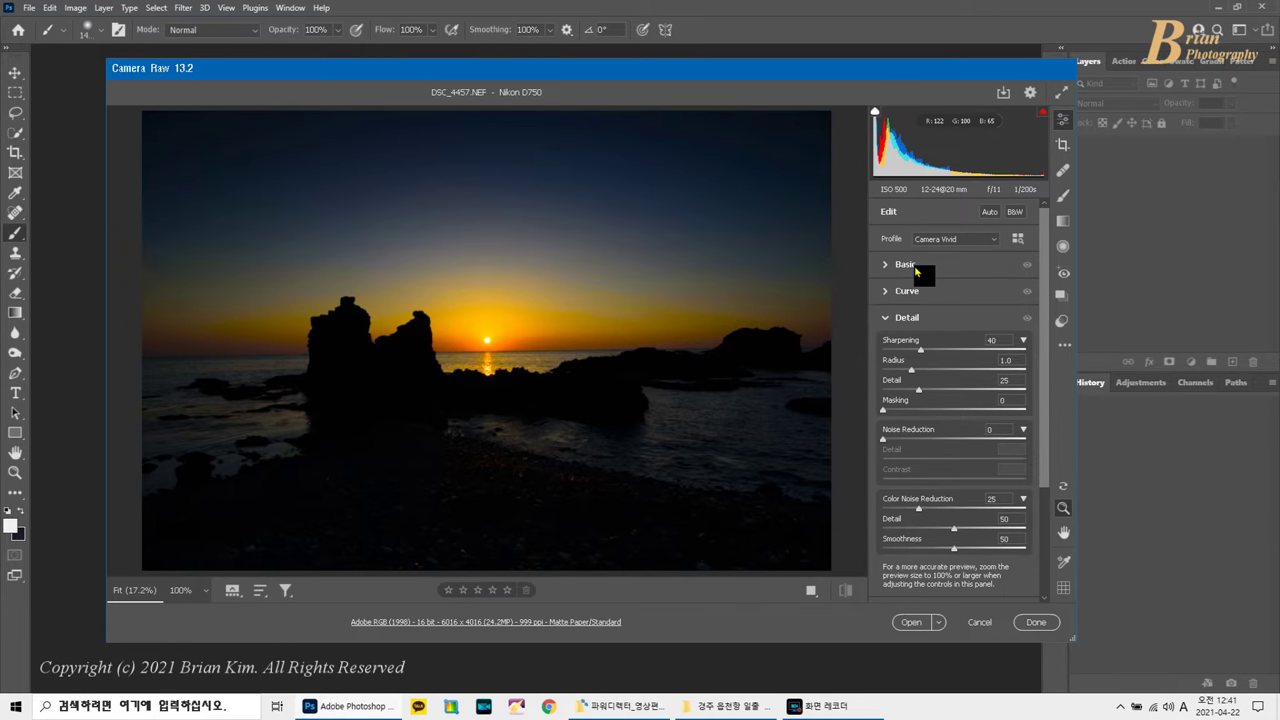
{"action": "left_click", "coordinate": [914, 266]}
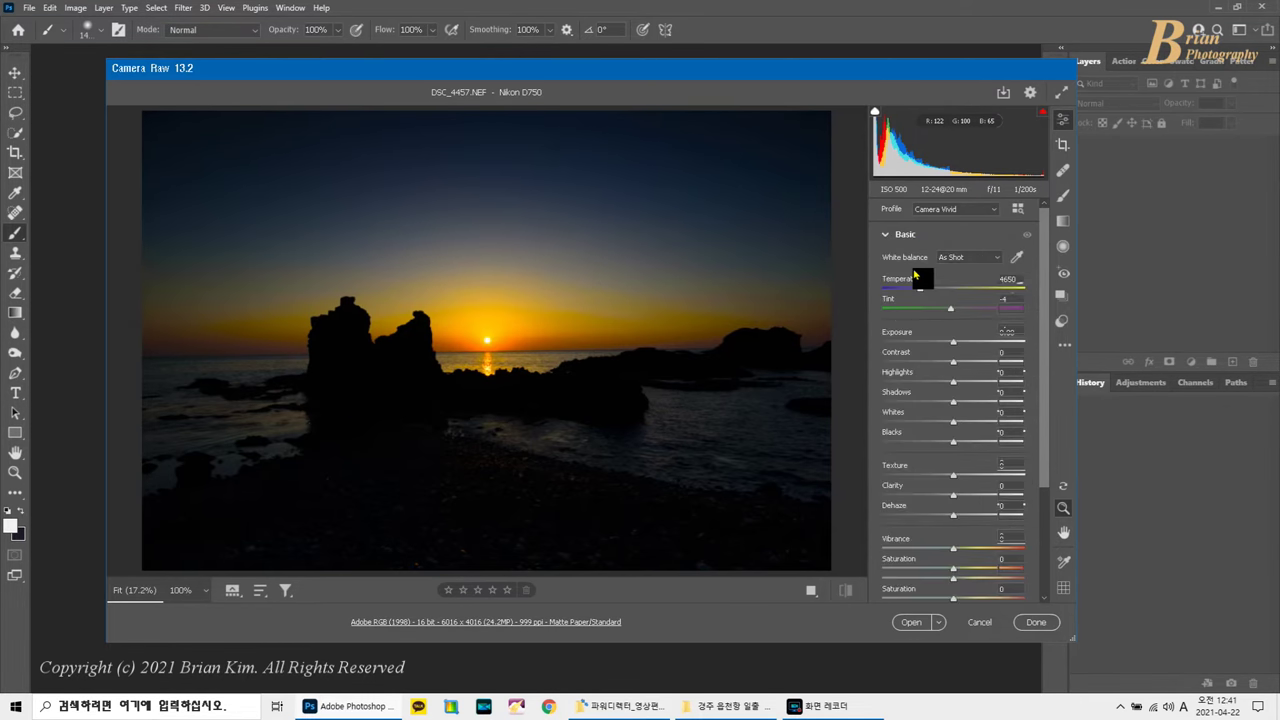
Raise Shadows to +100 and Blacks to +63 while checking clipping, revealing the pebbles.
{"action": "key", "text": "alt"}
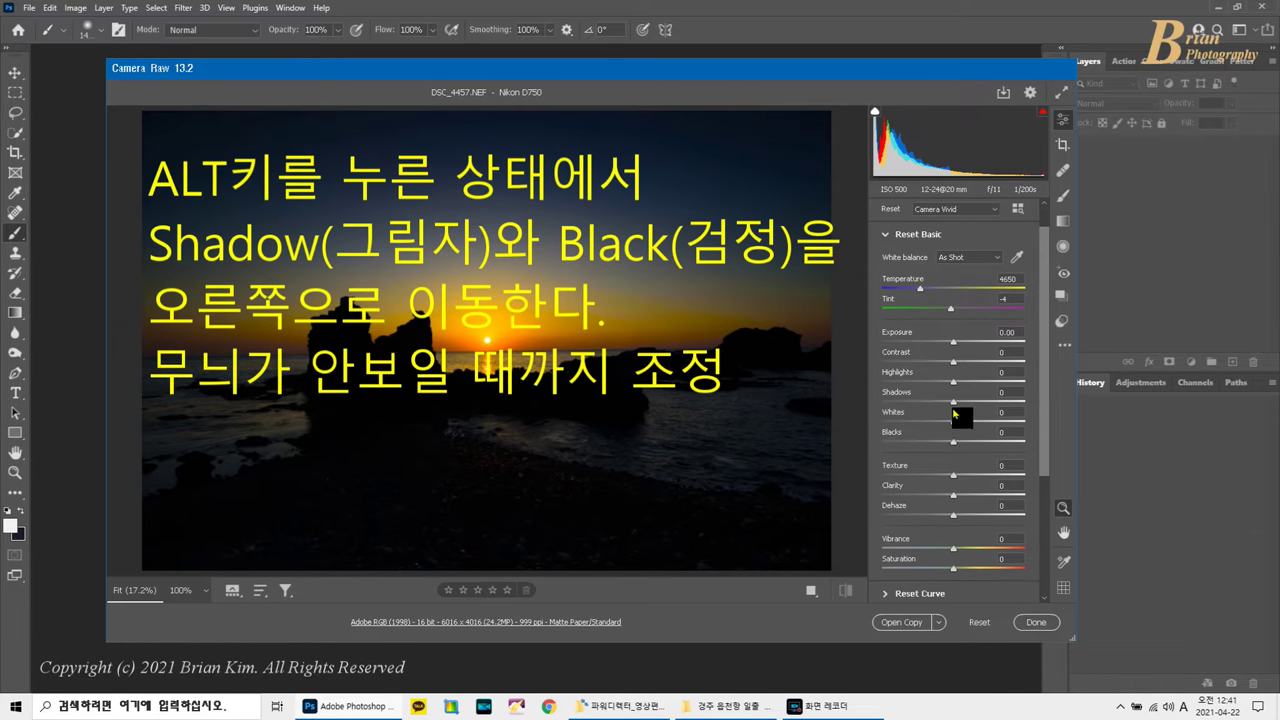
{"action": "left_click_drag", "start_coordinate": [954, 403], "coordinate": [1035, 414]}
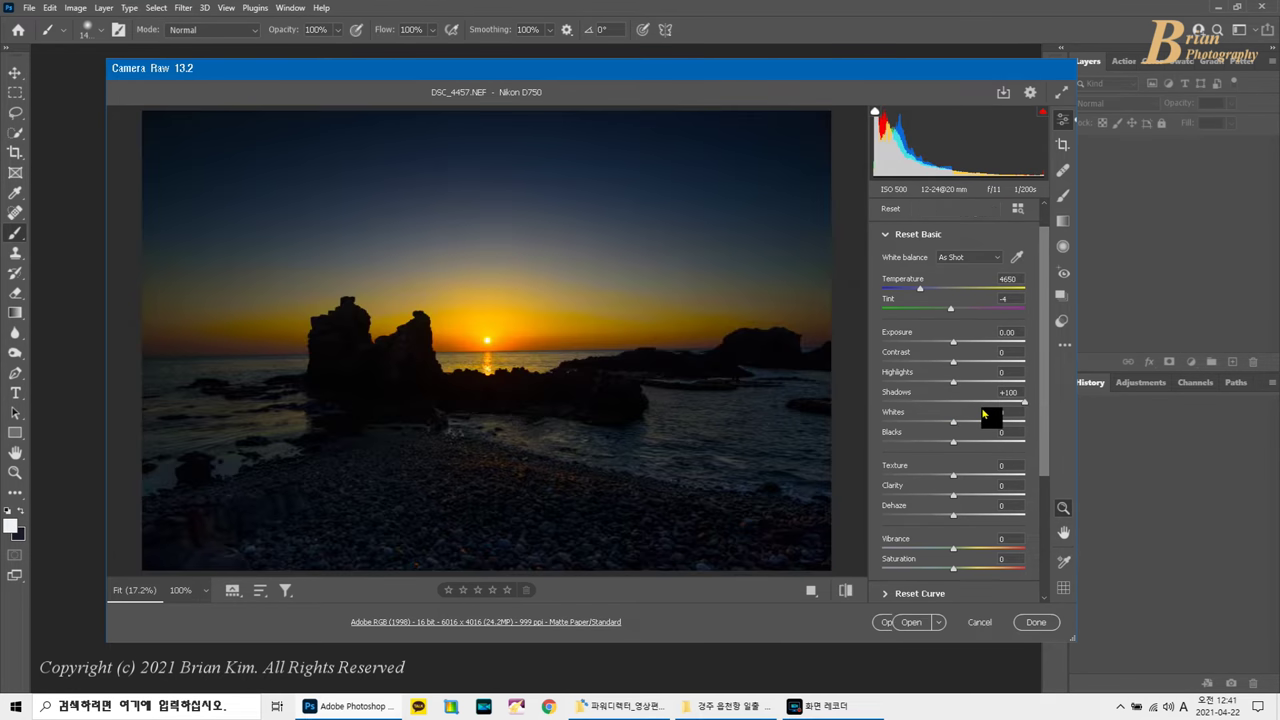
{"action": "key", "text": "alt"}
{"action": "left_click_drag", "start_coordinate": [953, 443], "coordinate": [990, 455]}
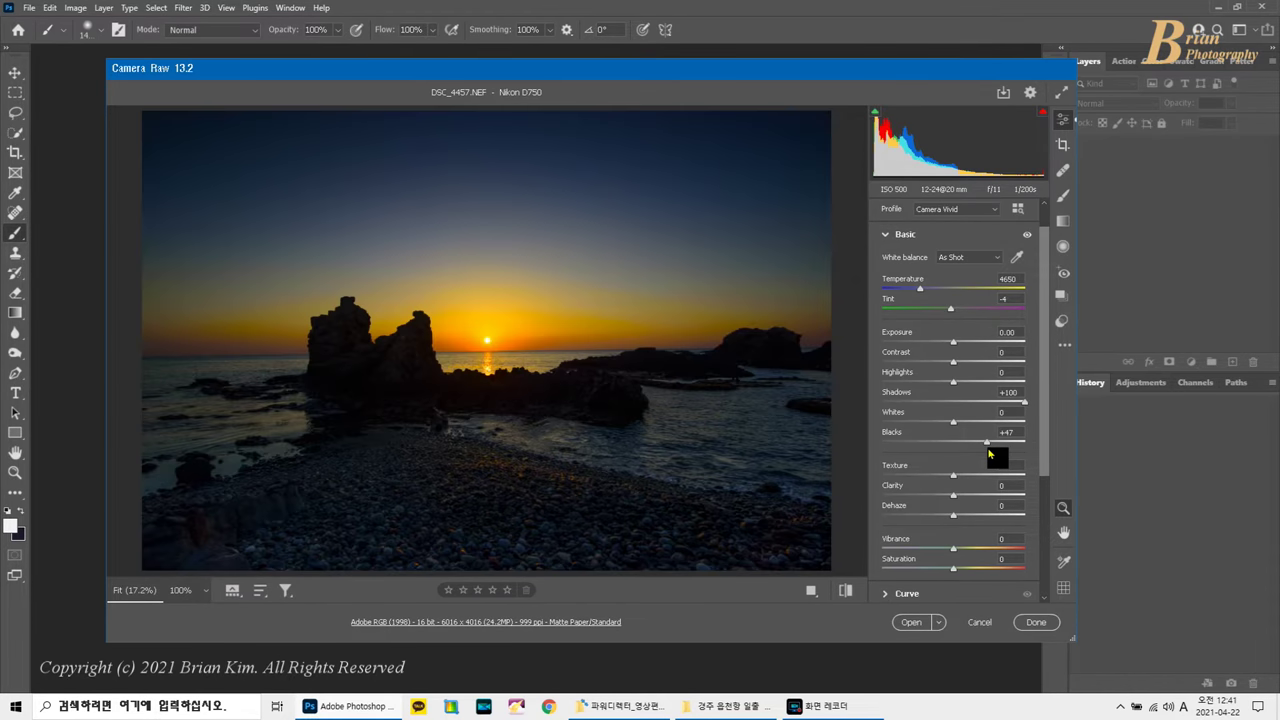
{"action": "key", "text": "alt"}
{"action": "left_click_drag", "start_coordinate": [990, 455], "coordinate": [997, 457]}
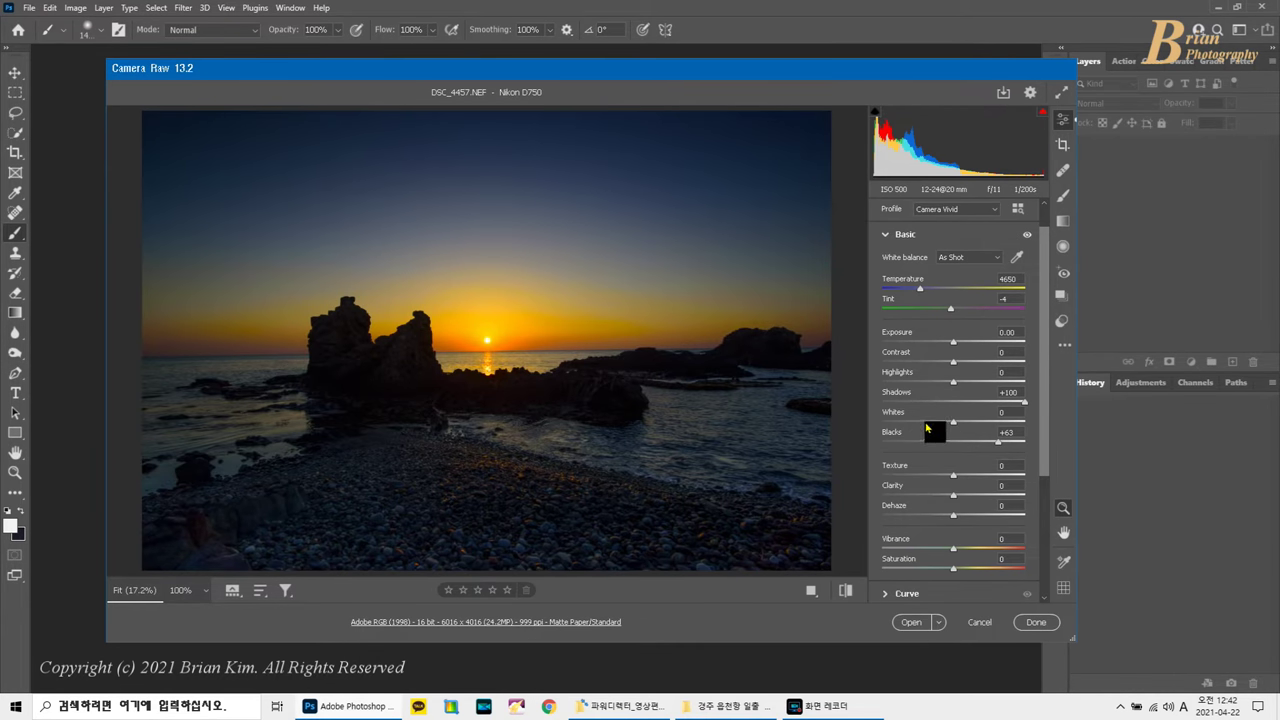
{"action": "left_click", "coordinate": [939, 622]}
Open the photo in Photoshop, duplicate it as Layer 1, and start the Camera Raw Filter.
{"action": "left_click", "coordinate": [942, 643]}
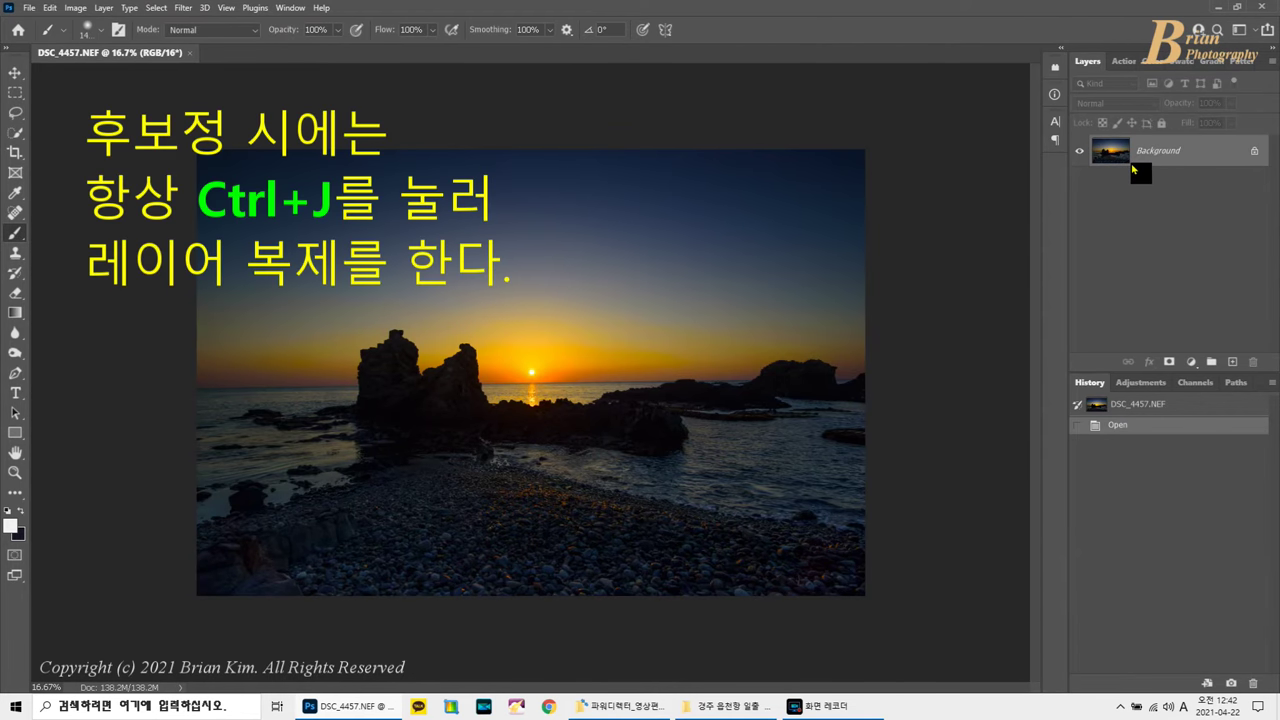
{"action": "key", "text": "ctrl+j"}
{"action": "left_click", "coordinate": [189, 9]}
{"action": "left_click", "coordinate": [227, 113]}
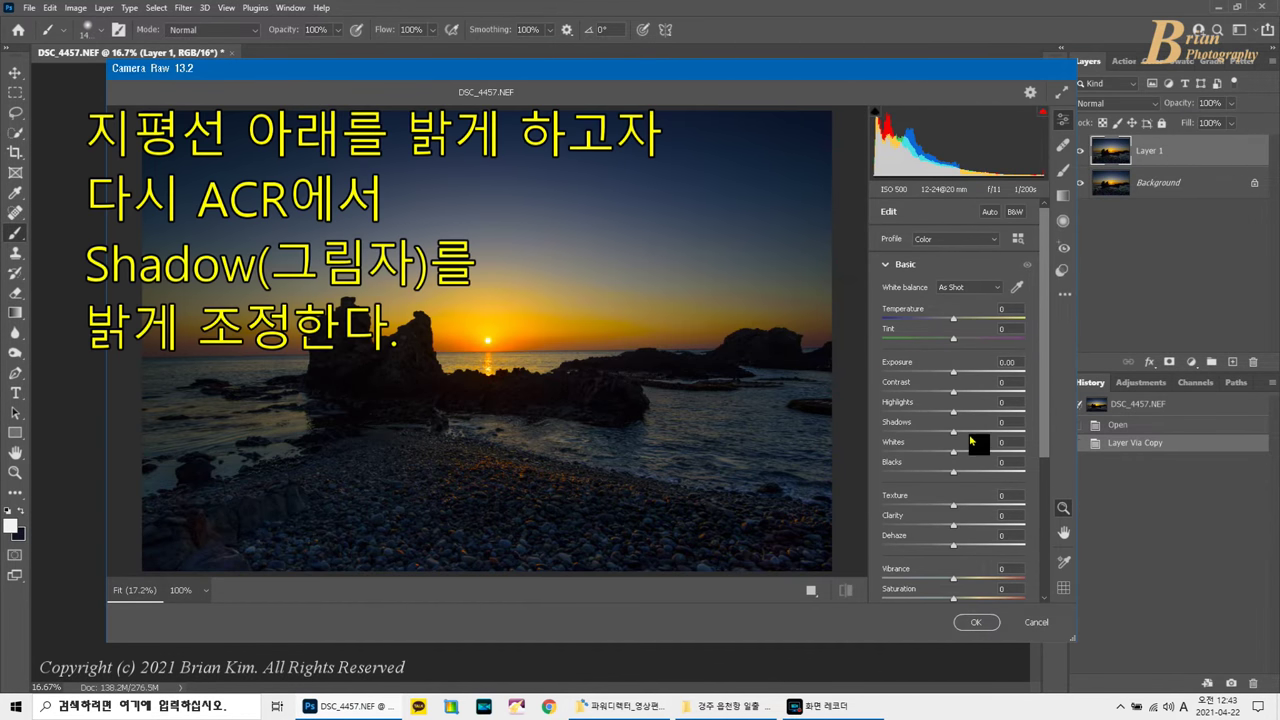
Lift Layer 1's Shadows to +100, merge it into Background, and duplicate again.
{"action": "left_click_drag", "start_coordinate": [969, 436], "coordinate": [1043, 445]}
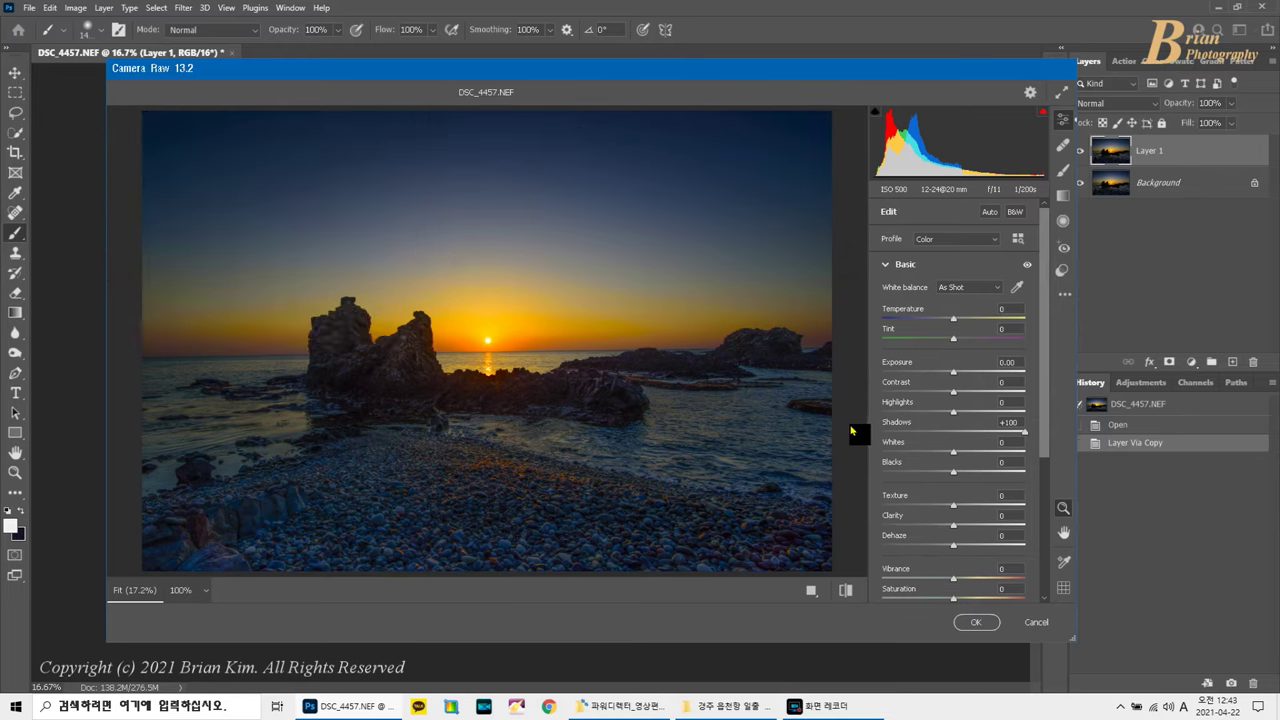
{"action": "left_click", "coordinate": [977, 626]}
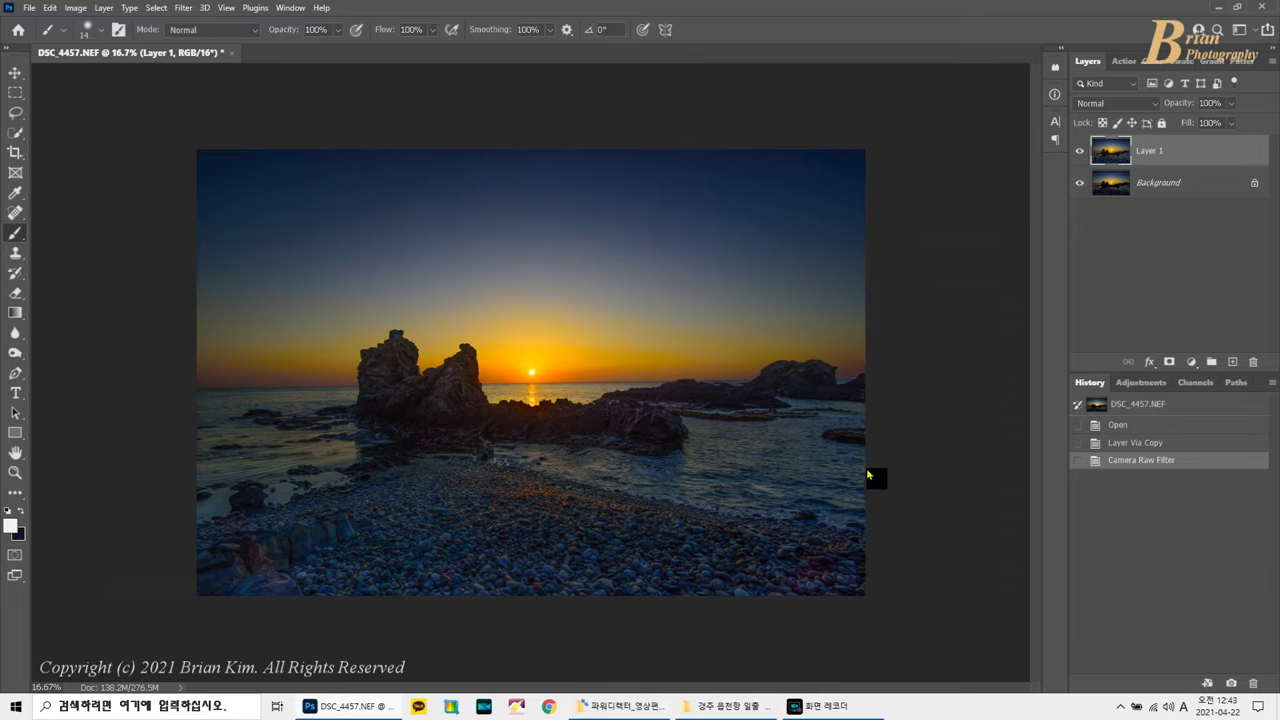
{"action": "key", "text": "ctrl+e"}
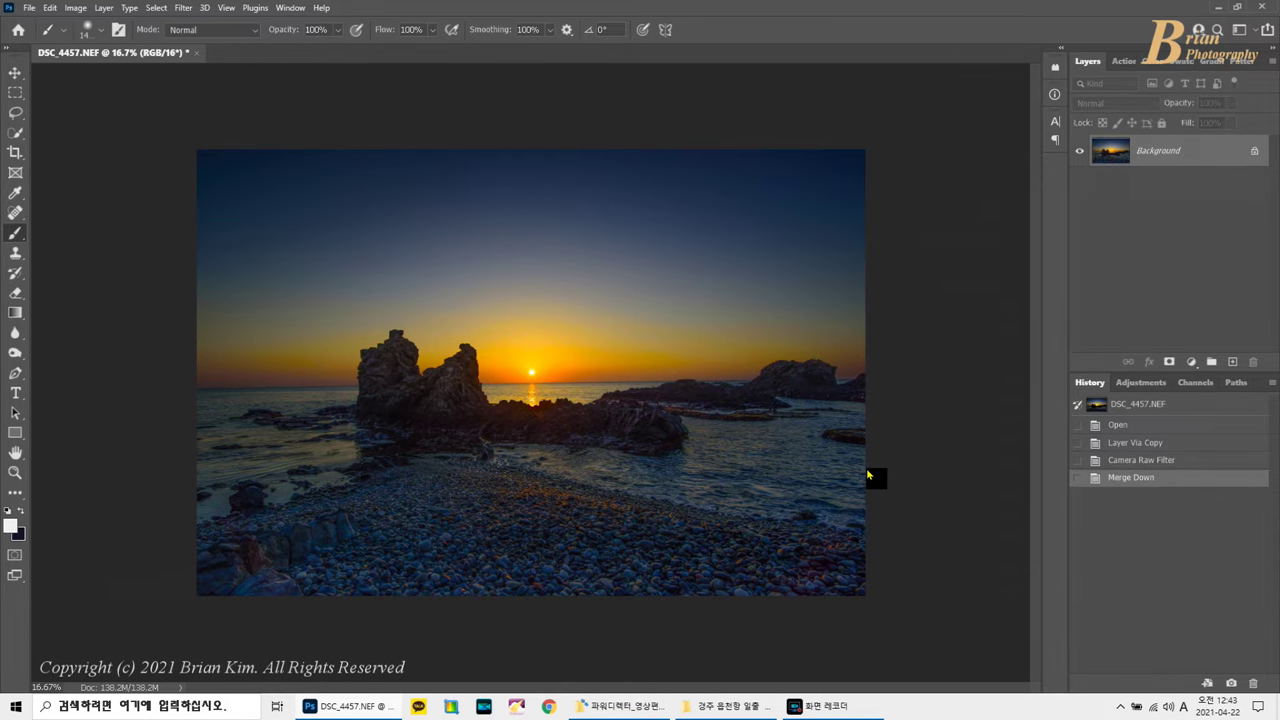
{"action": "key", "text": "ctrl+j"}
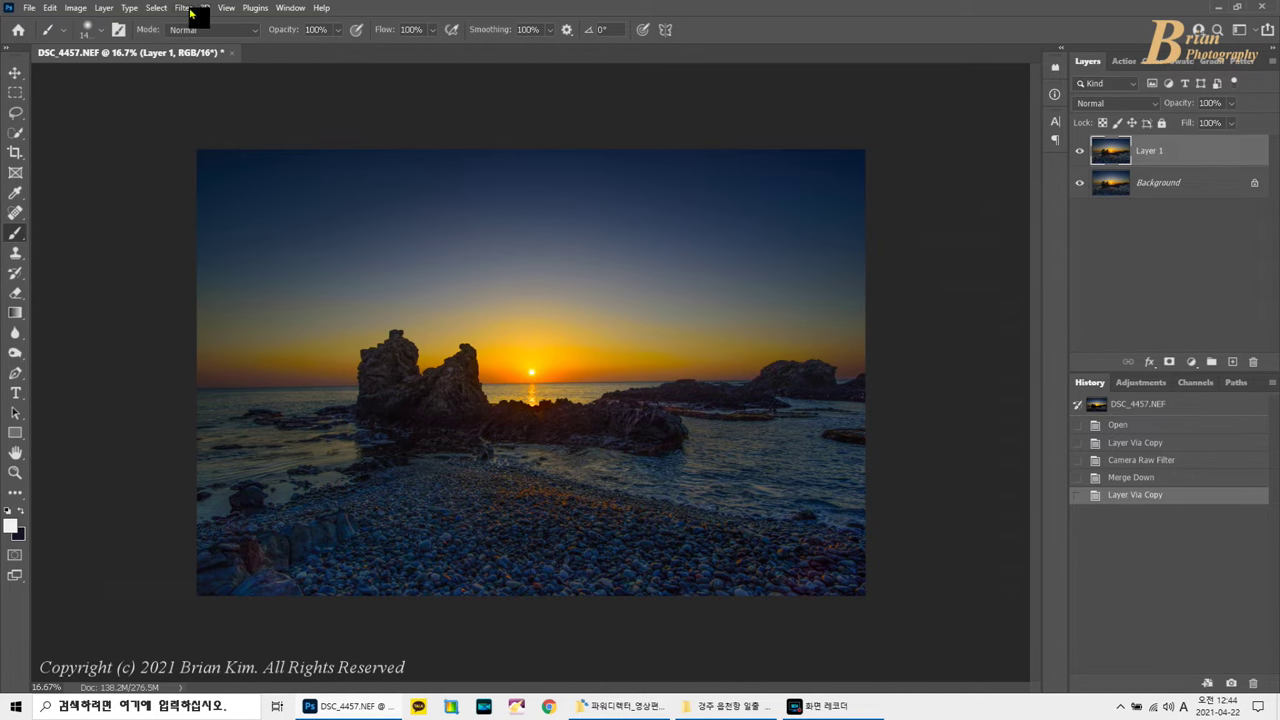
Brighten Layer 1 with Curves by raising points in the shadows and midtones.
{"action": "key", "text": "ctrl+m"}
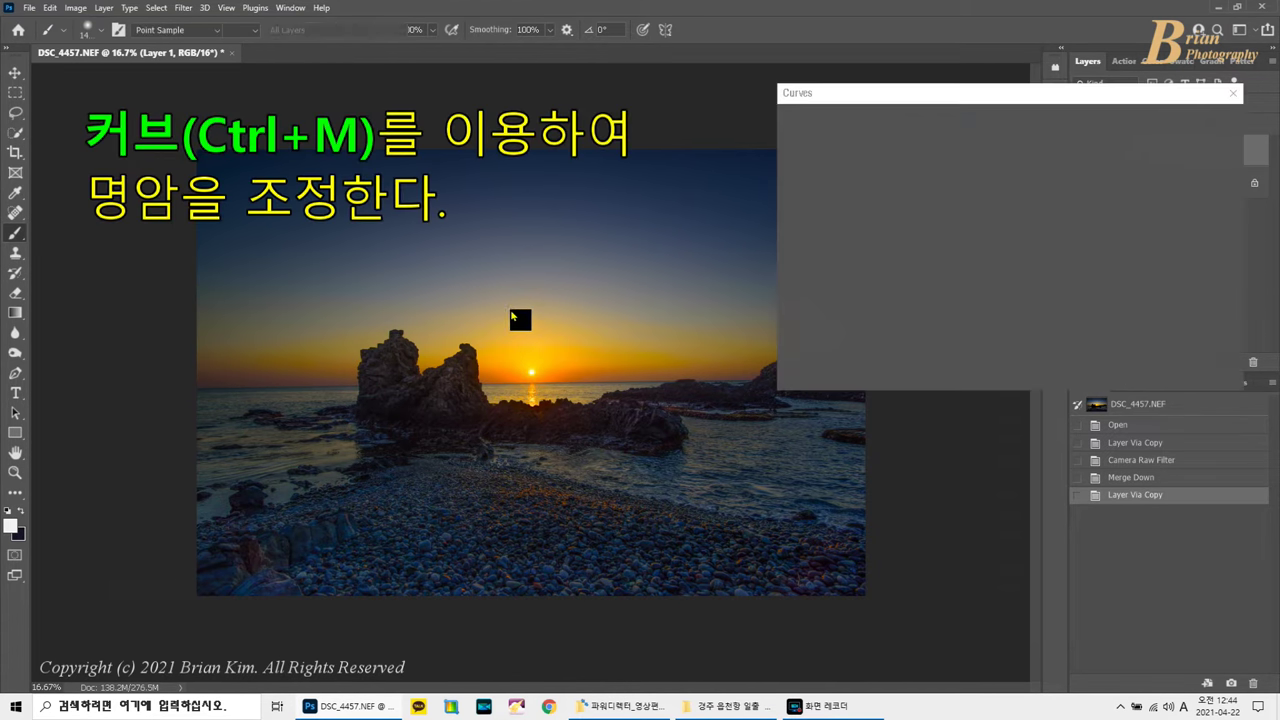
{"action": "left_click", "coordinate": [540, 419], "text": "ctrl"}
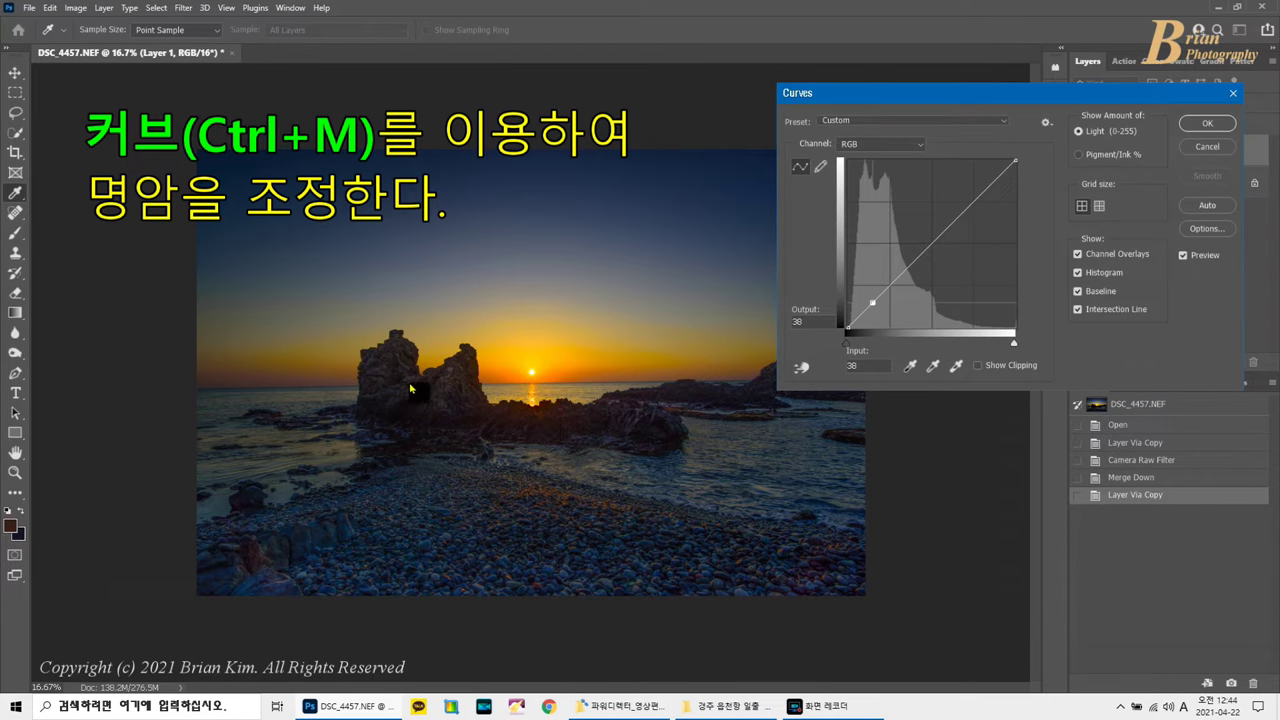
{"action": "left_click", "coordinate": [531, 371]}
{"action": "left_click", "coordinate": [735, 435], "text": "ctrl"}
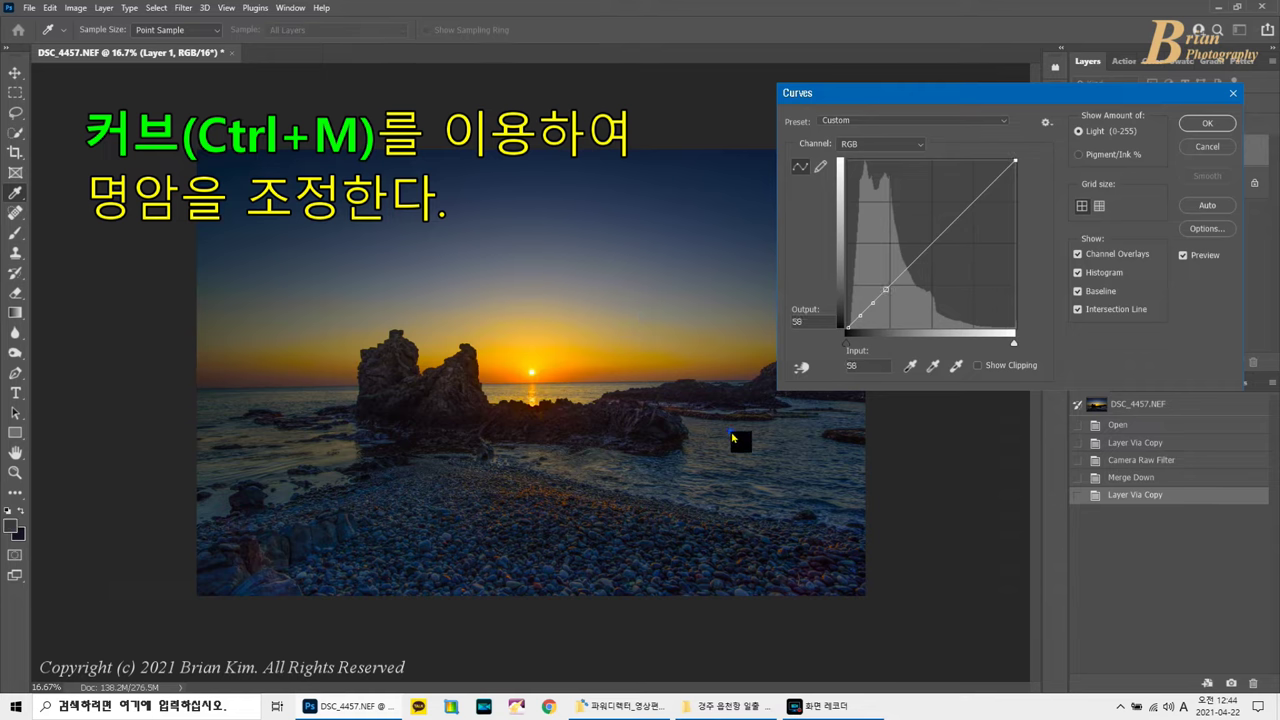
{"action": "left_click", "coordinate": [888, 291]}
{"action": "key", "text": "Up"}
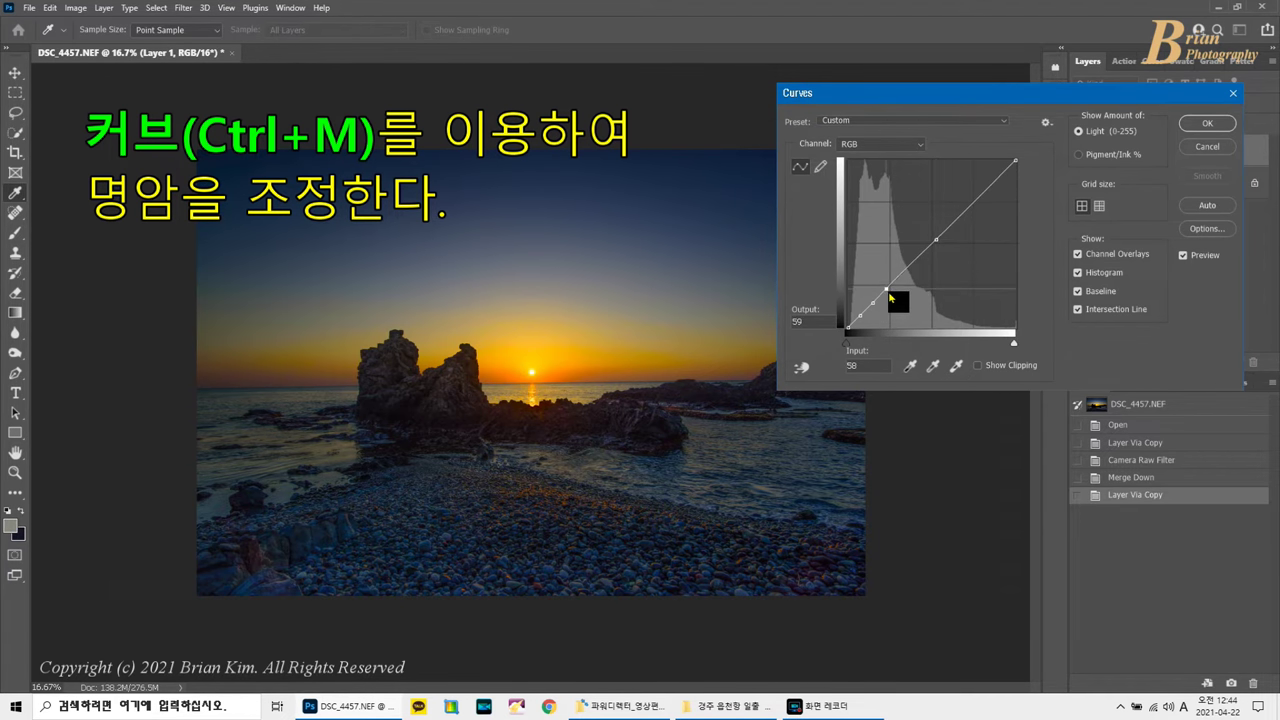
{"action": "key", "text": "Up"}
{"action": "key", "text": "Up"}
{"action": "key", "text": "Up"}
{"action": "key", "text": "Up"}
{"action": "key", "text": "Up"}
{"action": "key", "text": "Up"}
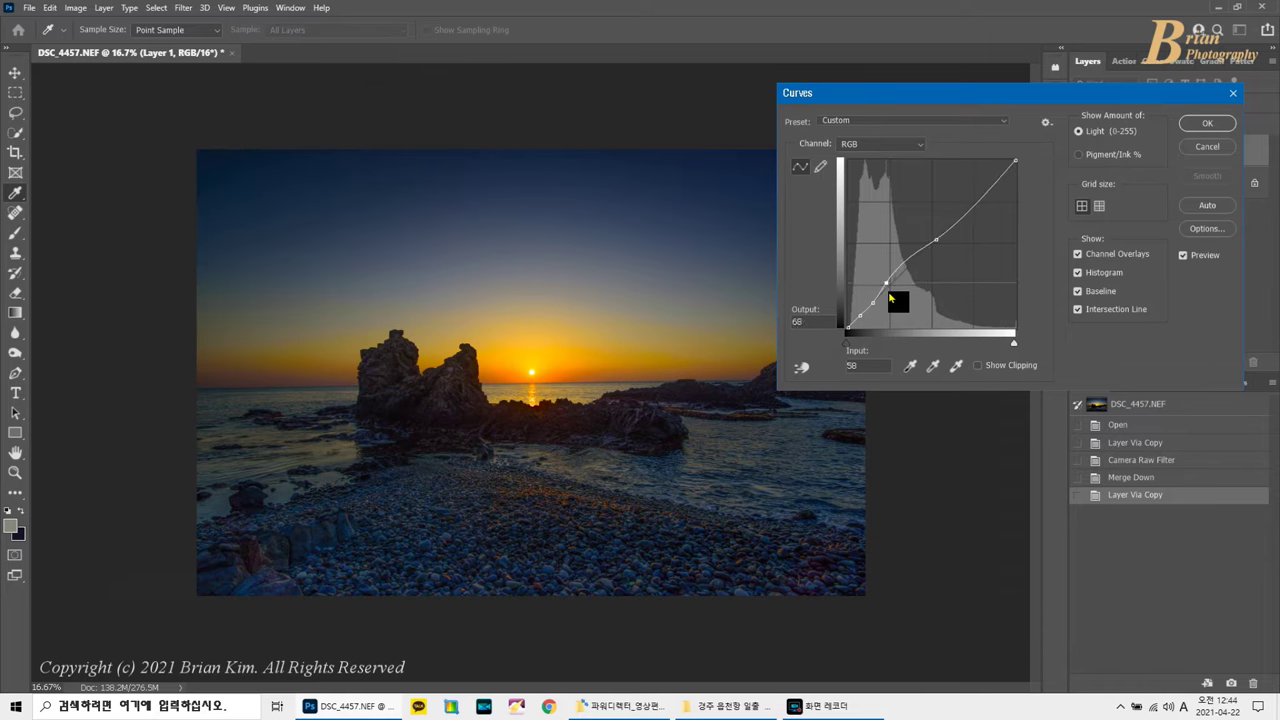
{"action": "left_click", "coordinate": [937, 242]}
{"action": "key", "text": "Up"}
{"action": "key", "text": "Up"}
{"action": "key", "text": "Up"}
{"action": "key", "text": "Up"}
{"action": "key", "text": "Up"}
{"action": "key", "text": "Up"}
{"action": "key", "text": "Up"}
{"action": "key", "text": "Up"}
{"action": "key", "text": "Up"}
{"action": "key", "text": "Up"}
{"action": "key", "text": "Up"}
{"action": "key", "text": "Up"}
{"action": "key", "text": "Up"}
{"action": "key", "text": "Up"}
{"action": "key", "text": "Up"}
{"action": "key", "text": "Up"}
{"action": "key", "text": "Up"}
{"action": "key", "text": "Up"}
{"action": "key", "text": "Up"}
{"action": "key", "text": "Up"}
{"action": "key", "text": "Up"}
{"action": "key", "text": "Up"}
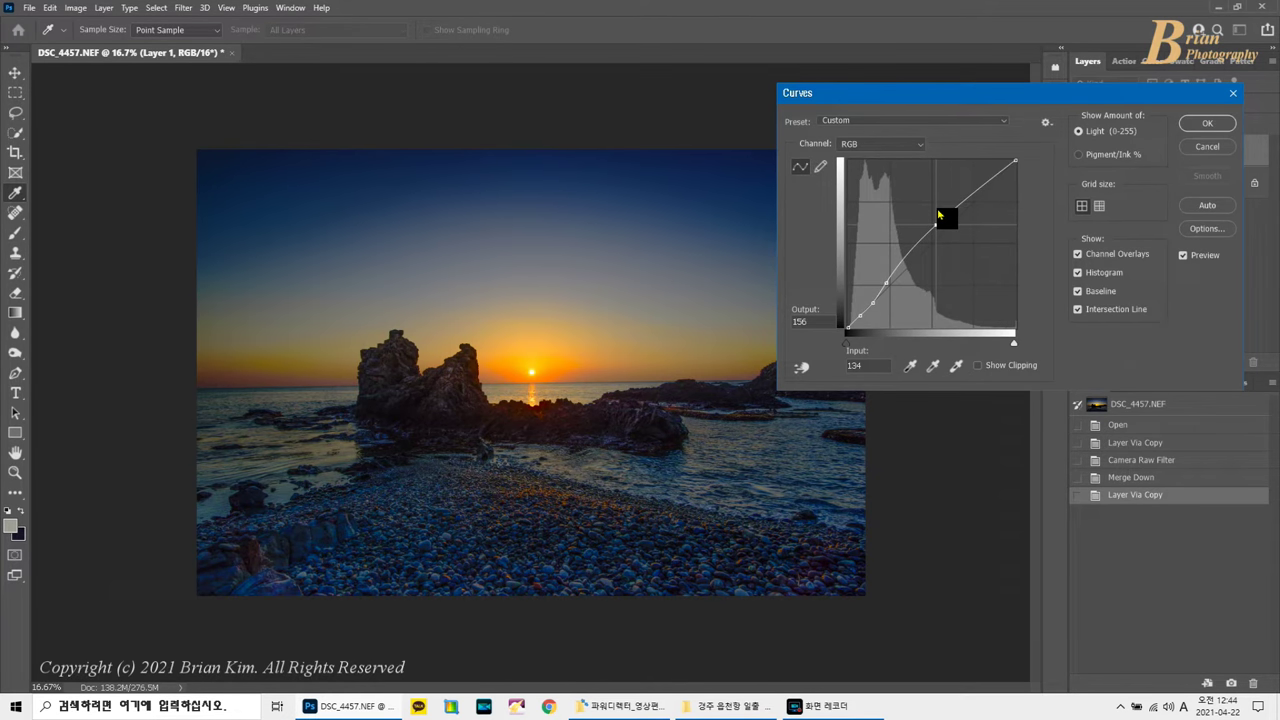
{"action": "left_click", "coordinate": [1219, 125]}
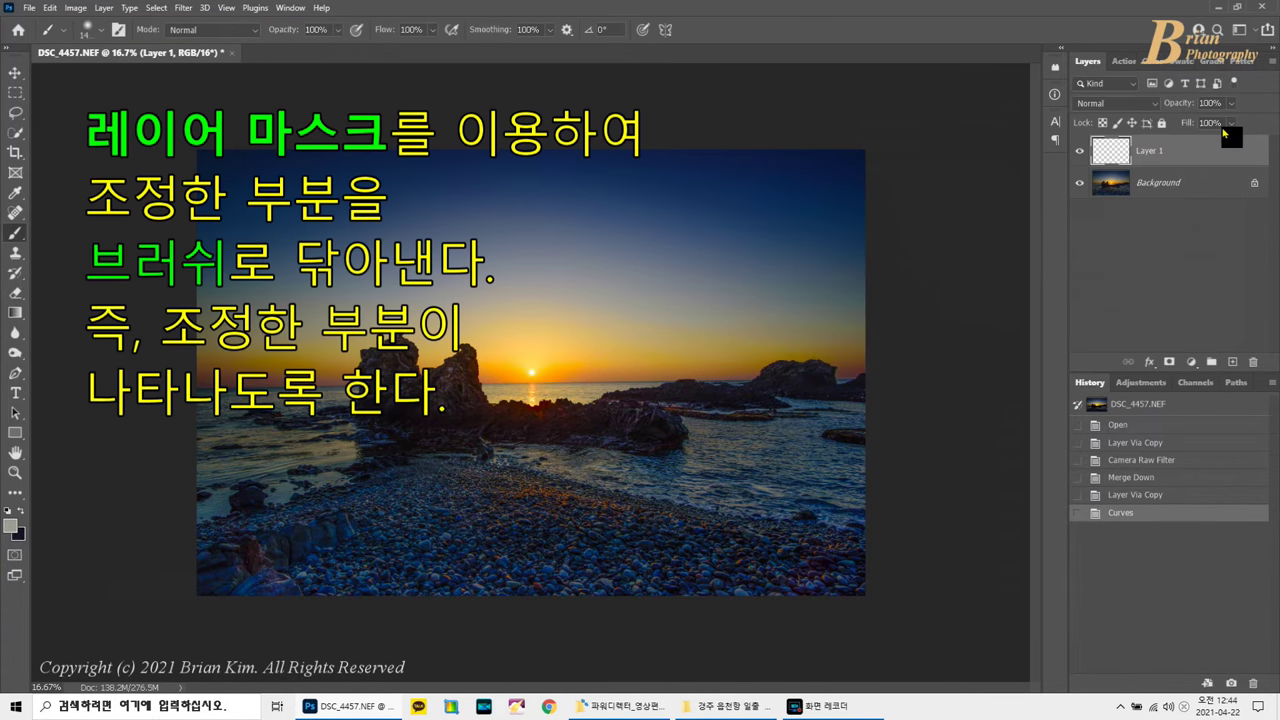
Restrict the brightening to the pebble foreground with a painted inverted mask, merge, and duplicate.
{"action": "left_click", "coordinate": [1082, 158]}
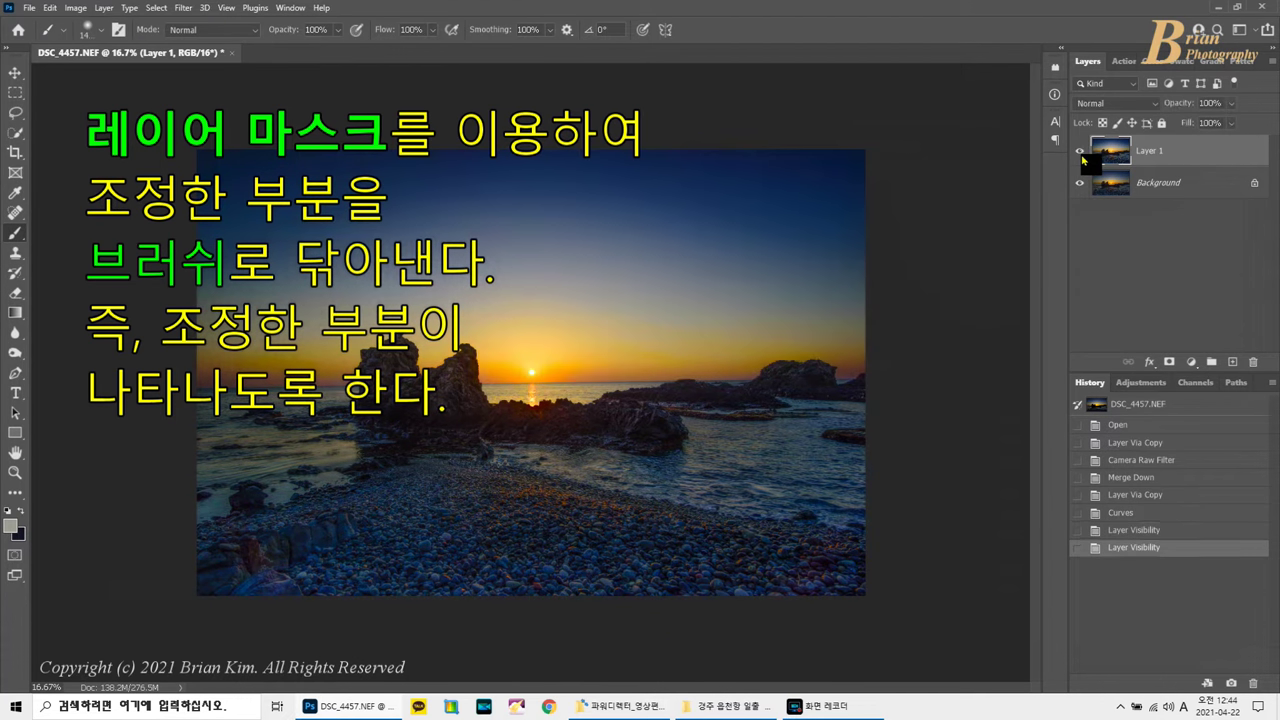
{"action": "left_click", "coordinate": [1168, 361]}
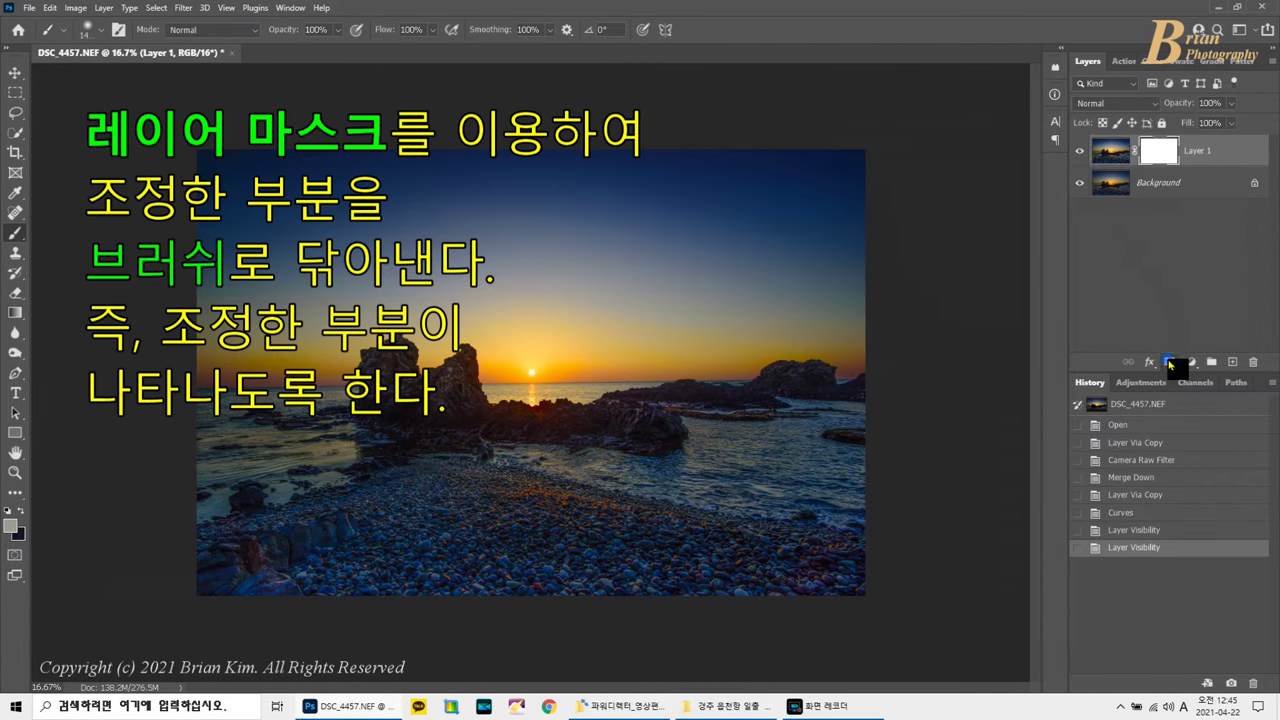
{"action": "key", "text": "ctrl+i"}
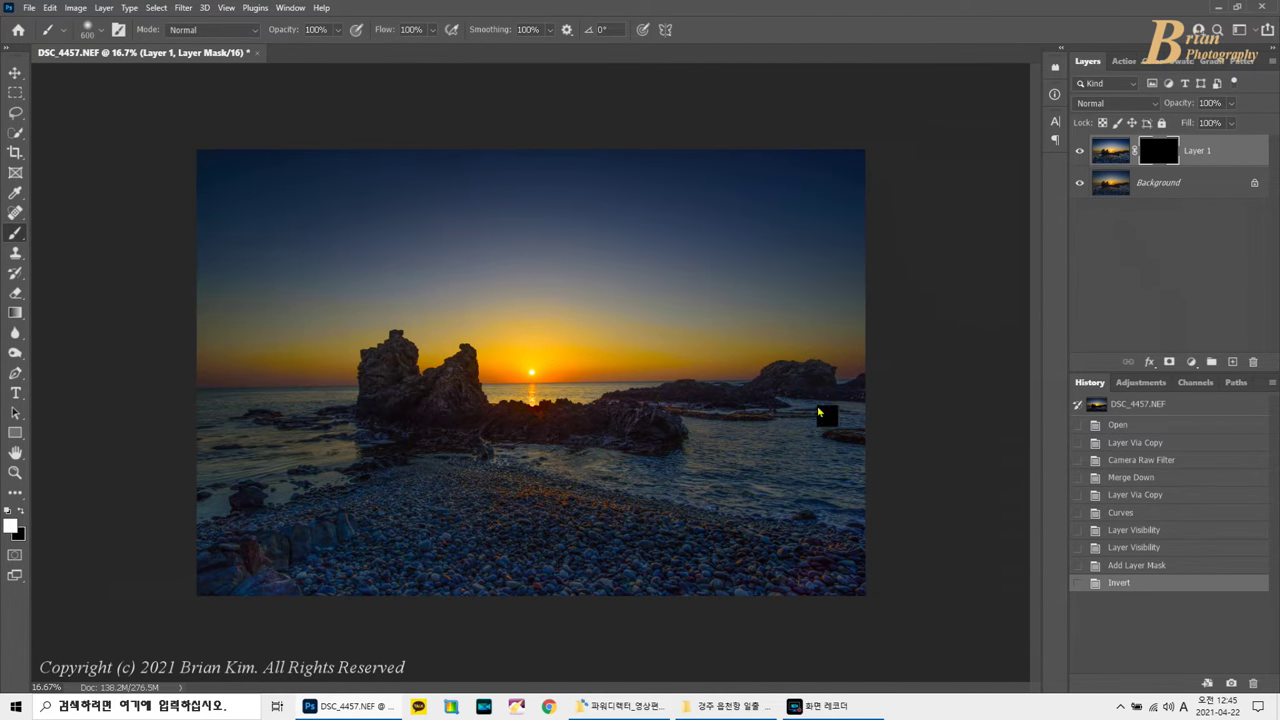
{"action": "left_click_drag", "start_coordinate": [437, 428], "coordinate": [674, 411]}
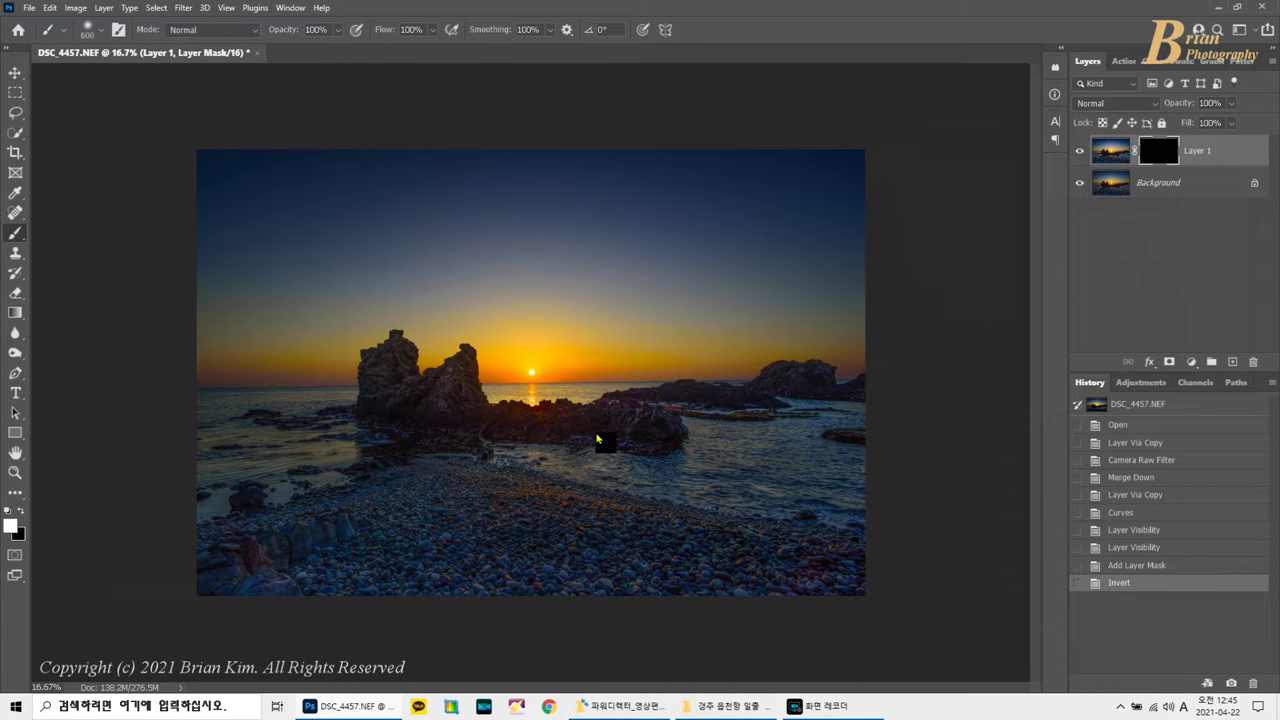
{"action": "left_click_drag", "start_coordinate": [762, 403], "coordinate": [651, 449]}
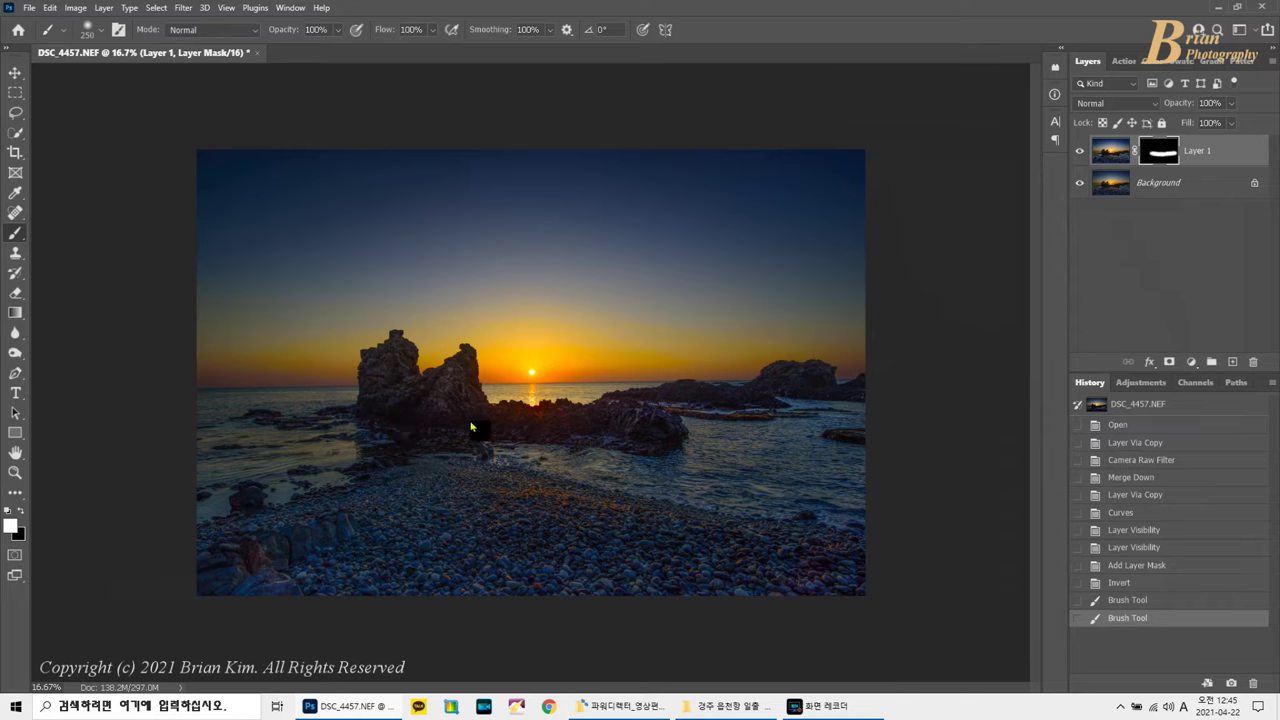
{"action": "left_click_drag", "start_coordinate": [643, 482], "coordinate": [680, 466]}
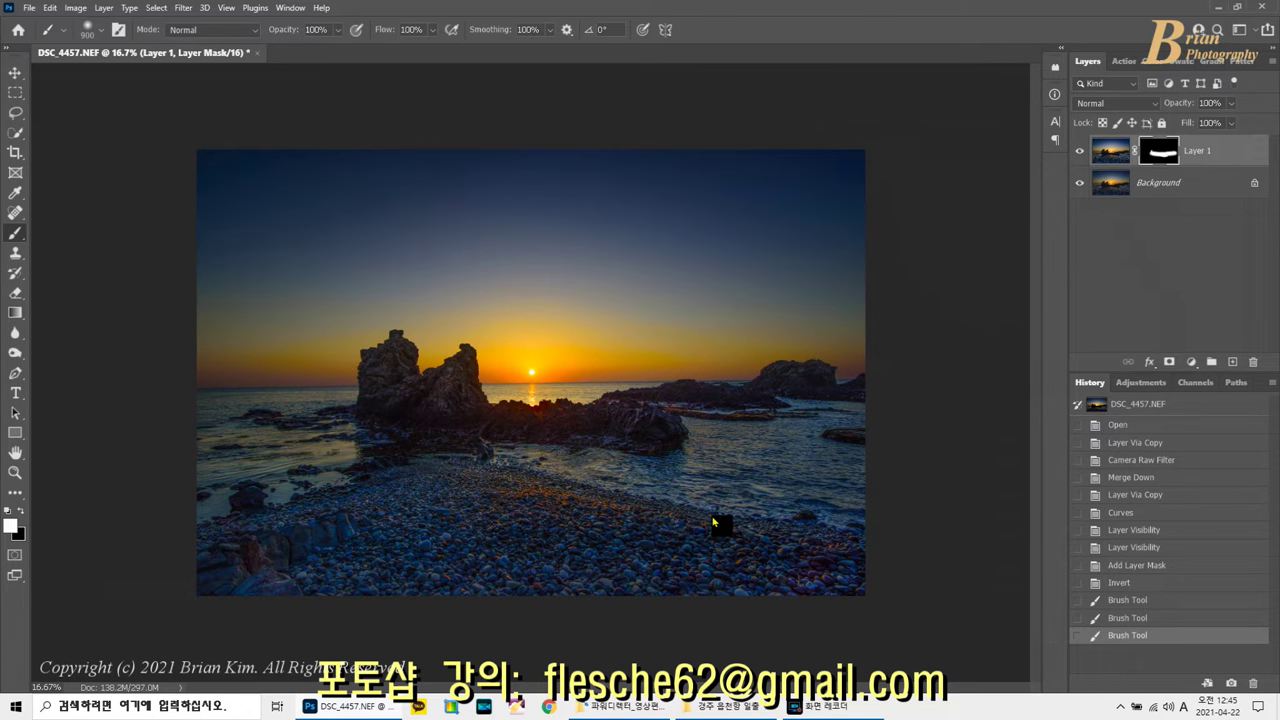
{"action": "key", "text": "ctrl+e"}
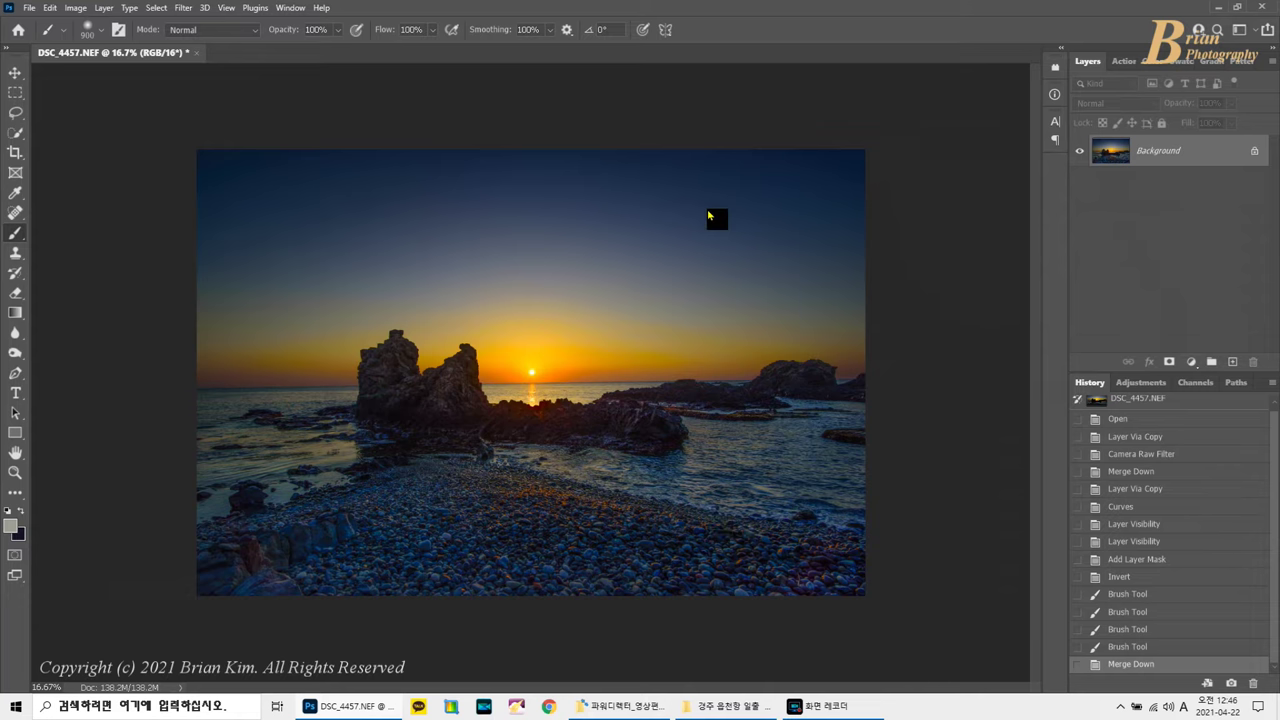
{"action": "key", "text": "ctrl+j"}
Apply a Camera Raw Filter with Exposure +0.60, Contrast -32 and Shadows +31.
{"action": "left_click", "coordinate": [183, 7]}
{"action": "left_click", "coordinate": [243, 108]}
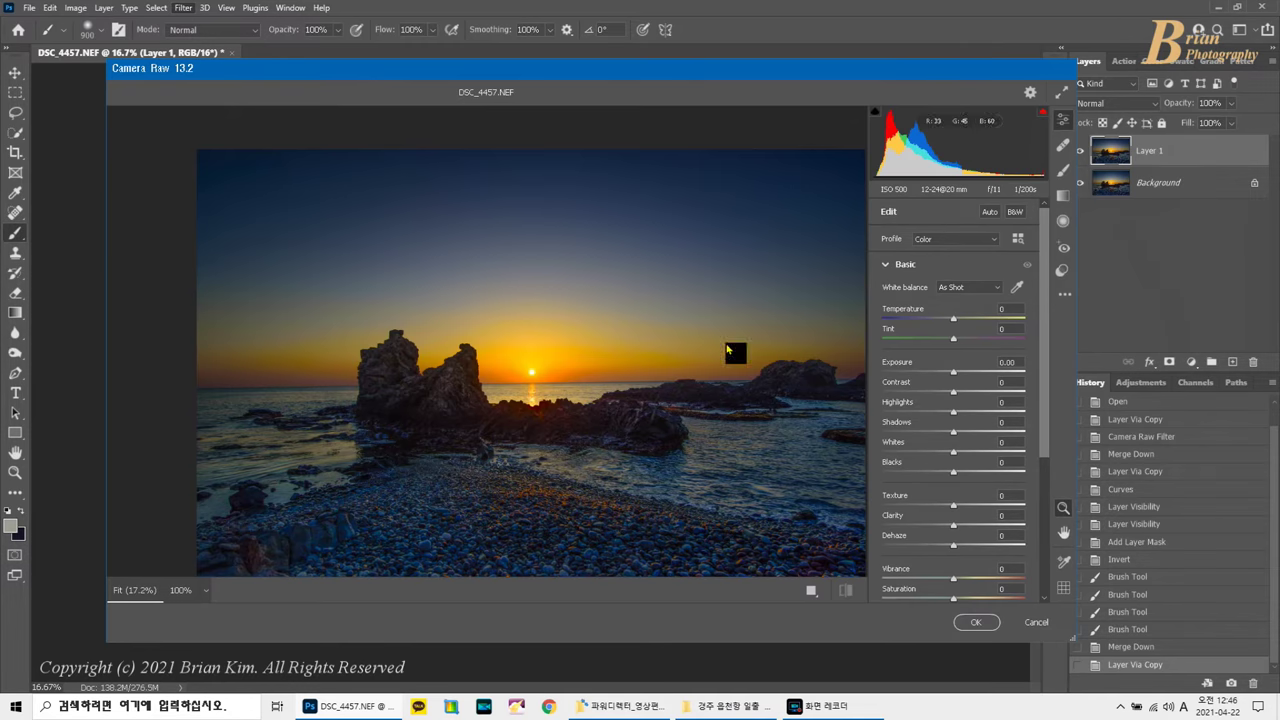
{"action": "left_click_drag", "start_coordinate": [971, 372], "coordinate": [962, 372]}
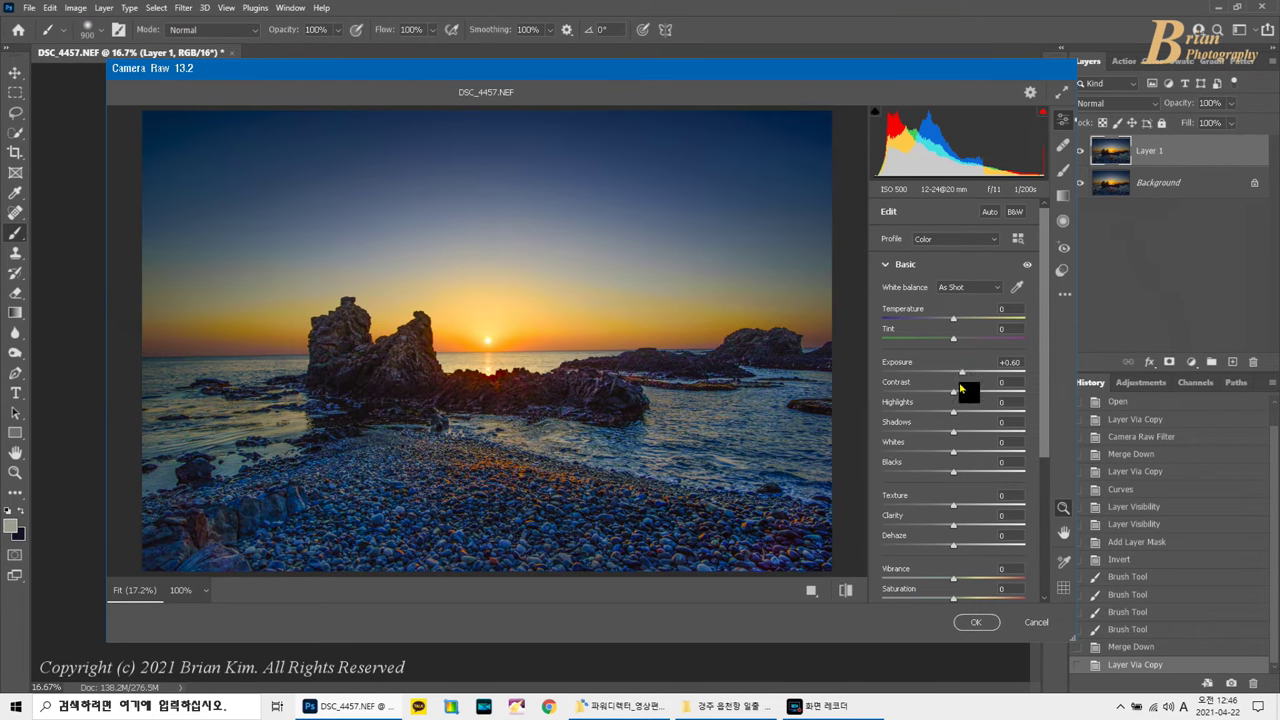
{"action": "left_click", "coordinate": [933, 393]}
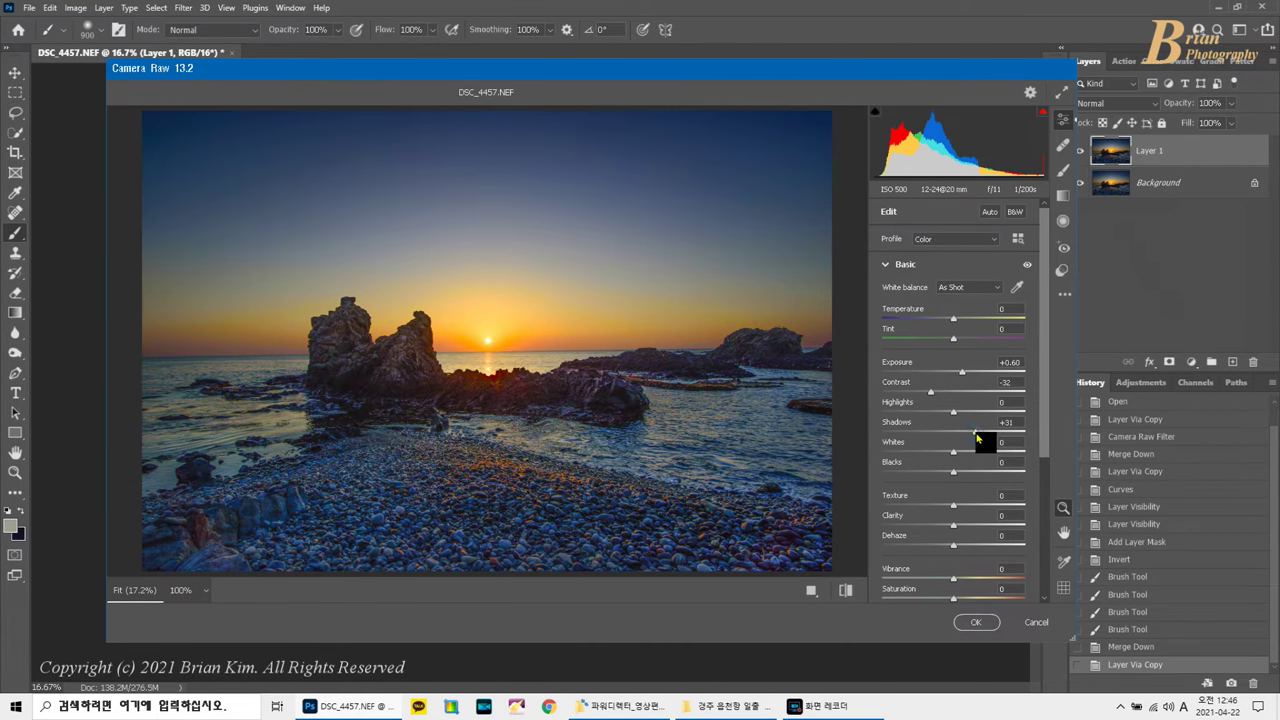
{"action": "left_click", "coordinate": [976, 622]}
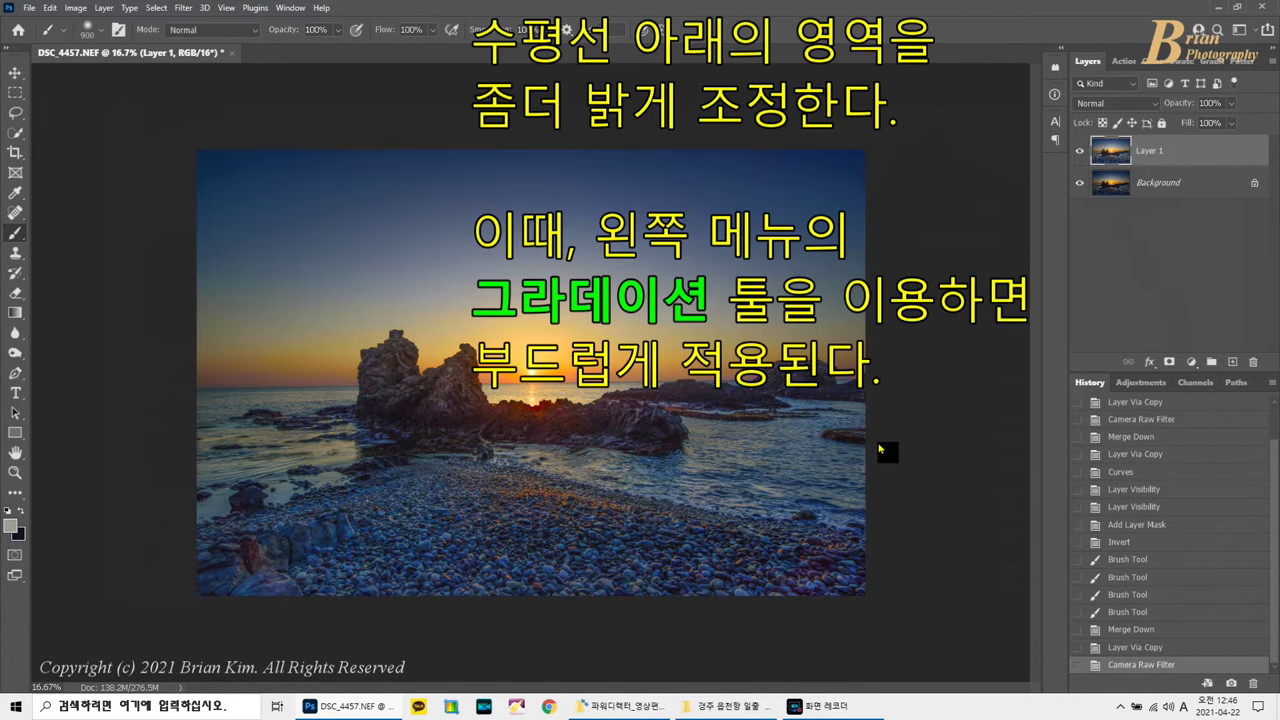
Mask Layer 1 with a gradient so its brightening fades in below the horizon.
{"action": "left_click", "coordinate": [1169, 362]}
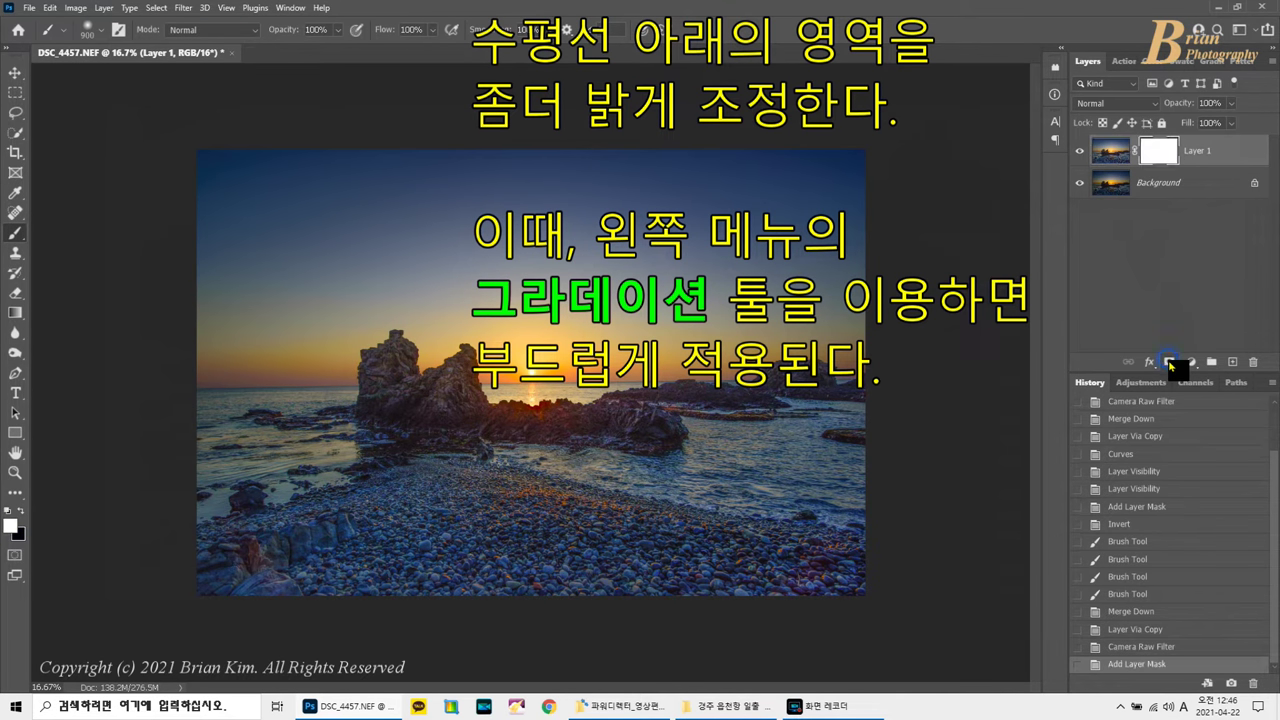
{"action": "key", "text": "ctrl+i"}
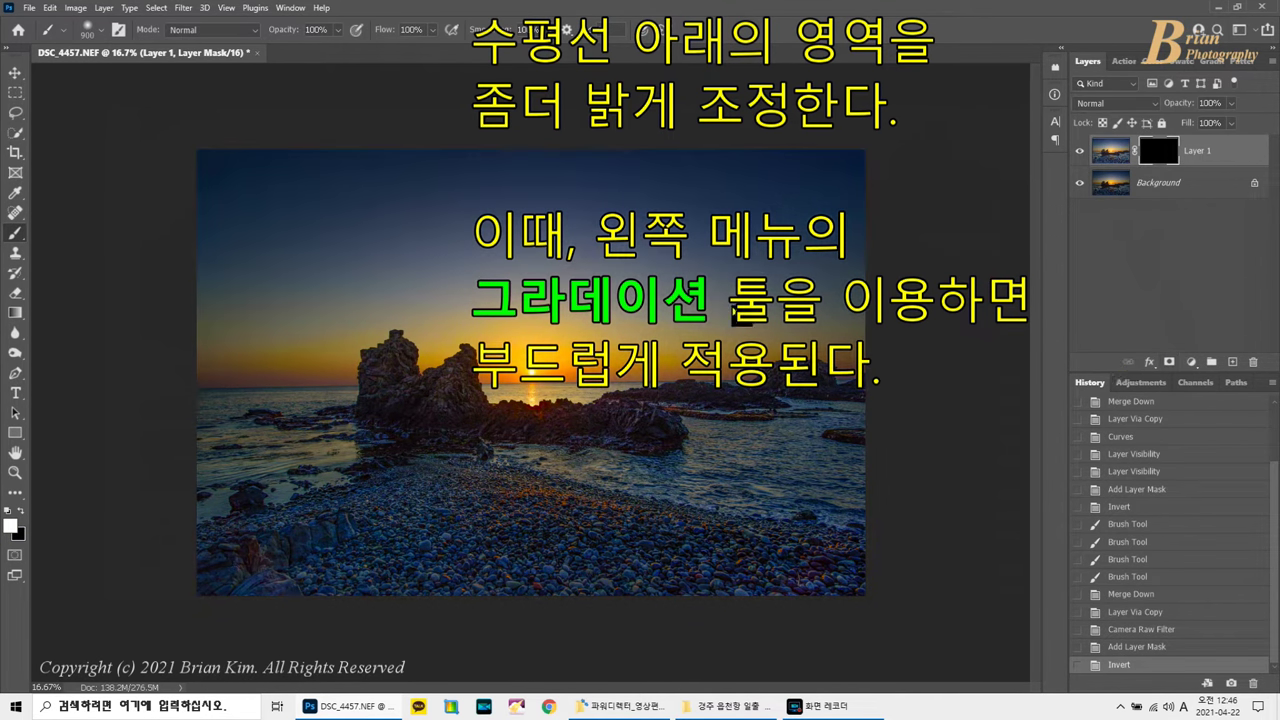
{"action": "left_click", "coordinate": [15, 312]}
{"action": "left_click_drag", "start_coordinate": [533, 490], "coordinate": [535, 350]}
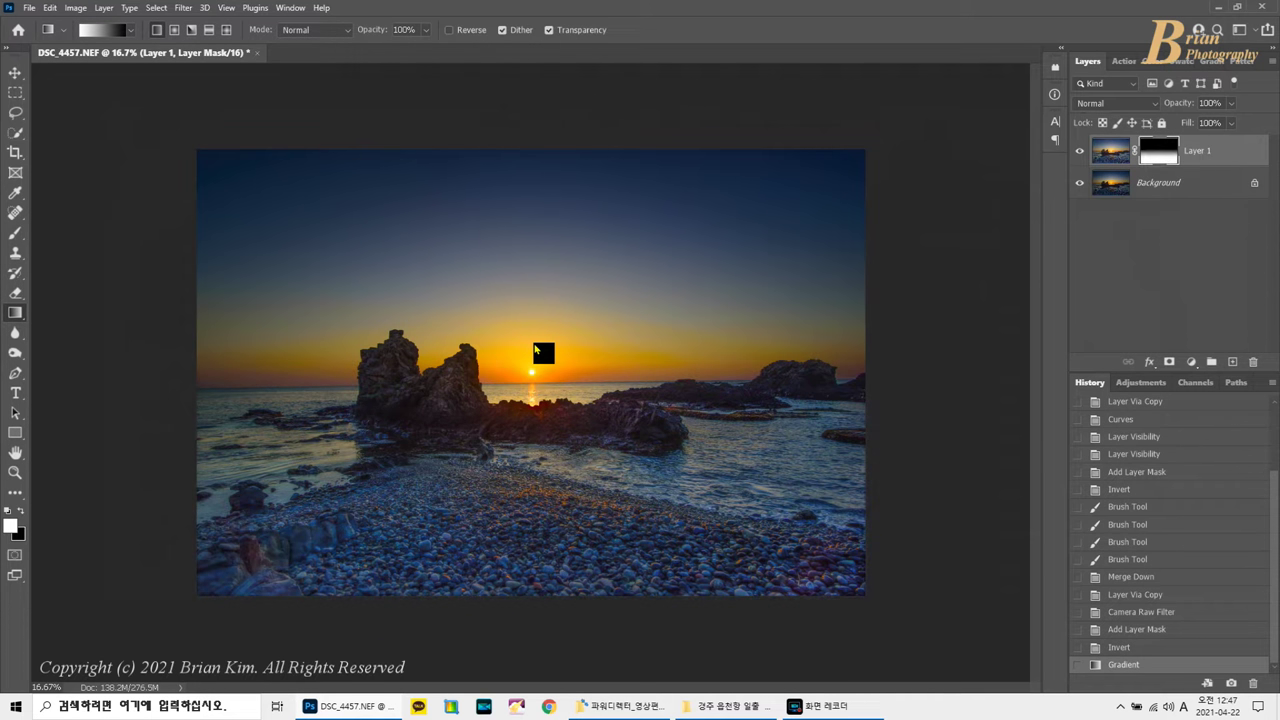
{"action": "left_click", "coordinate": [1081, 152]}
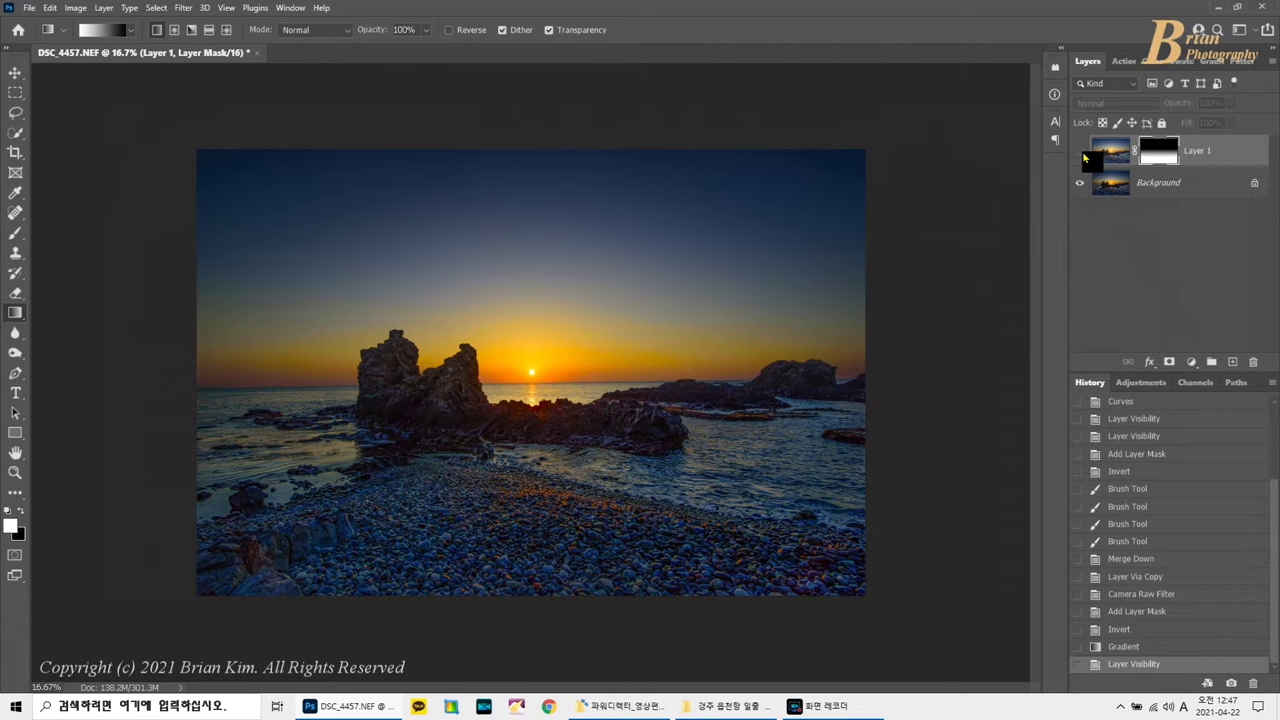
{"action": "left_click", "coordinate": [1081, 152]}
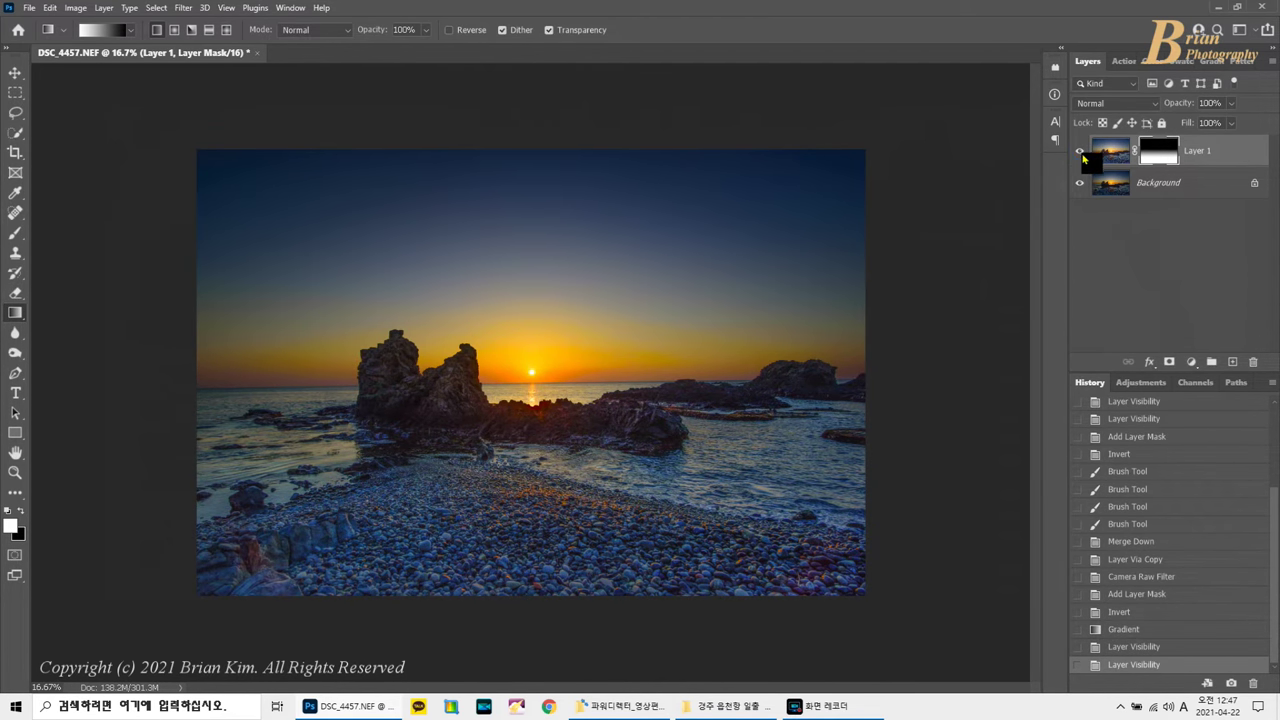
Merge Layer 1 into Background, hide a fresh duplicate, and add an empty Layer 2.
{"action": "left_click", "coordinate": [1103, 157]}
{"action": "key", "text": "ctrl+e"}
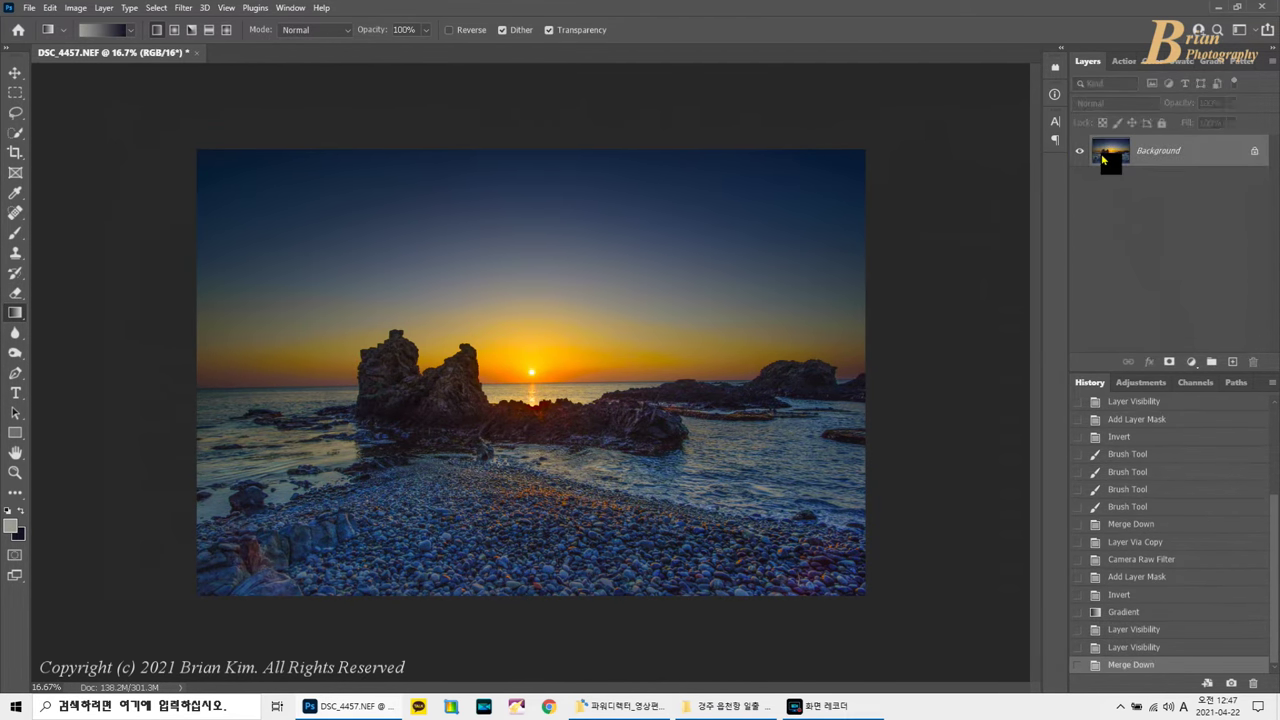
{"action": "key", "text": "ctrl+j"}
{"action": "left_click", "coordinate": [1079, 150]}
{"action": "left_click", "coordinate": [1232, 361], "text": "ctrl"}
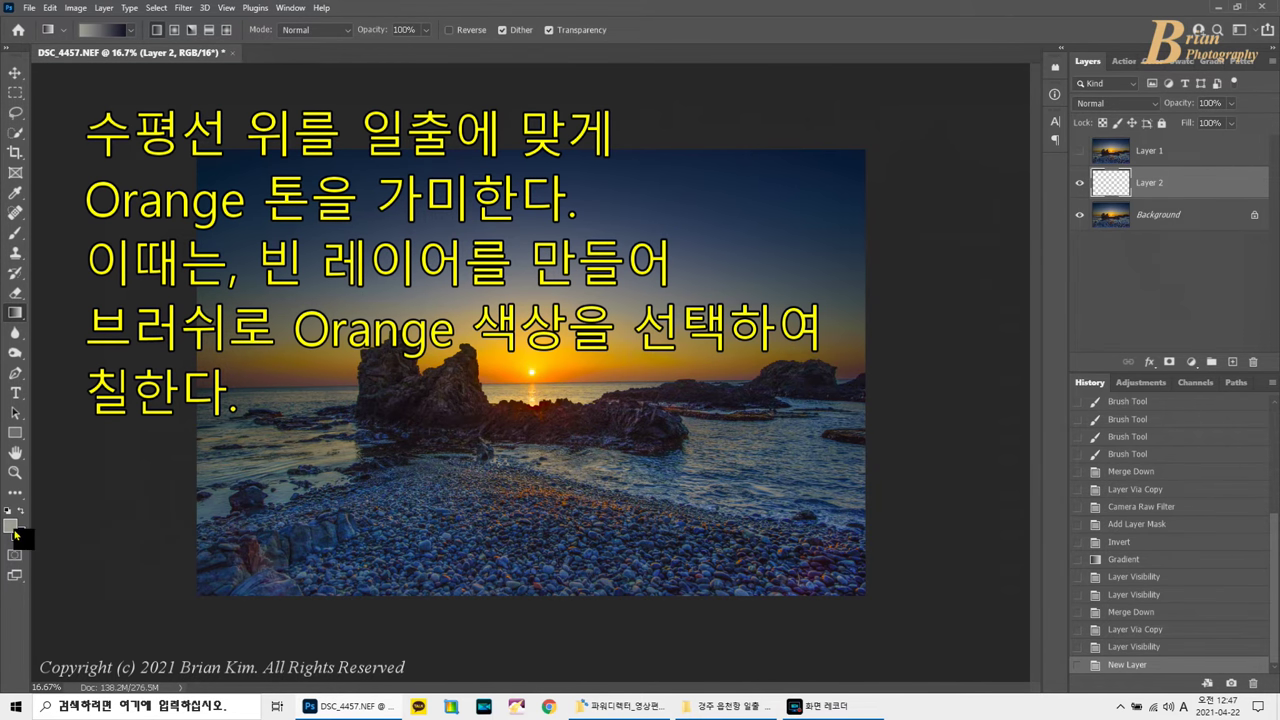
Sample orange from the sun and brush it across the whole sky on Layer 2.
{"action": "left_click", "coordinate": [12, 528]}
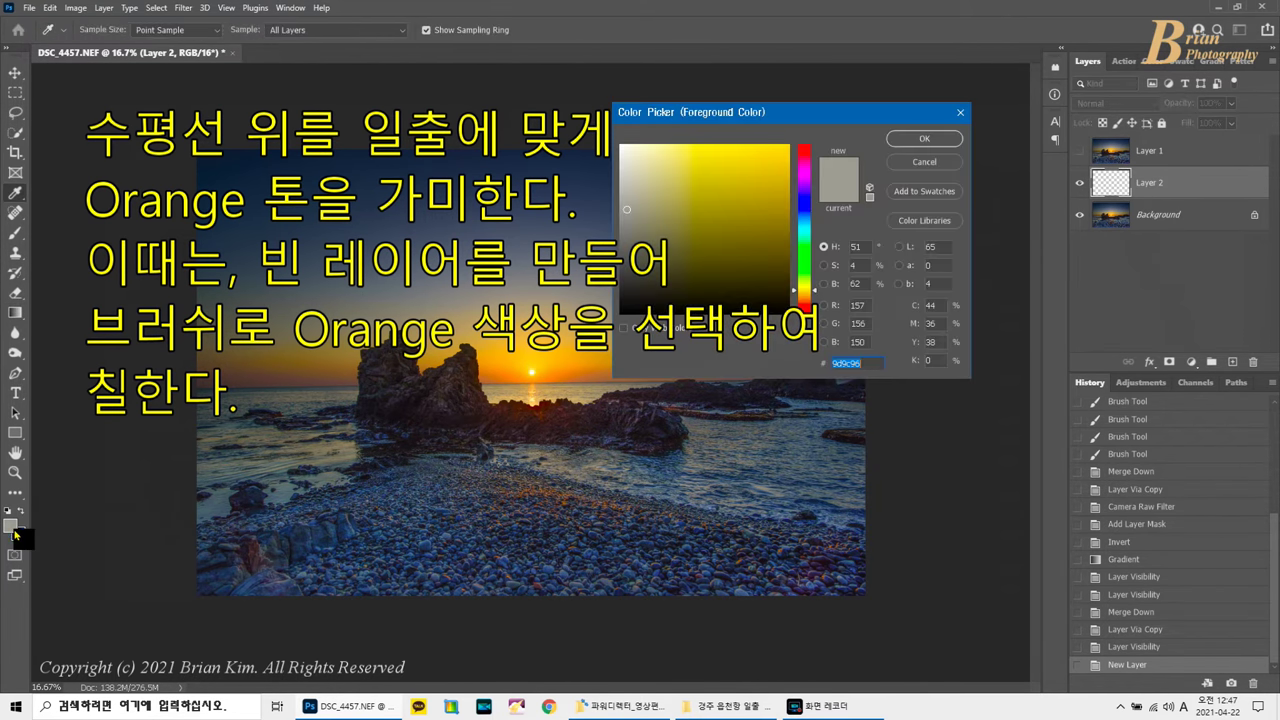
{"action": "left_click", "coordinate": [508, 380]}
{"action": "left_click", "coordinate": [910, 140]}
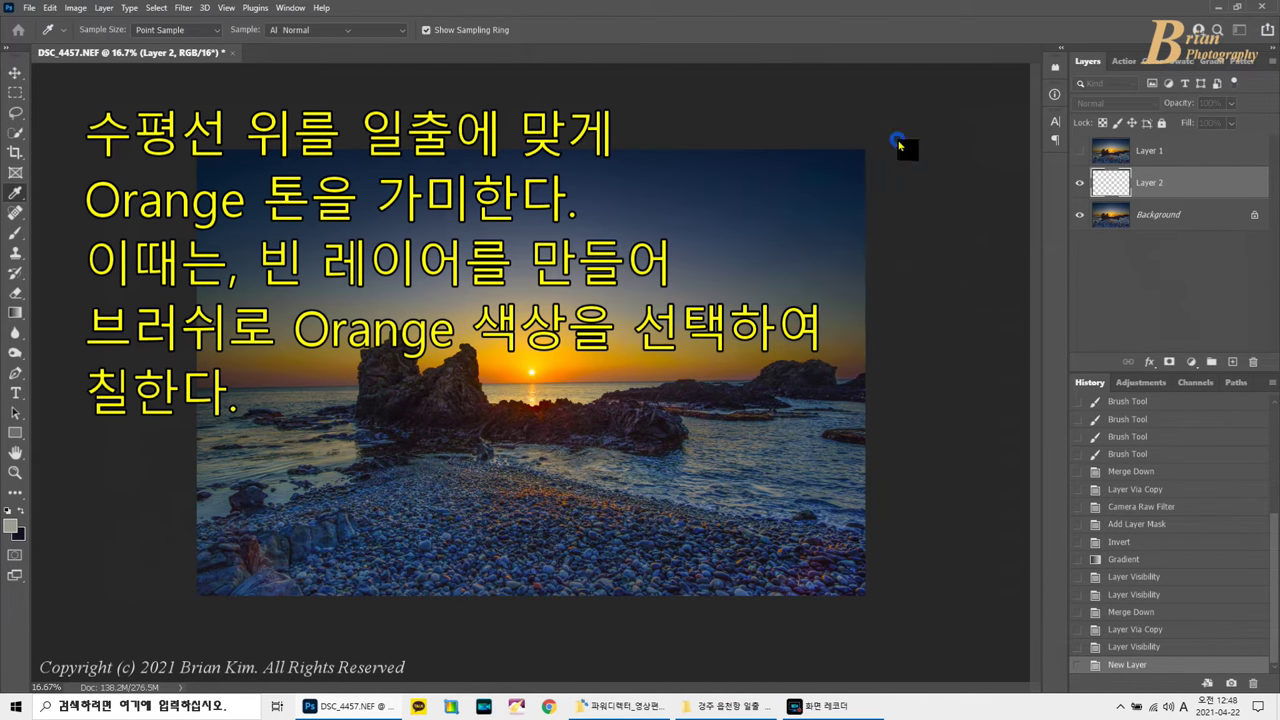
{"action": "left_click", "coordinate": [15, 232]}
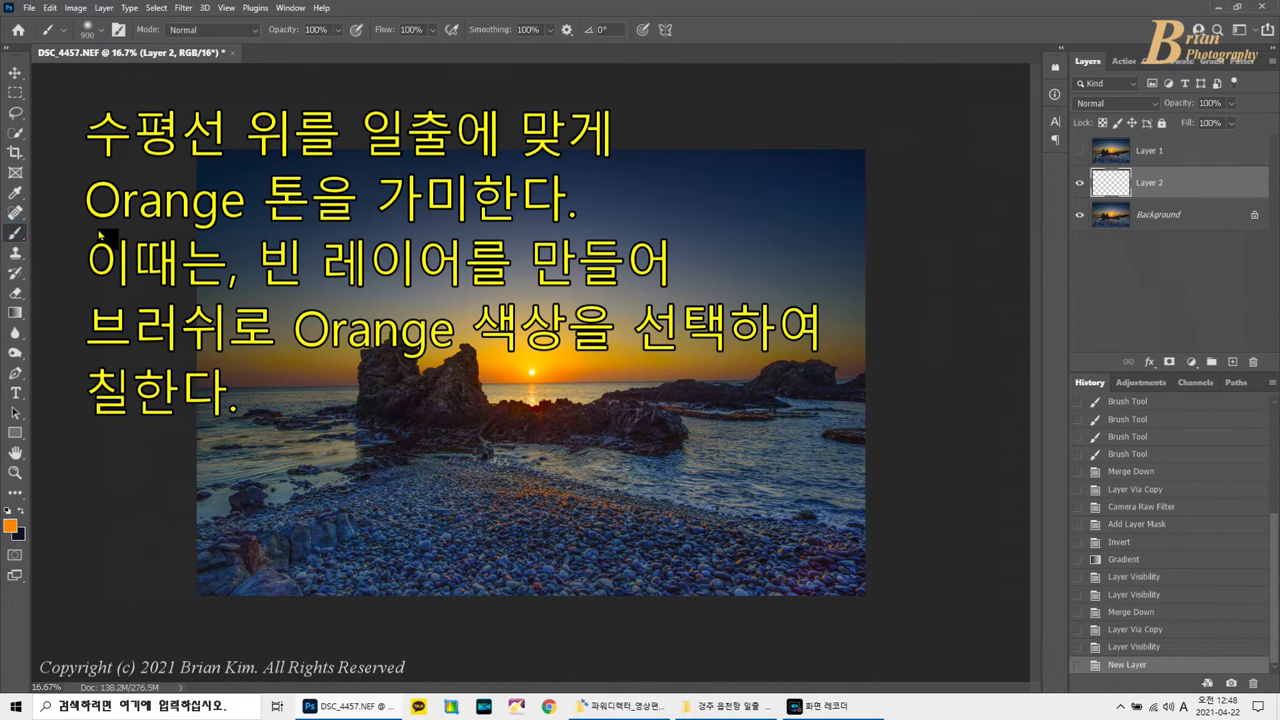
{"action": "left_click_drag", "start_coordinate": [230, 195], "coordinate": [300, 205]}
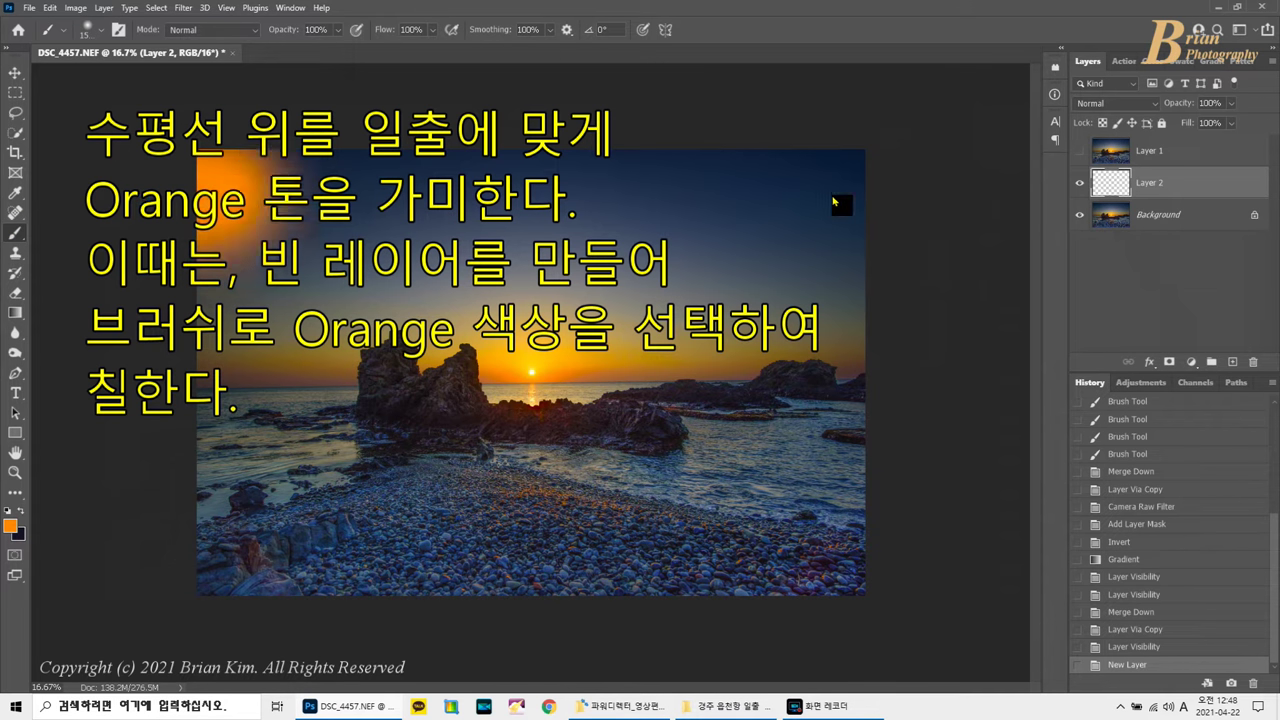
{"action": "mouse_move", "coordinate": [484, 208]}
{"action": "left_mouse_down"}
{"action": "mouse_move", "coordinate": [768, 310]}
{"action": "mouse_move", "coordinate": [58, 322]}
{"action": "mouse_move", "coordinate": [240, 285]}
{"action": "left_mouse_up"}
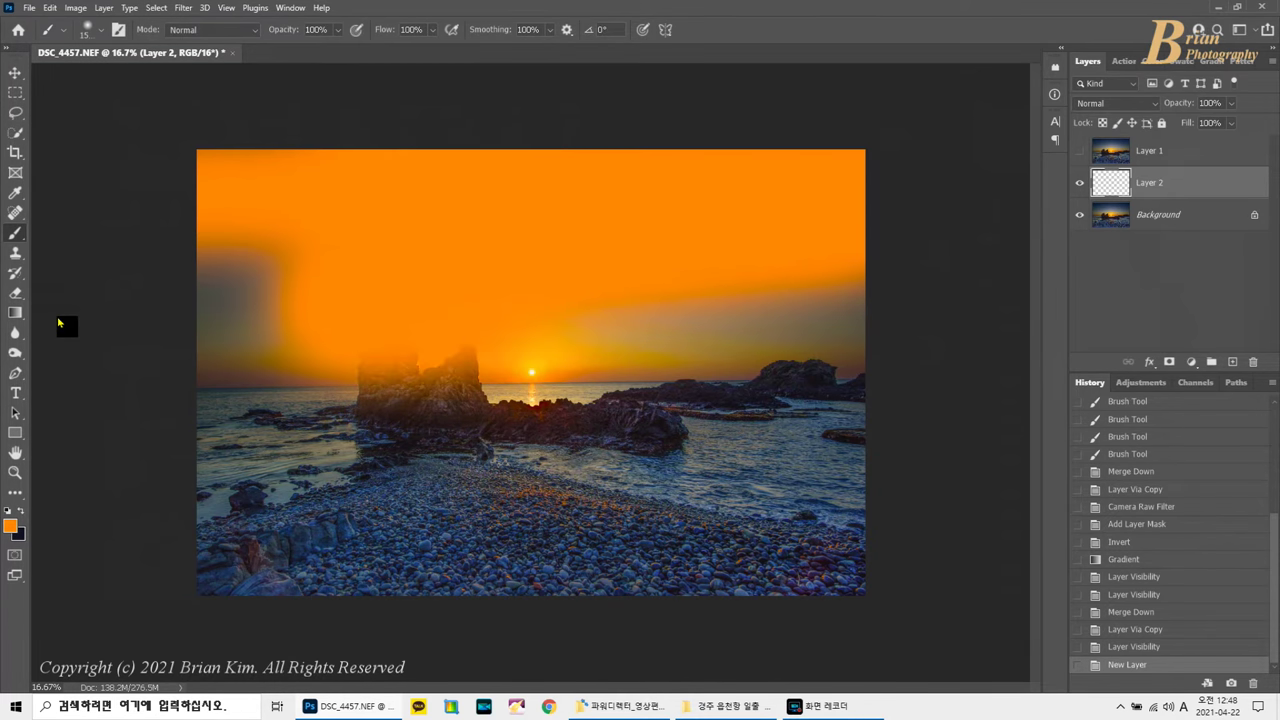
{"action": "left_click_drag", "start_coordinate": [240, 285], "coordinate": [129, 317]}
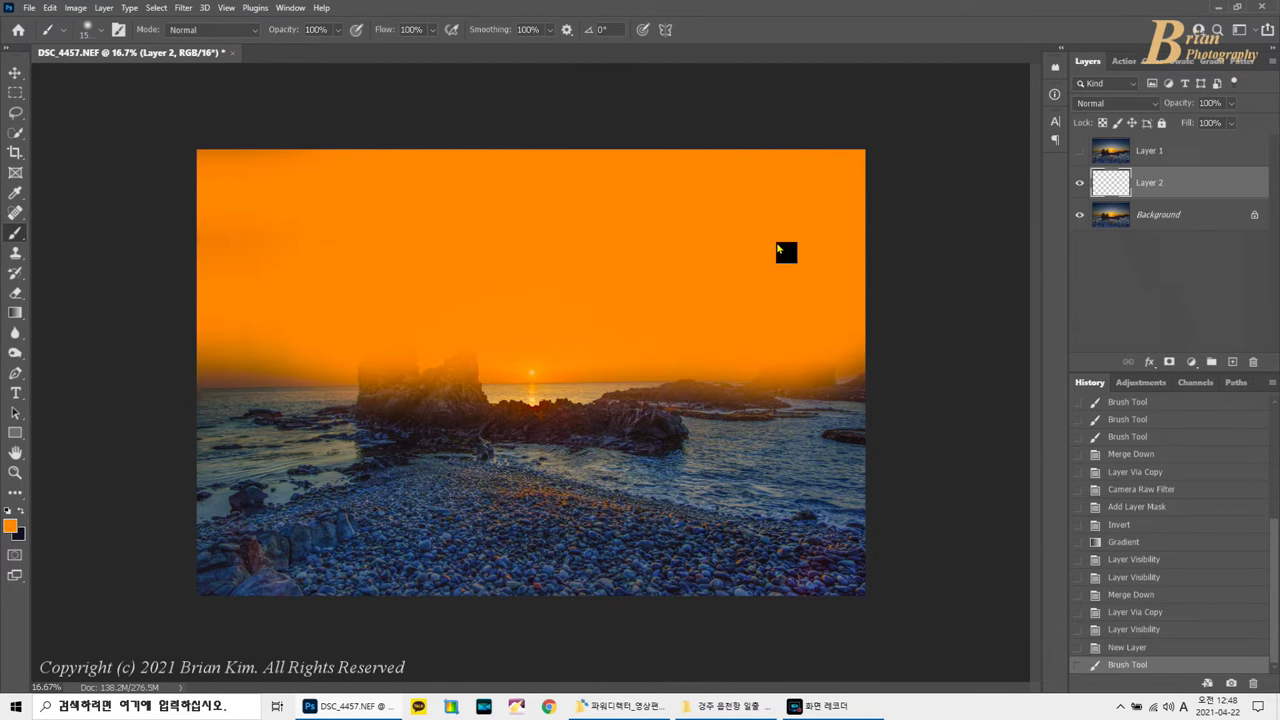
{"action": "left_click", "coordinate": [1117, 104]}
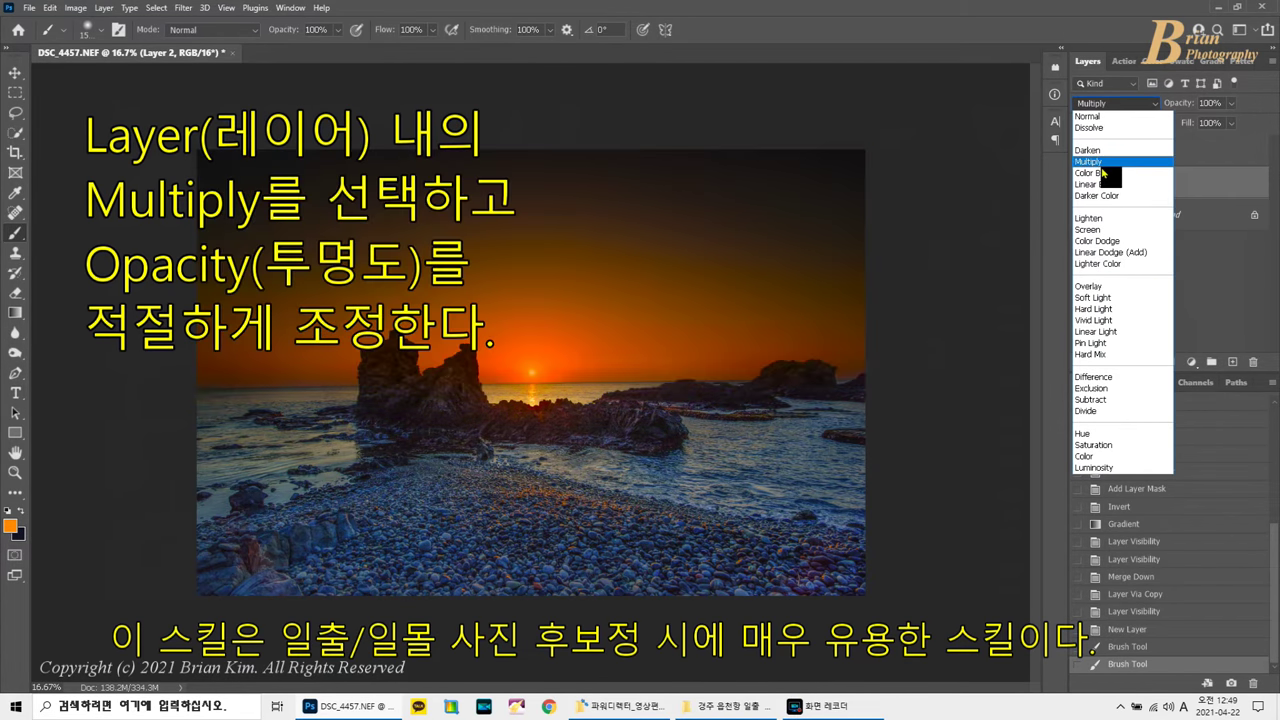
Set the orange layer to Multiply and lower its opacity, comparing with it hidden.
{"action": "left_click", "coordinate": [1101, 165]}
{"action": "left_click", "coordinate": [1231, 103]}
{"action": "left_click", "coordinate": [1186, 122]}
{"action": "left_click_drag", "start_coordinate": [1184, 122], "coordinate": [1192, 124]}
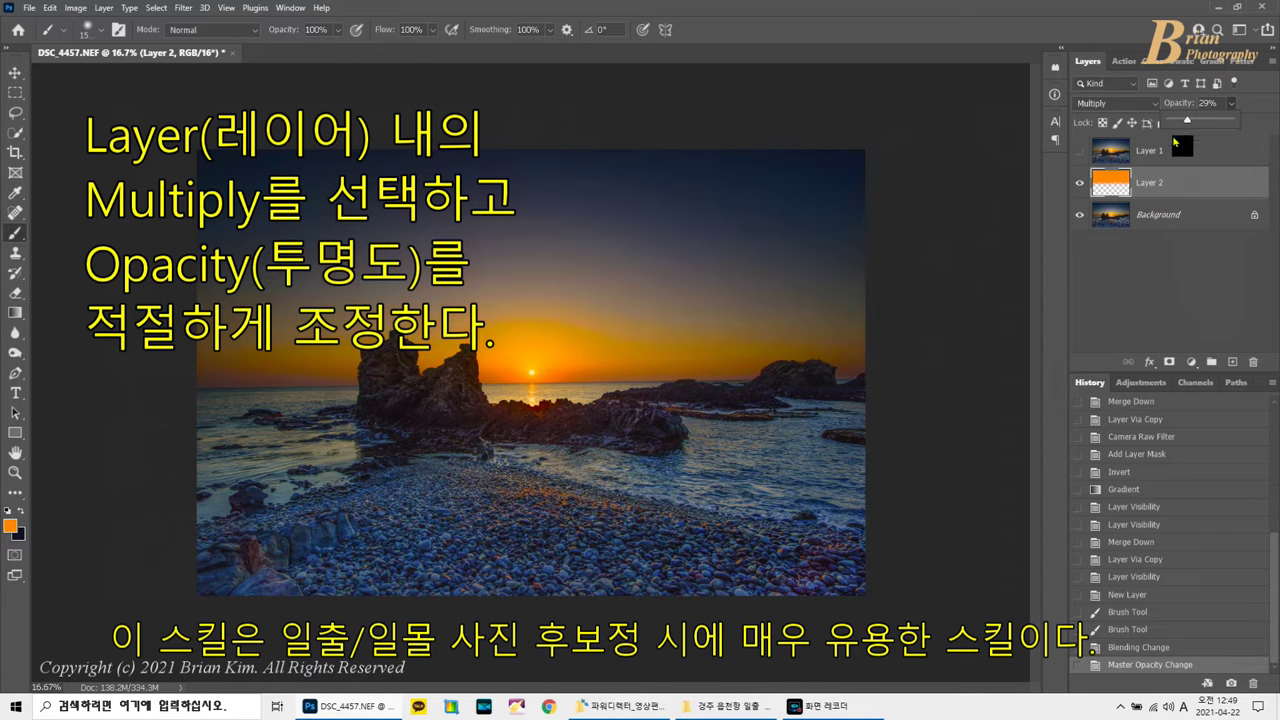
{"action": "left_click", "coordinate": [1079, 183]}
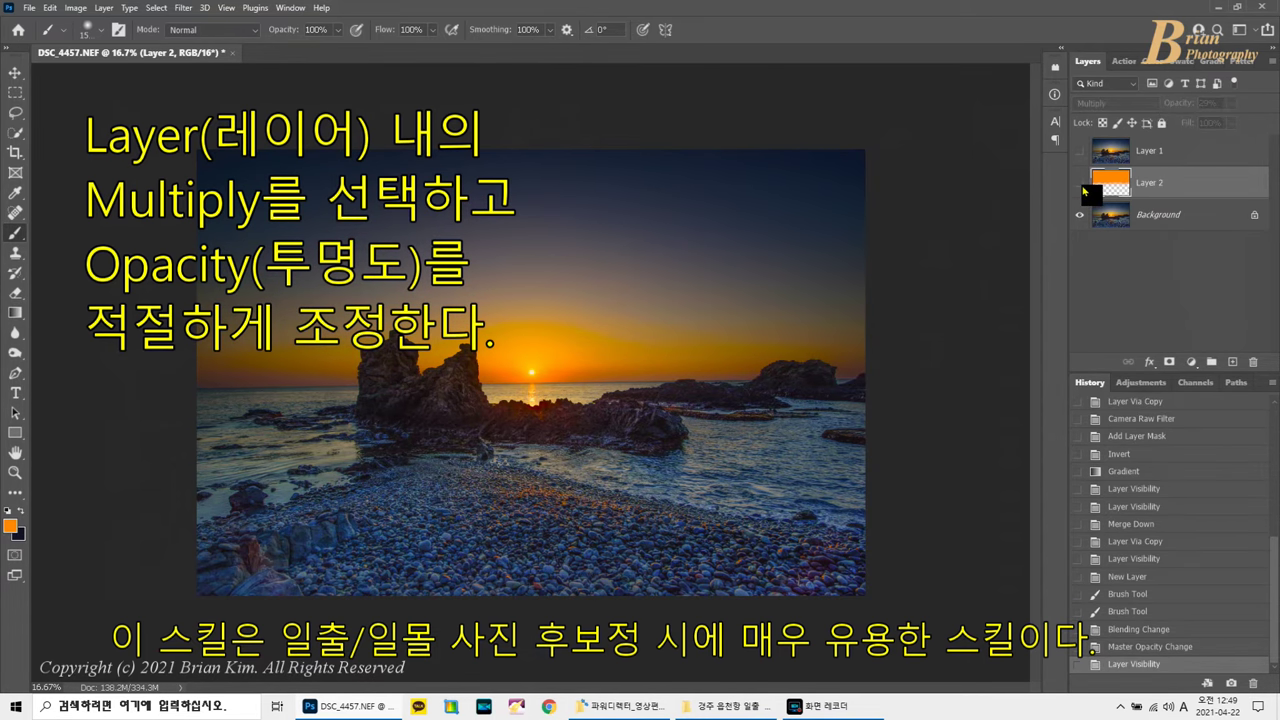
{"action": "left_click", "coordinate": [1080, 184]}
{"action": "left_click", "coordinate": [1231, 103]}
{"action": "left_click_drag", "start_coordinate": [1226, 119], "coordinate": [1219, 120]}
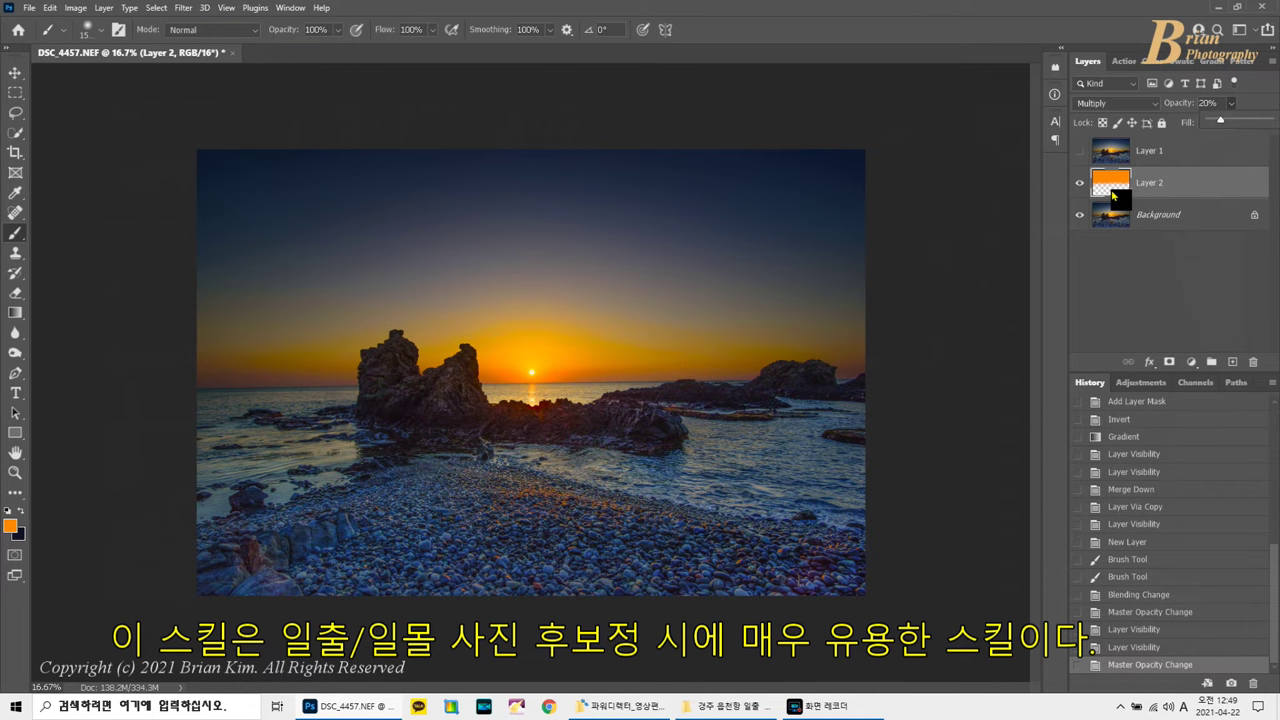
Fine-tune the orange layer to about 14% opacity and merge it into Background.
{"action": "left_click", "coordinate": [1079, 151]}
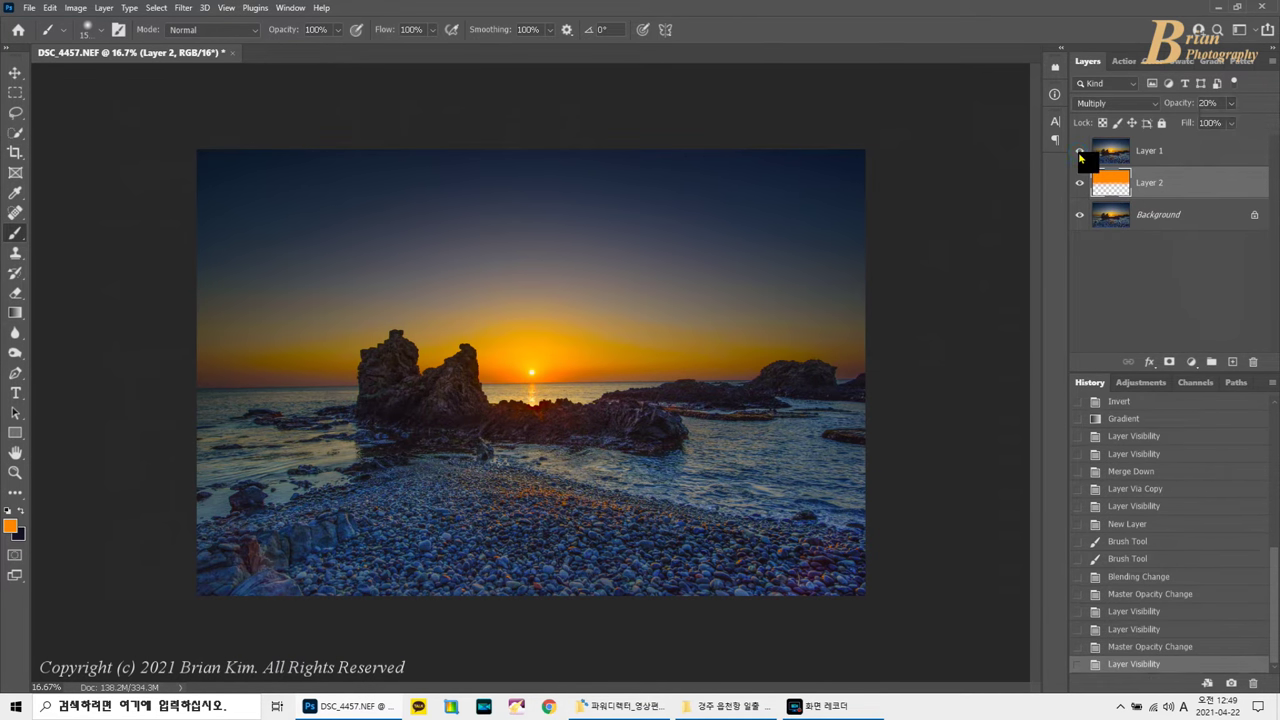
{"action": "left_click", "coordinate": [1079, 152]}
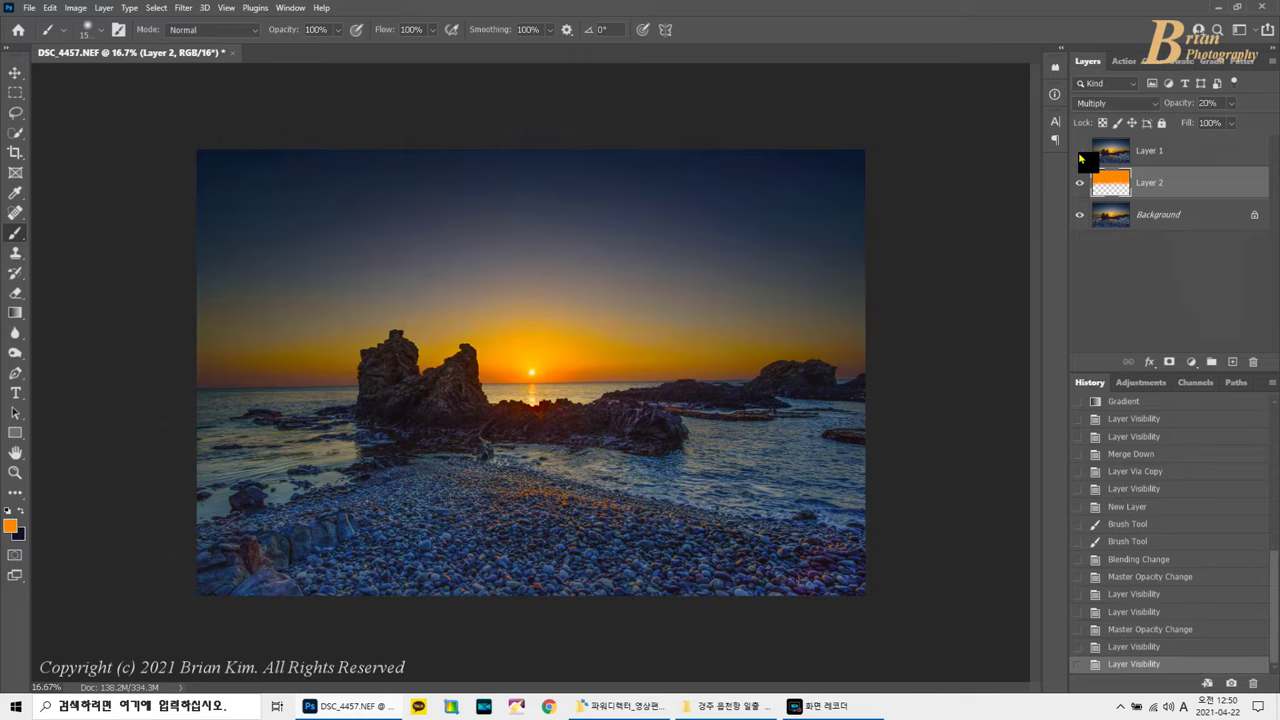
{"action": "left_click", "coordinate": [1231, 103]}
{"action": "left_click_drag", "start_coordinate": [1226, 126], "coordinate": [1220, 124]}
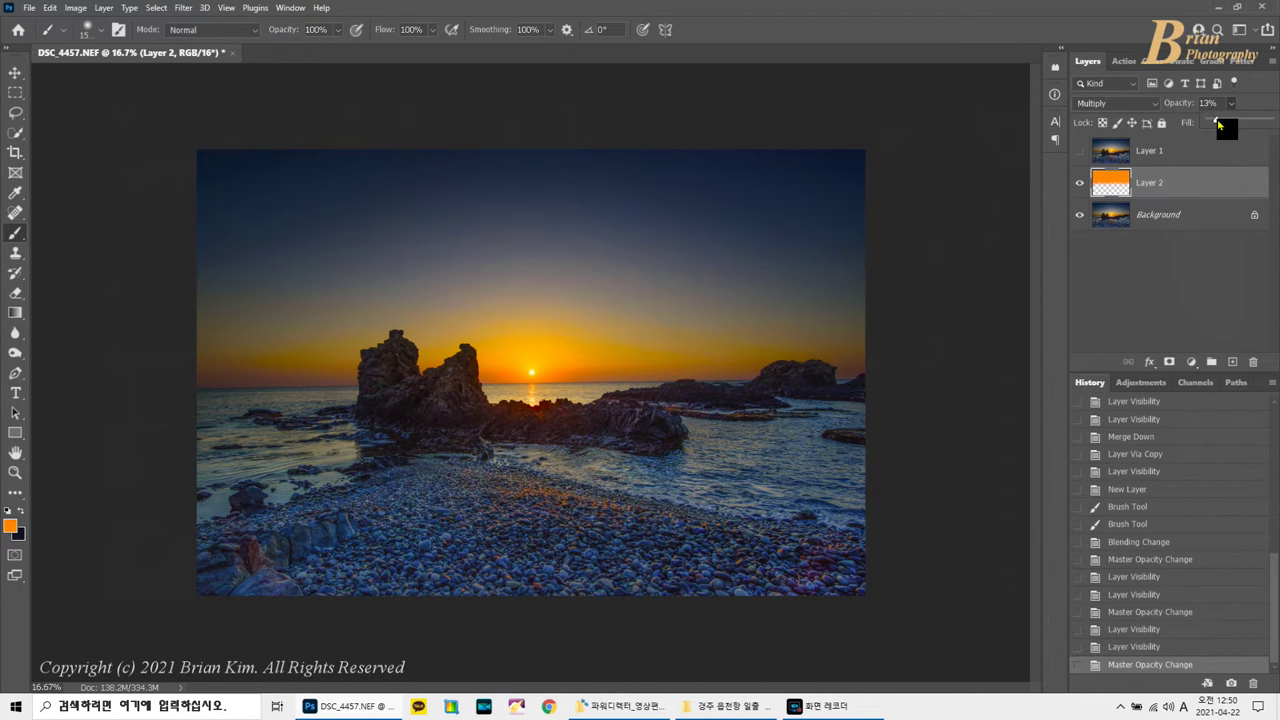
{"action": "left_click", "coordinate": [1113, 183]}
{"action": "key", "text": "ctrl+e"}
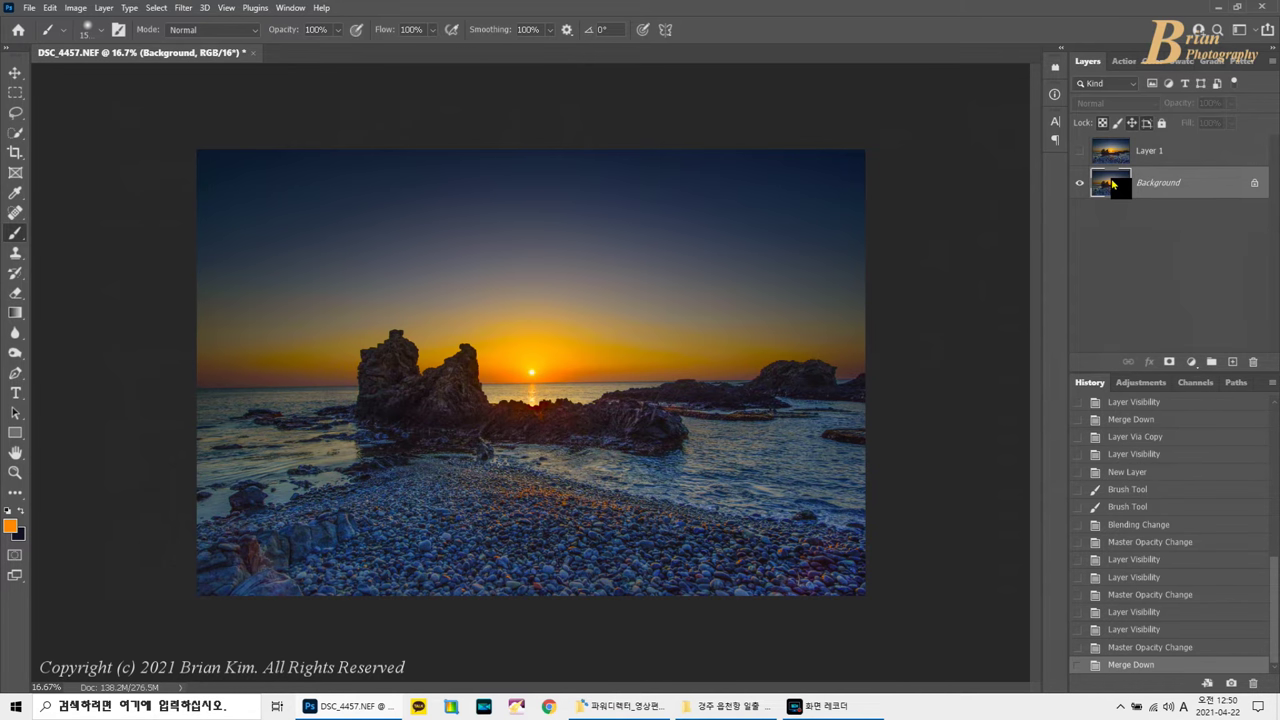
Duplicate Background, lift the copy's Shadows to +36 in Camera Raw, and add a layer mask.
{"action": "key", "text": "ctrl+j"}
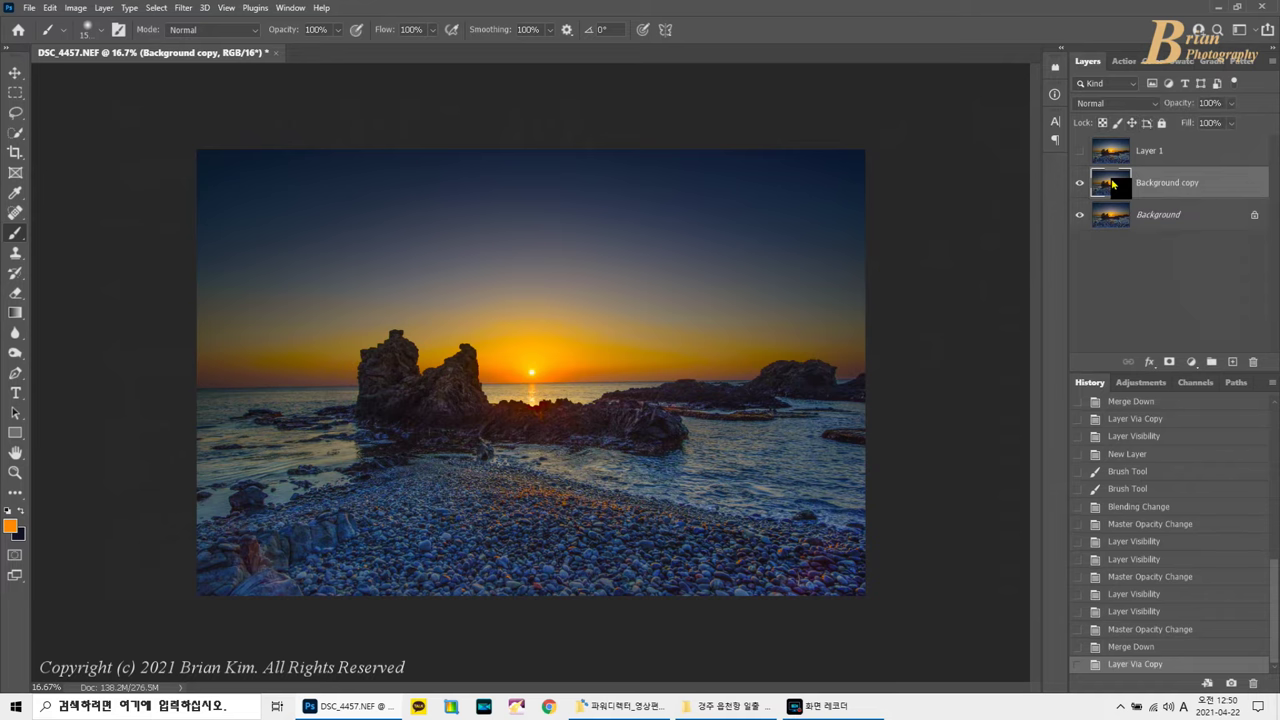
{"action": "left_click", "coordinate": [183, 7]}
{"action": "left_click", "coordinate": [243, 60]}
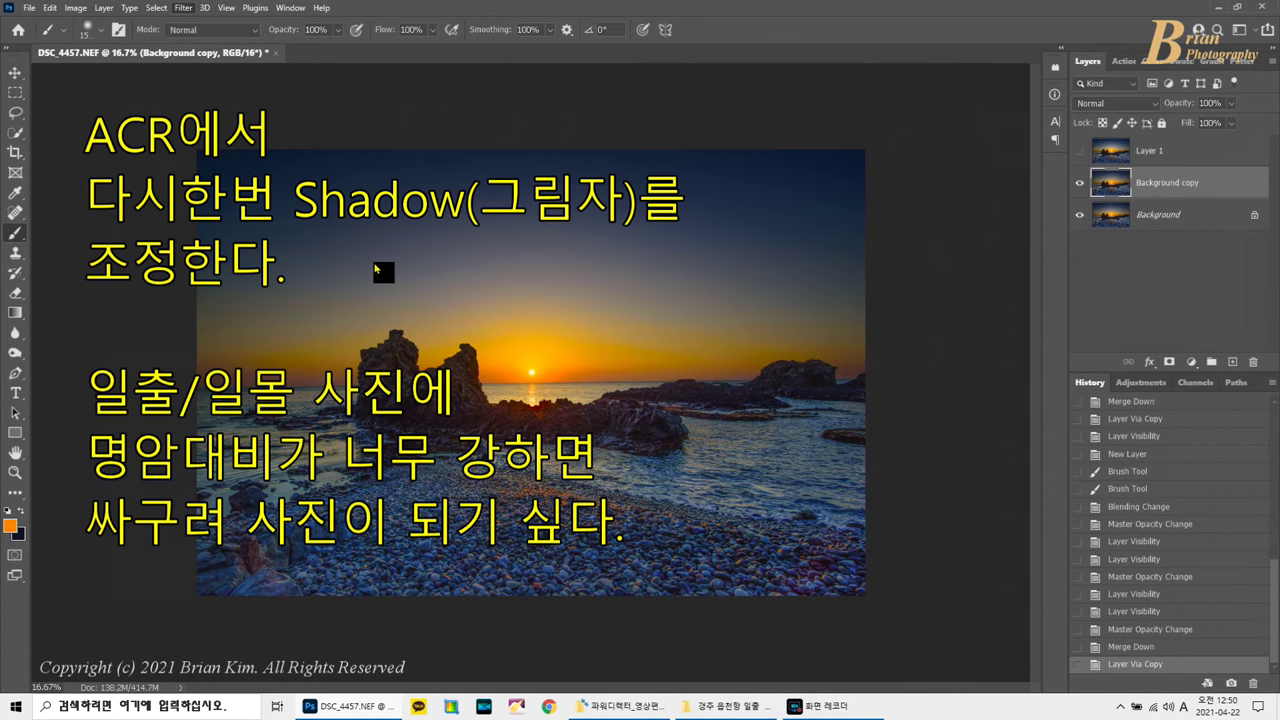
{"action": "key", "text": "ctrl+shift+a"}
{"action": "left_click_drag", "start_coordinate": [953, 431], "coordinate": [1020, 432]}
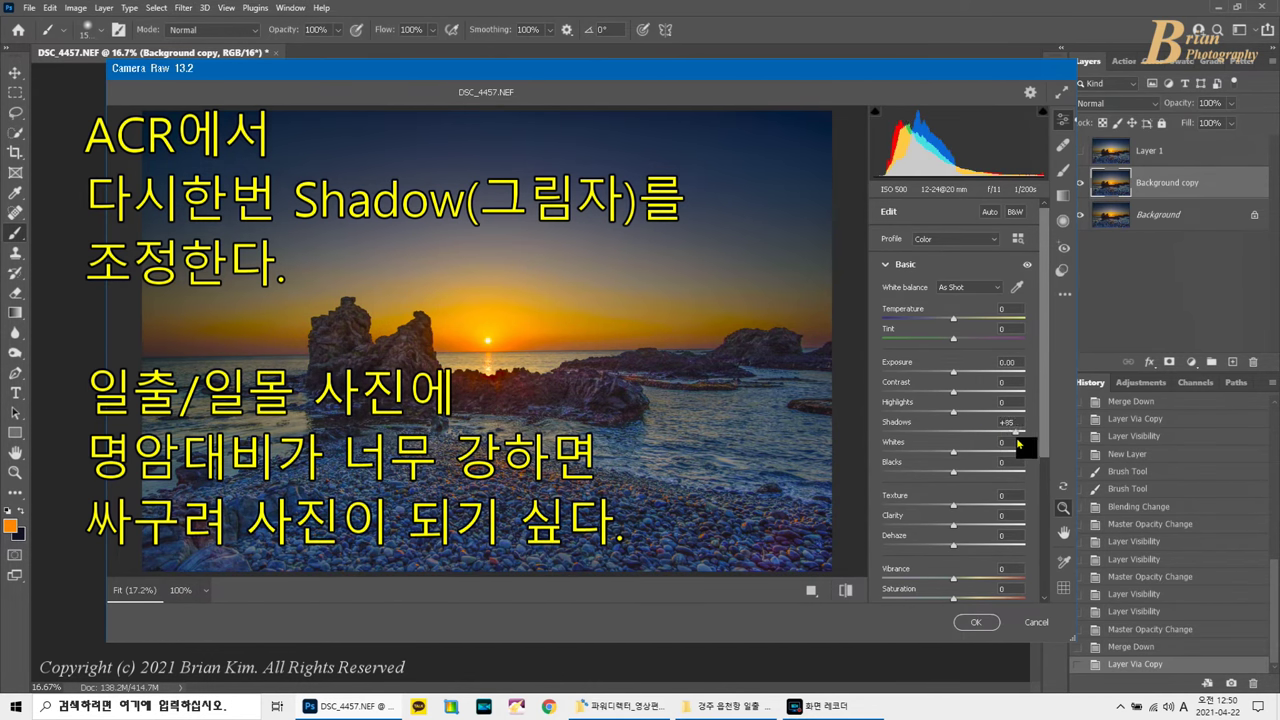
{"action": "left_click", "coordinate": [980, 623]}
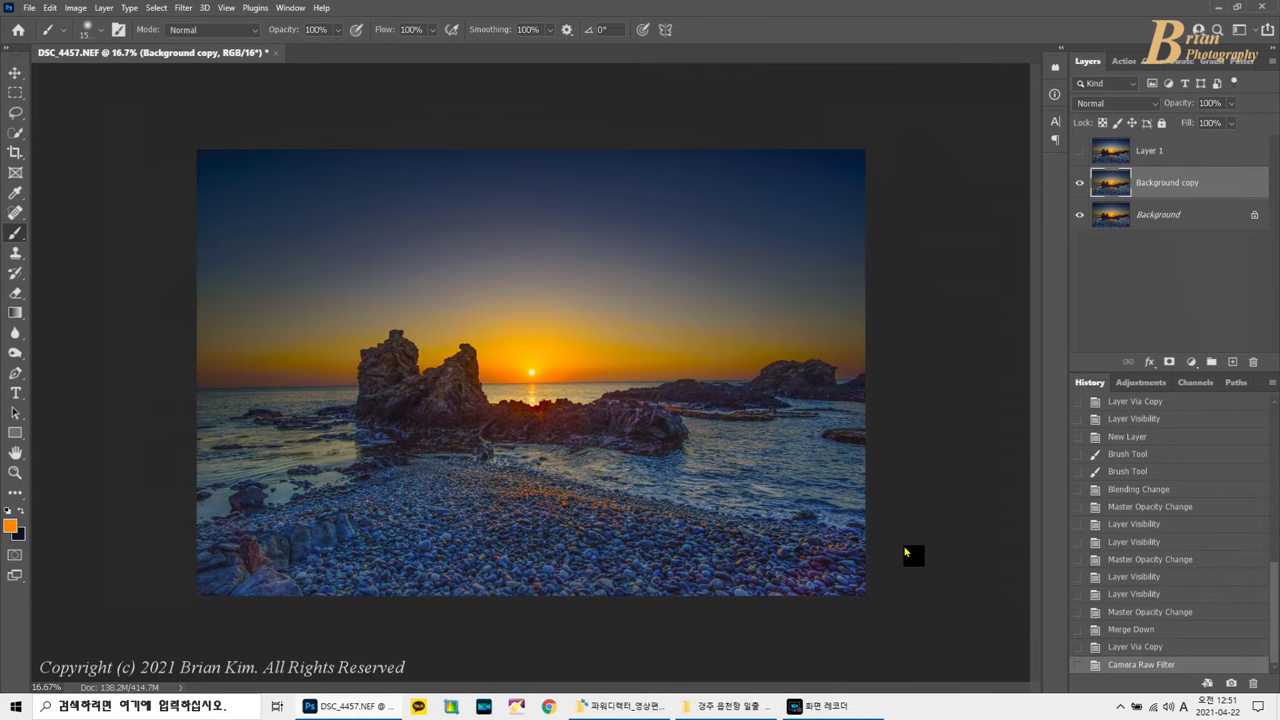
{"action": "left_click", "coordinate": [1169, 362]}
Invert the mask and drag a gradient upward to reveal the brightening only on the pebbles.
{"action": "key", "text": "ctrl+i"}
{"action": "left_click", "coordinate": [15, 312]}
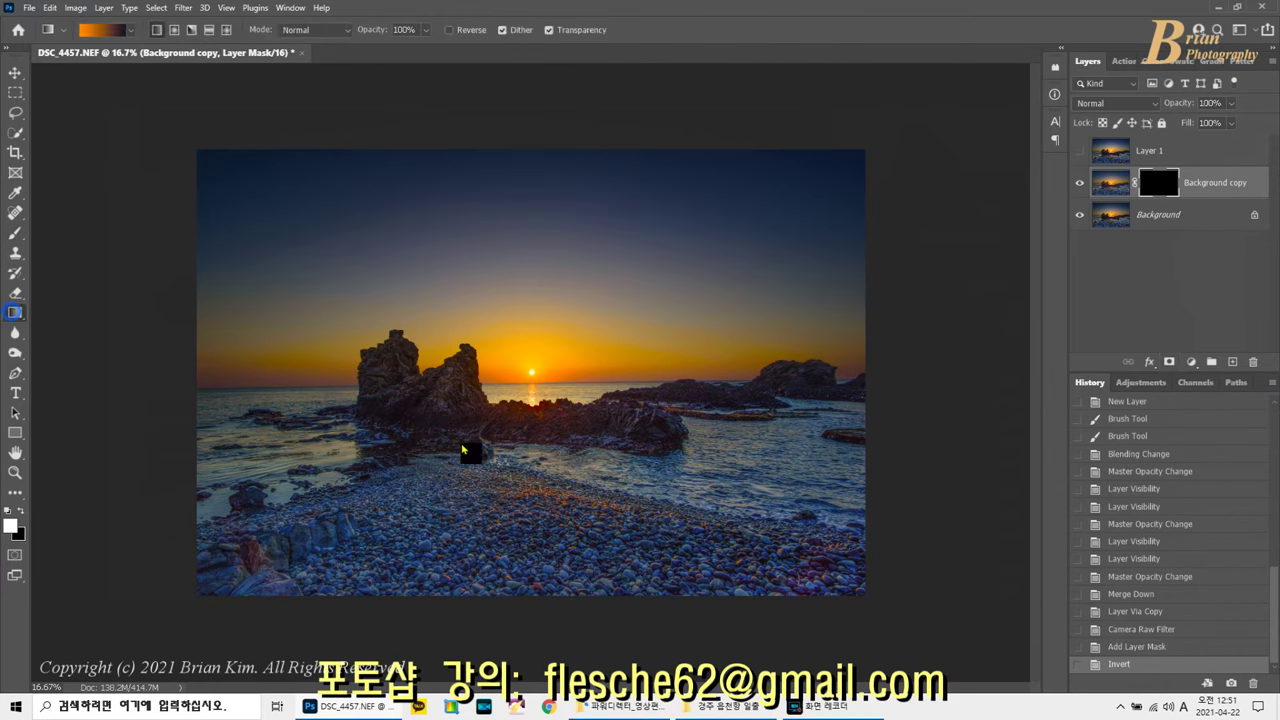
{"action": "left_click_drag", "start_coordinate": [537, 474], "coordinate": [540, 292]}
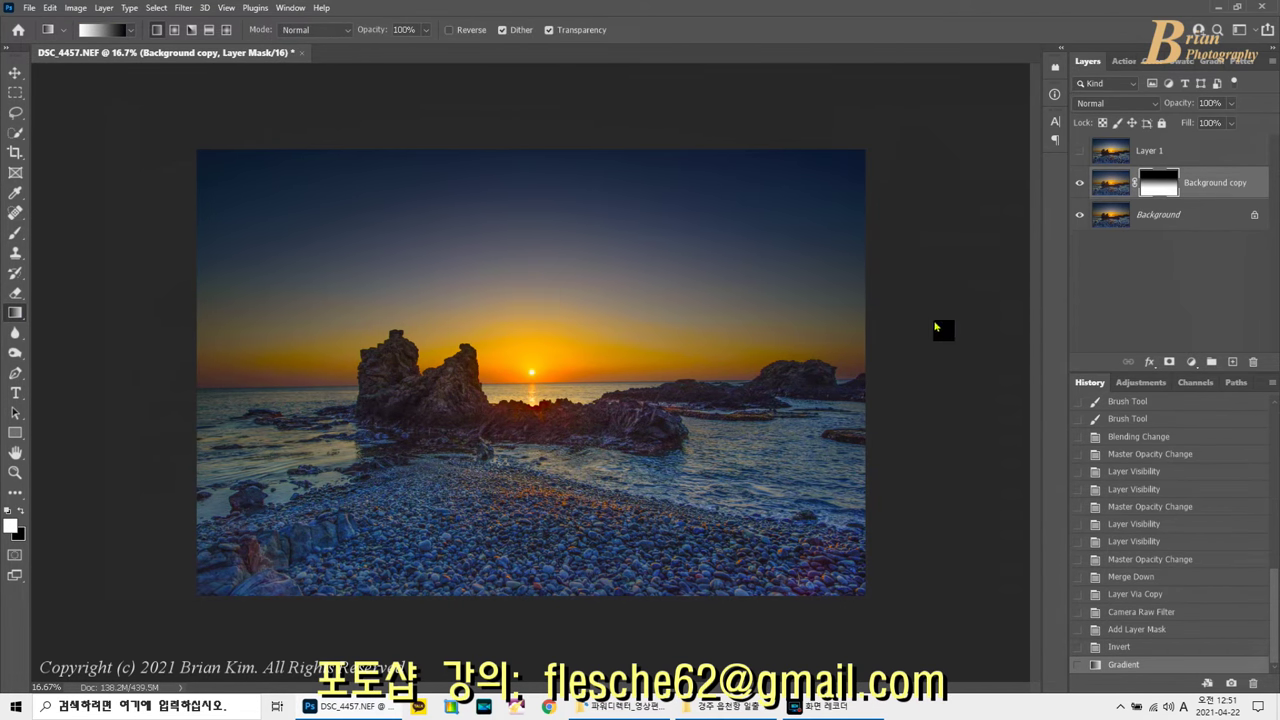
{"action": "left_click", "coordinate": [1079, 183]}
{"action": "left_click", "coordinate": [1079, 183]}
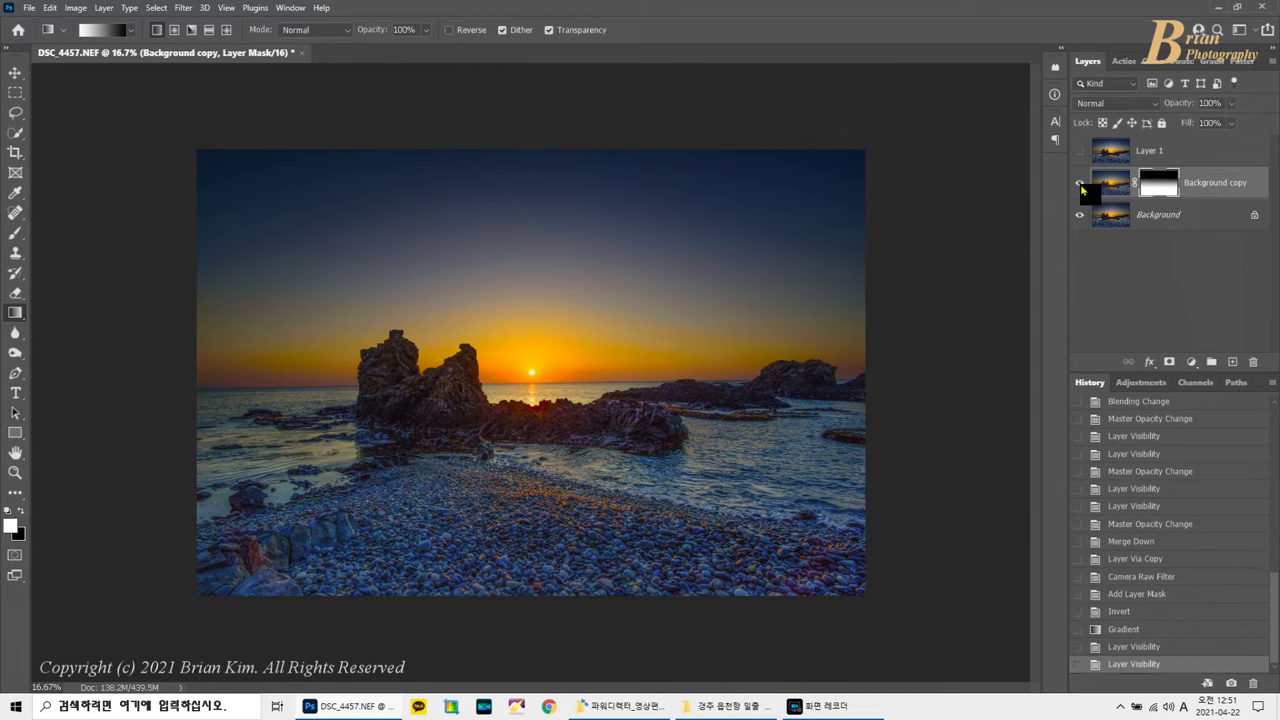
Merge the brightened copy into Background and duplicate Background again.
{"action": "key", "text": "ctrl+e"}
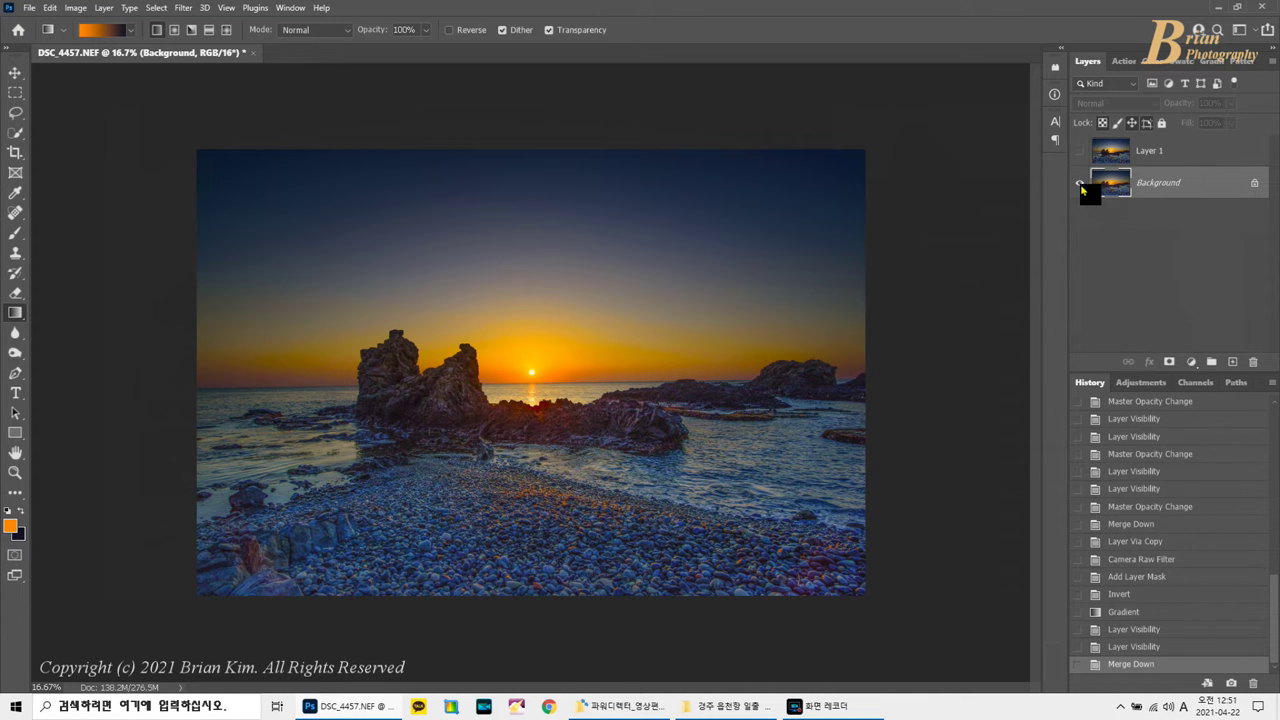
{"action": "key", "text": "ctrl+j"}
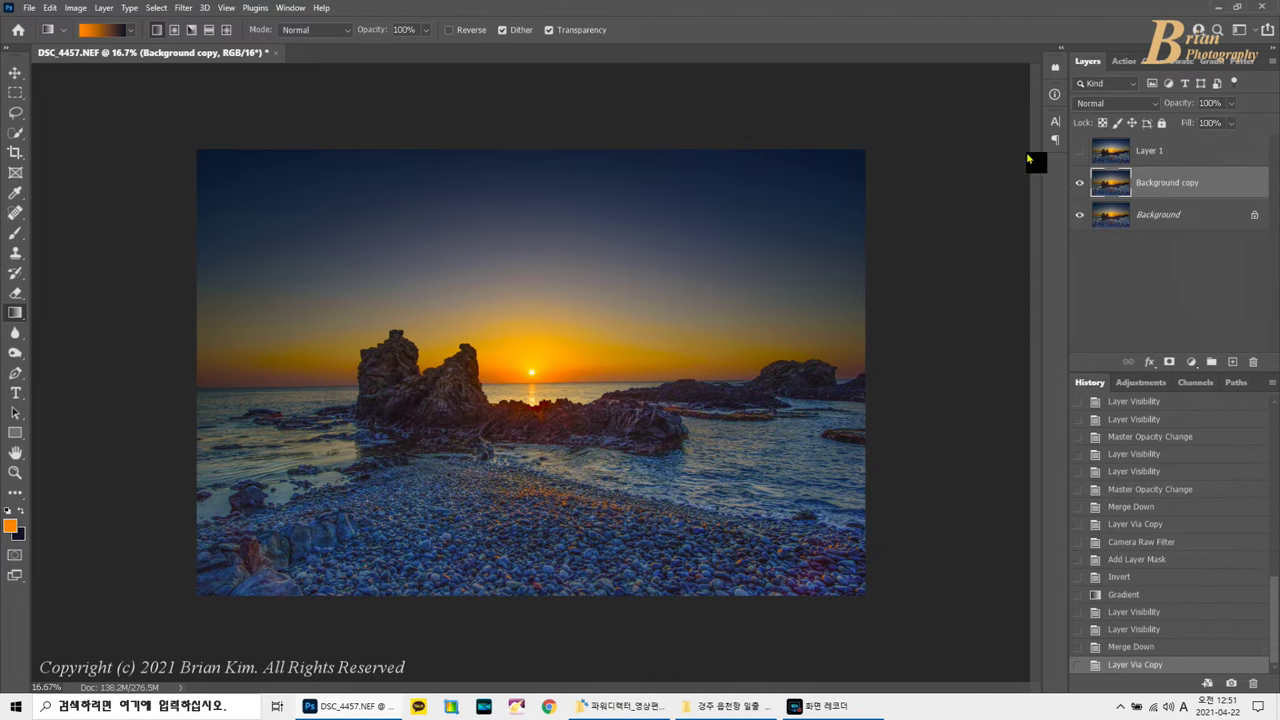
{"action": "left_click", "coordinate": [183, 8]}
In Camera Raw, draw a radial filter ellipse over the beach below the sun.
{"action": "left_click", "coordinate": [240, 113]}
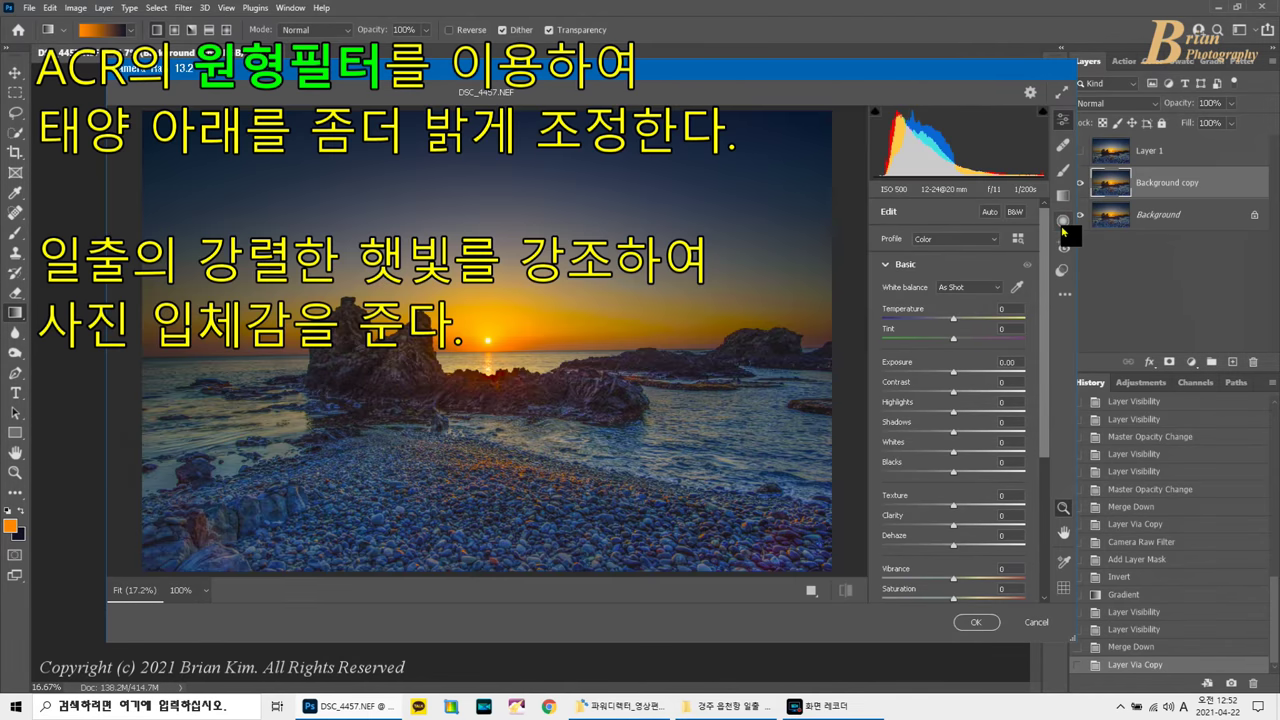
{"action": "left_click", "coordinate": [1063, 220]}
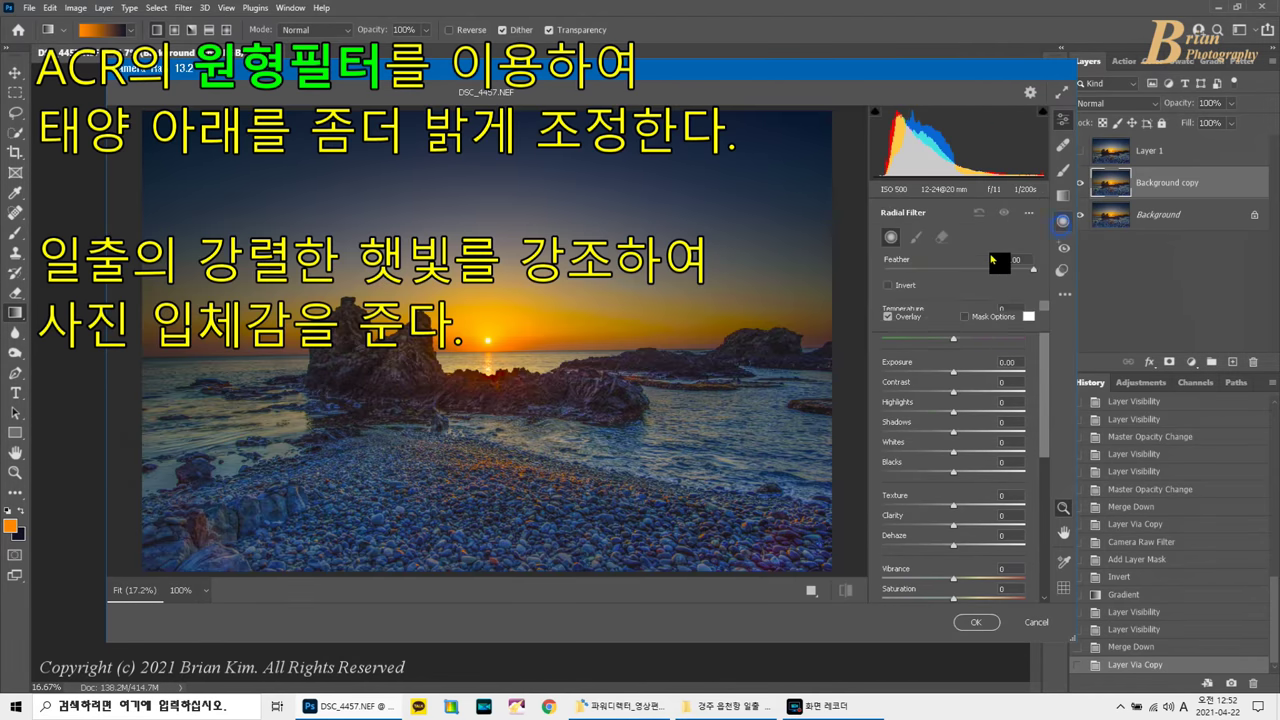
{"action": "left_click_drag", "start_coordinate": [490, 388], "coordinate": [530, 485]}
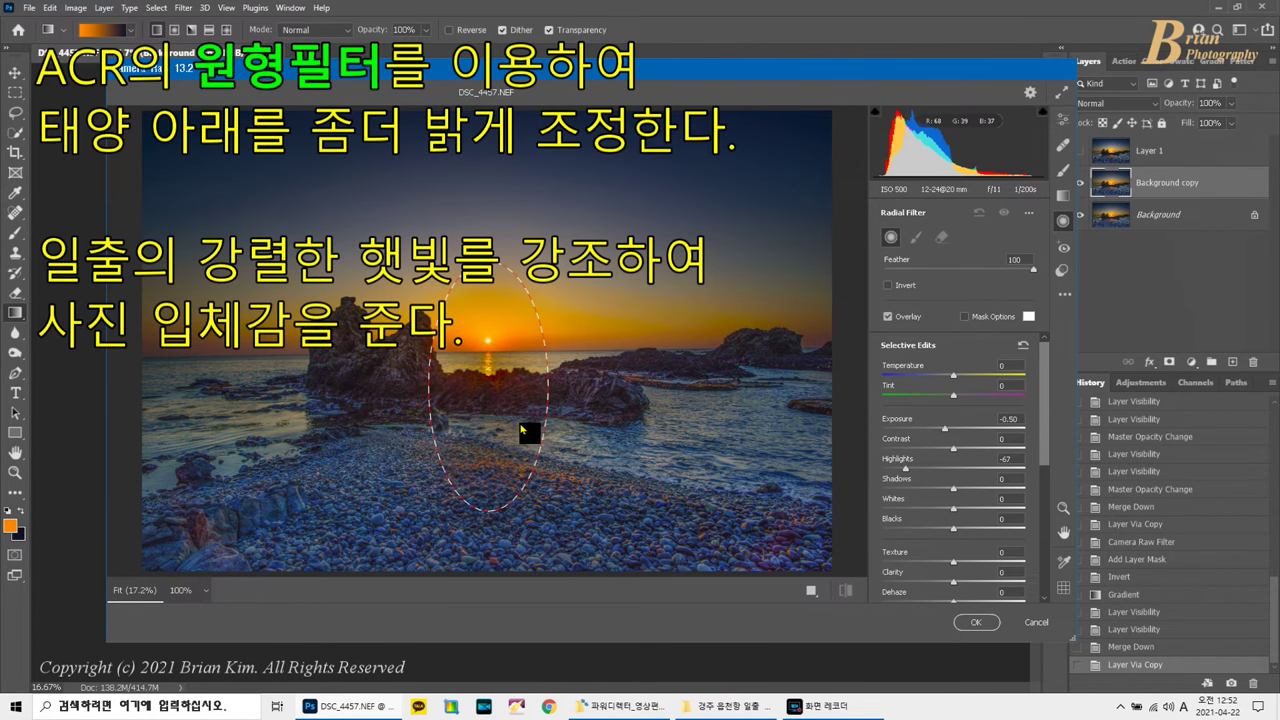
{"action": "mouse_move", "coordinate": [514, 437]}
{"action": "left_mouse_down"}
{"action": "mouse_move", "coordinate": [506, 476]}
{"action": "mouse_move", "coordinate": [569, 461]}
{"action": "left_mouse_up"}
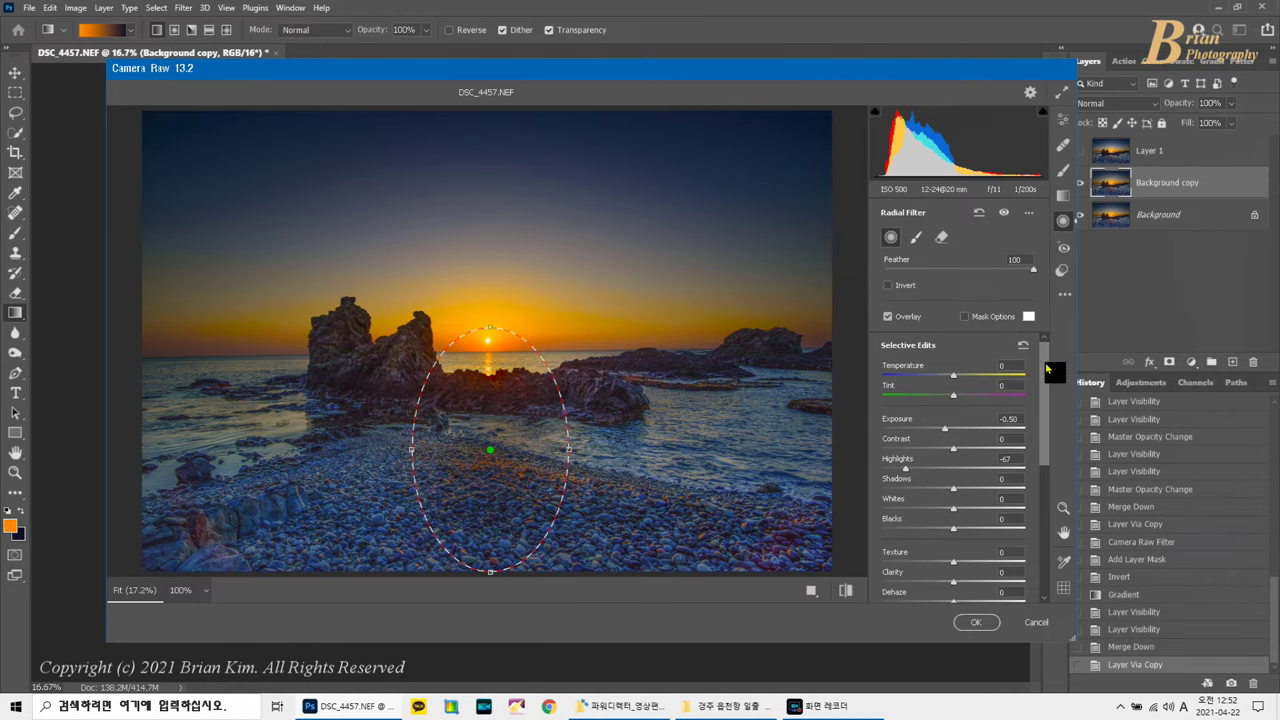
{"action": "scroll", "coordinate": [1010, 400], "scroll_direction": "down", "scroll_amount": 5}
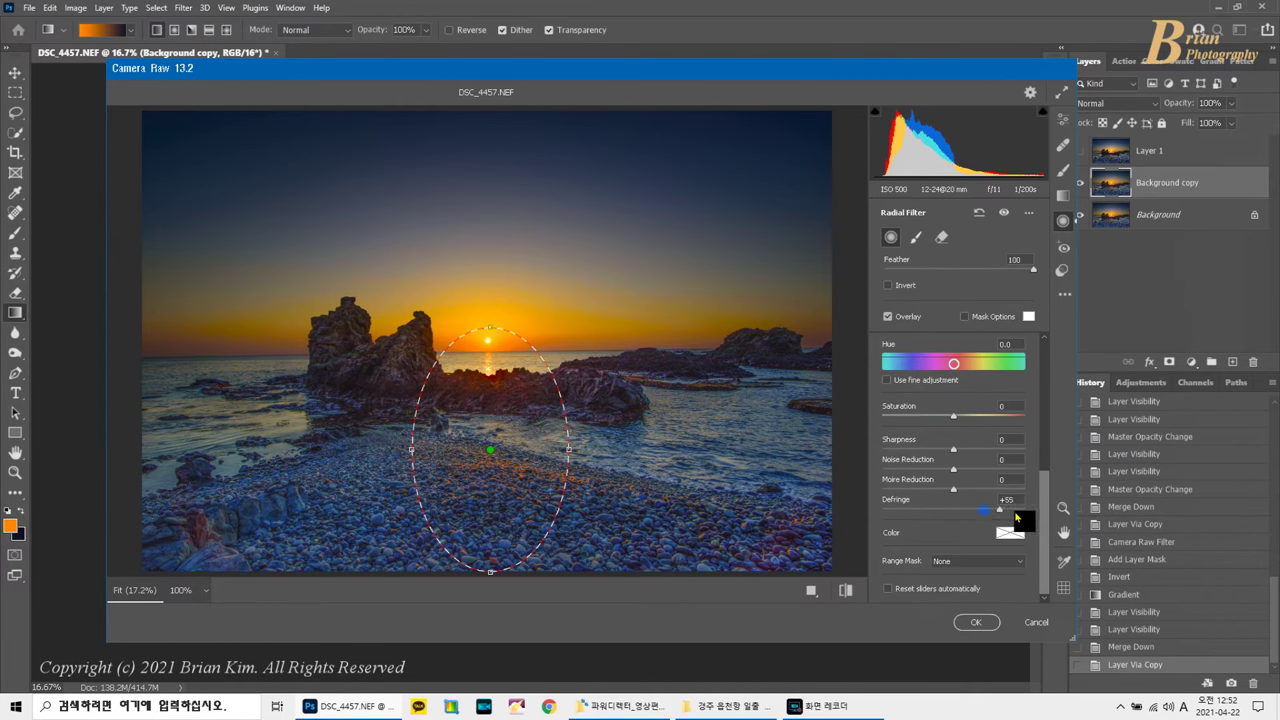
{"action": "scroll", "coordinate": [976, 502], "scroll_direction": "up", "scroll_amount": 5}
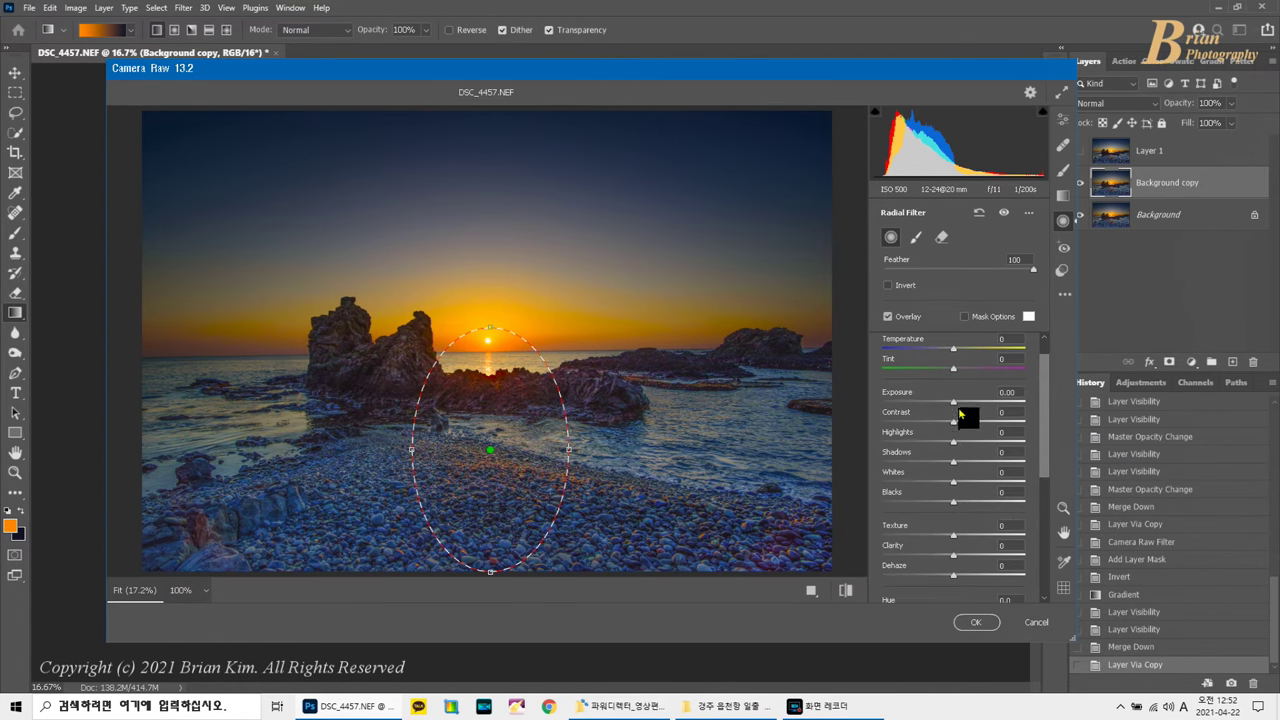
Set the radial filter to Exposure +0.55, Highlights +48, Whites +74 and Saturation +36.
{"action": "left_click_drag", "start_coordinate": [956, 406], "coordinate": [967, 410]}
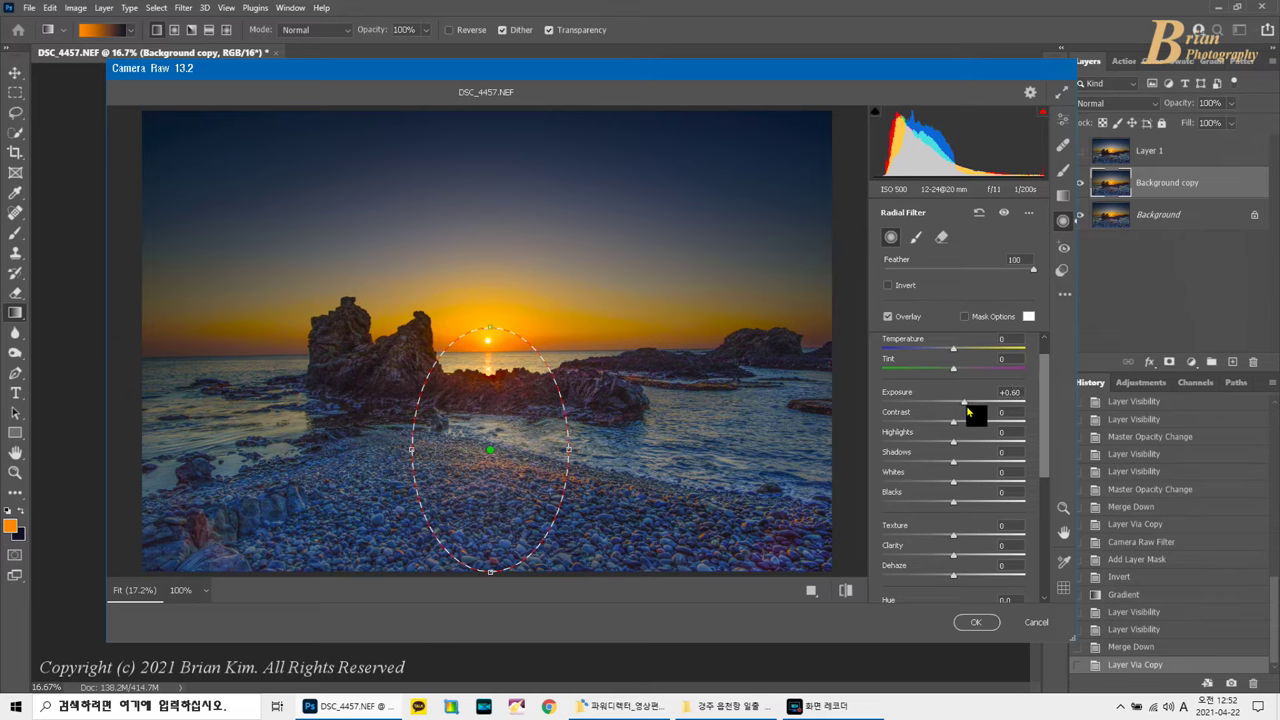
{"action": "left_click", "coordinate": [996, 482]}
{"action": "left_click_drag", "start_coordinate": [995, 483], "coordinate": [1006, 483]}
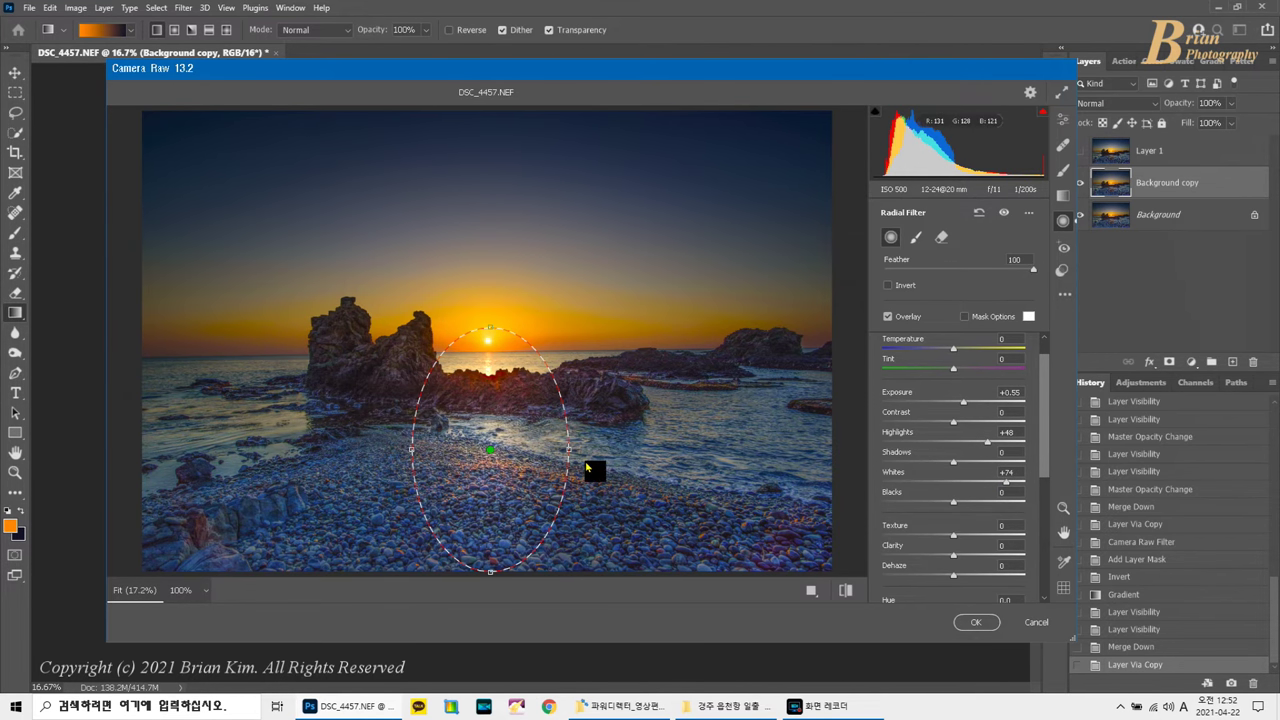
{"action": "scroll", "coordinate": [937, 500], "scroll_direction": "down", "scroll_amount": 3}
{"action": "left_click_drag", "start_coordinate": [955, 545], "coordinate": [980, 557]}
{"action": "left_click", "coordinate": [790, 470]}
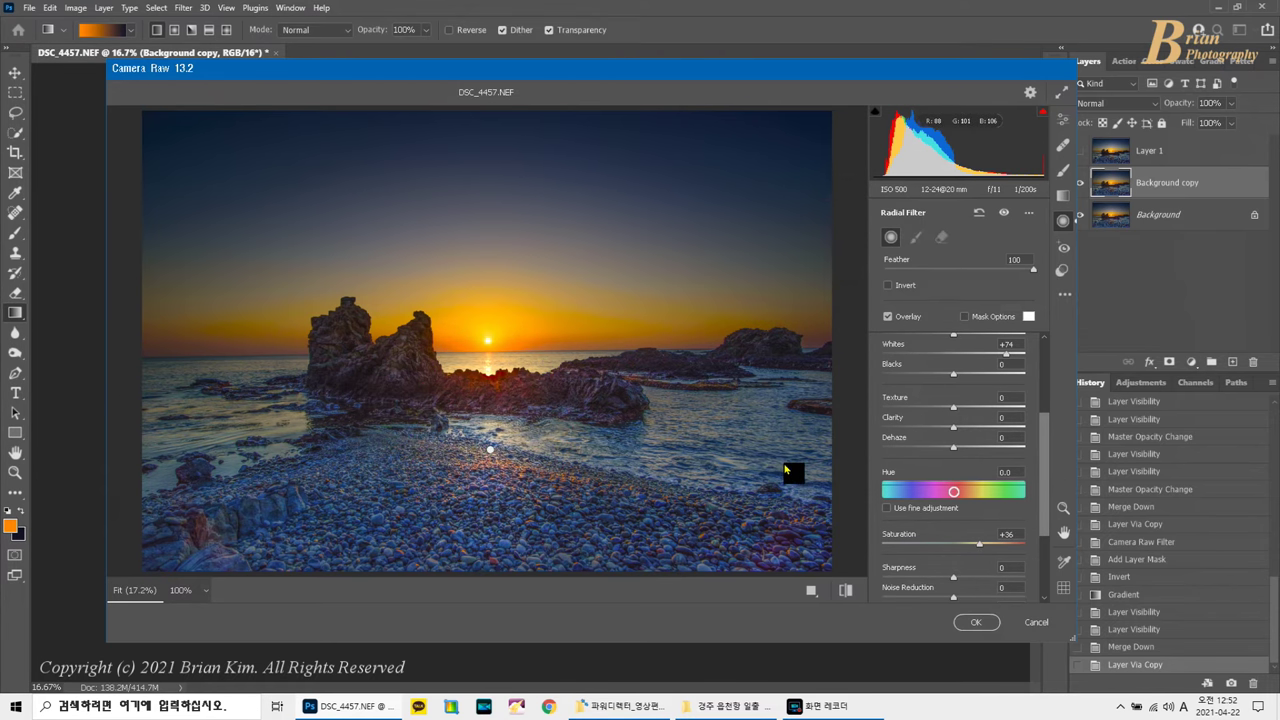
Draw a second radial filter over the lower beach and nudge its exposure up slightly.
{"action": "left_click_drag", "start_coordinate": [445, 468], "coordinate": [623, 524]}
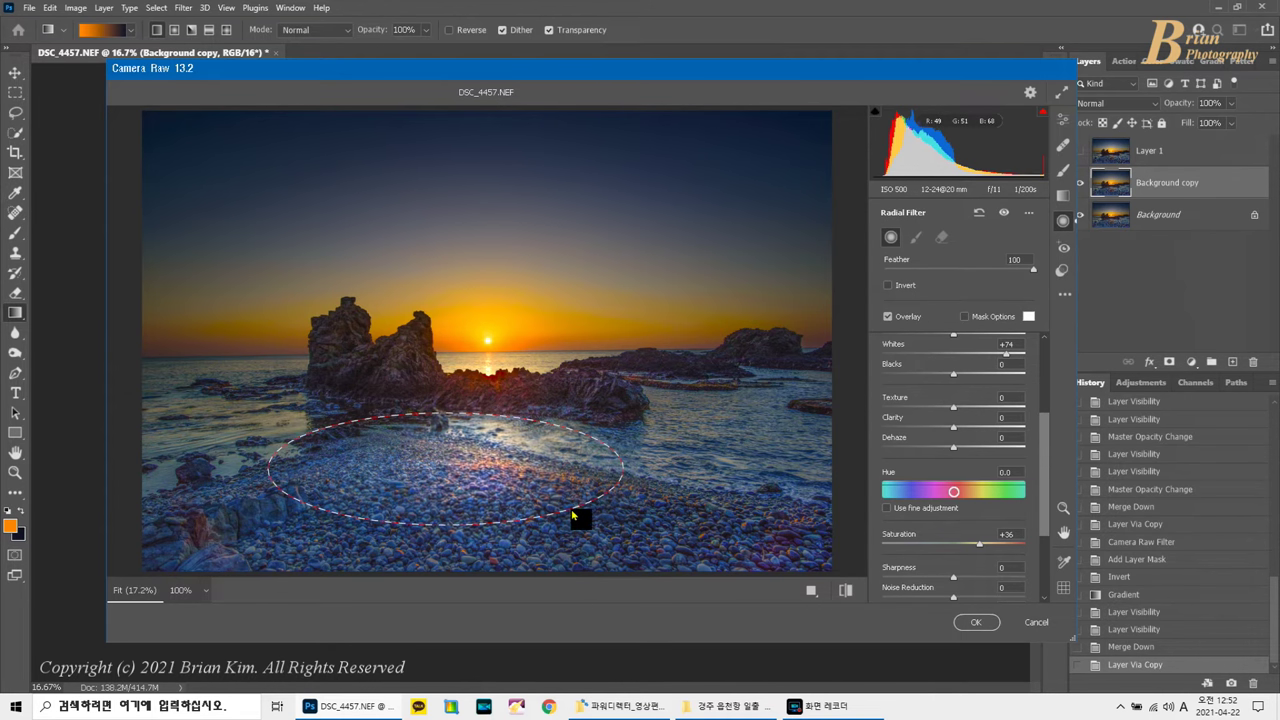
{"action": "left_click_drag", "start_coordinate": [574, 482], "coordinate": [630, 508]}
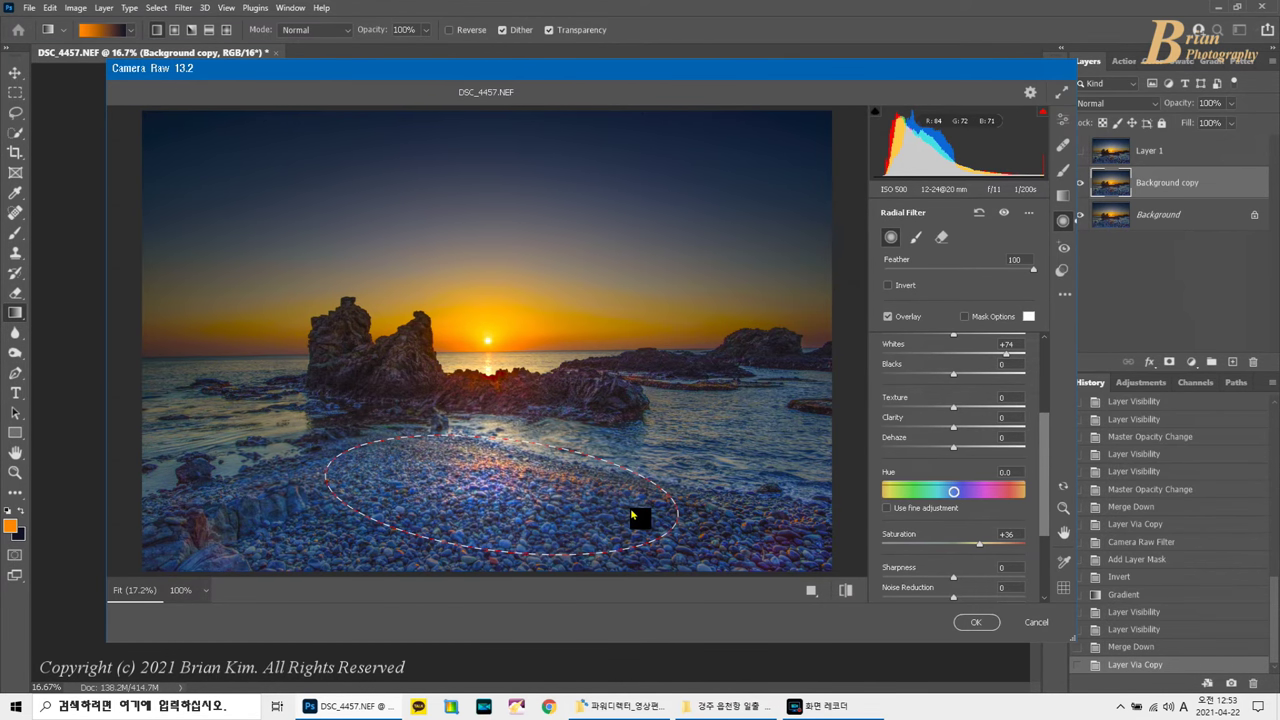
{"action": "scroll", "coordinate": [977, 403], "scroll_direction": "up", "scroll_amount": 3}
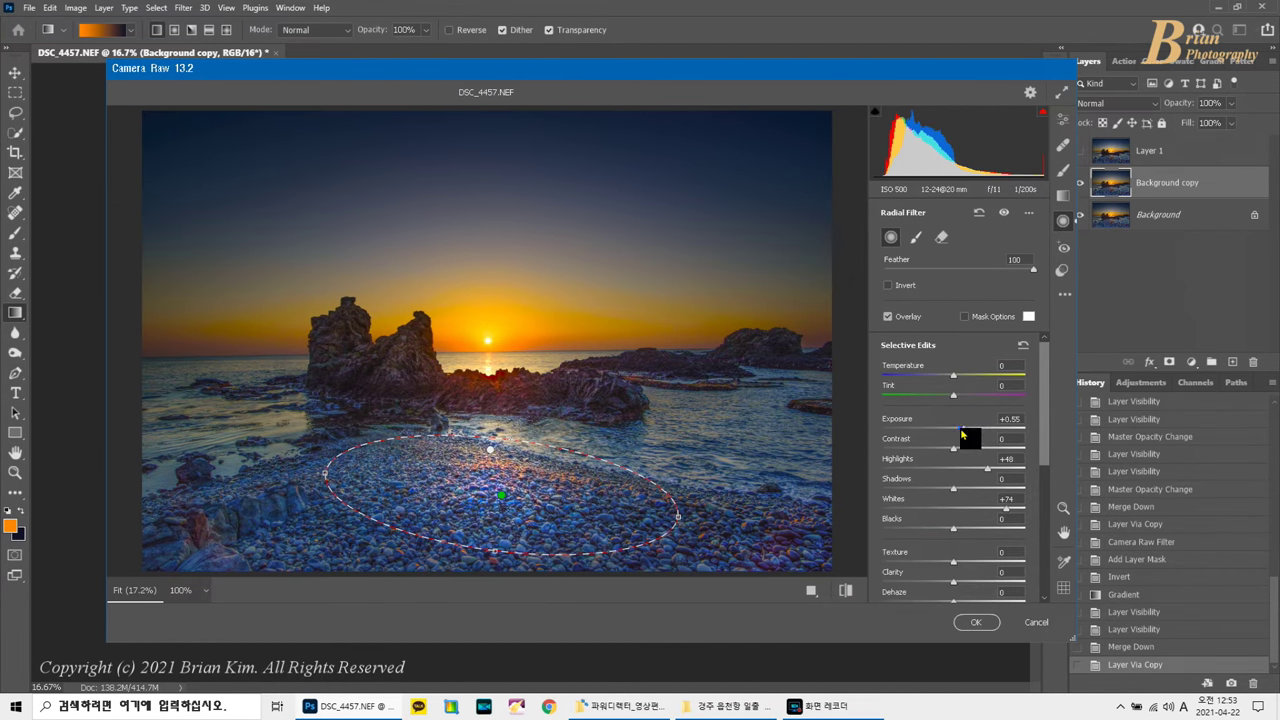
{"action": "left_click_drag", "start_coordinate": [959, 428], "coordinate": [962, 432]}
Give the beach filter Saturation +8 and Dehaze +35, then apply the Camera Raw edits.
{"action": "scroll", "coordinate": [962, 432], "scroll_direction": "down", "scroll_amount": 2}
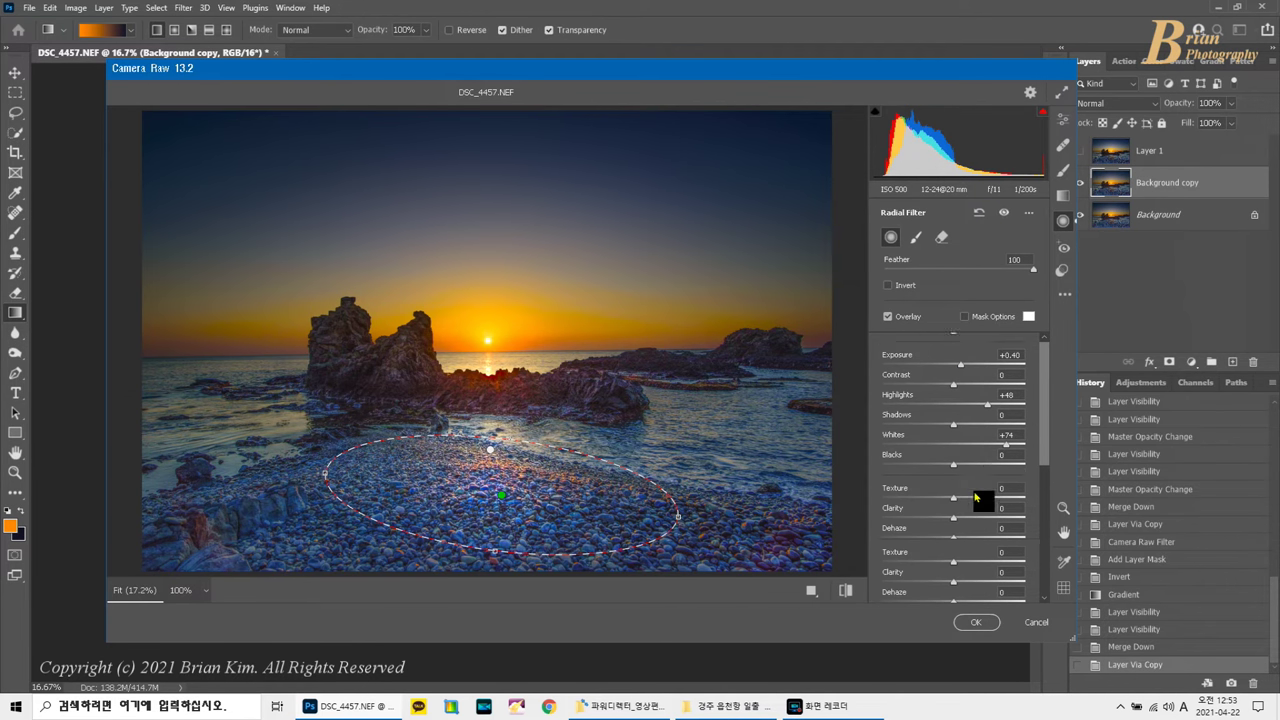
{"action": "scroll", "coordinate": [962, 432], "scroll_direction": "down", "scroll_amount": 2}
{"action": "left_click_drag", "start_coordinate": [963, 507], "coordinate": [960, 507]}
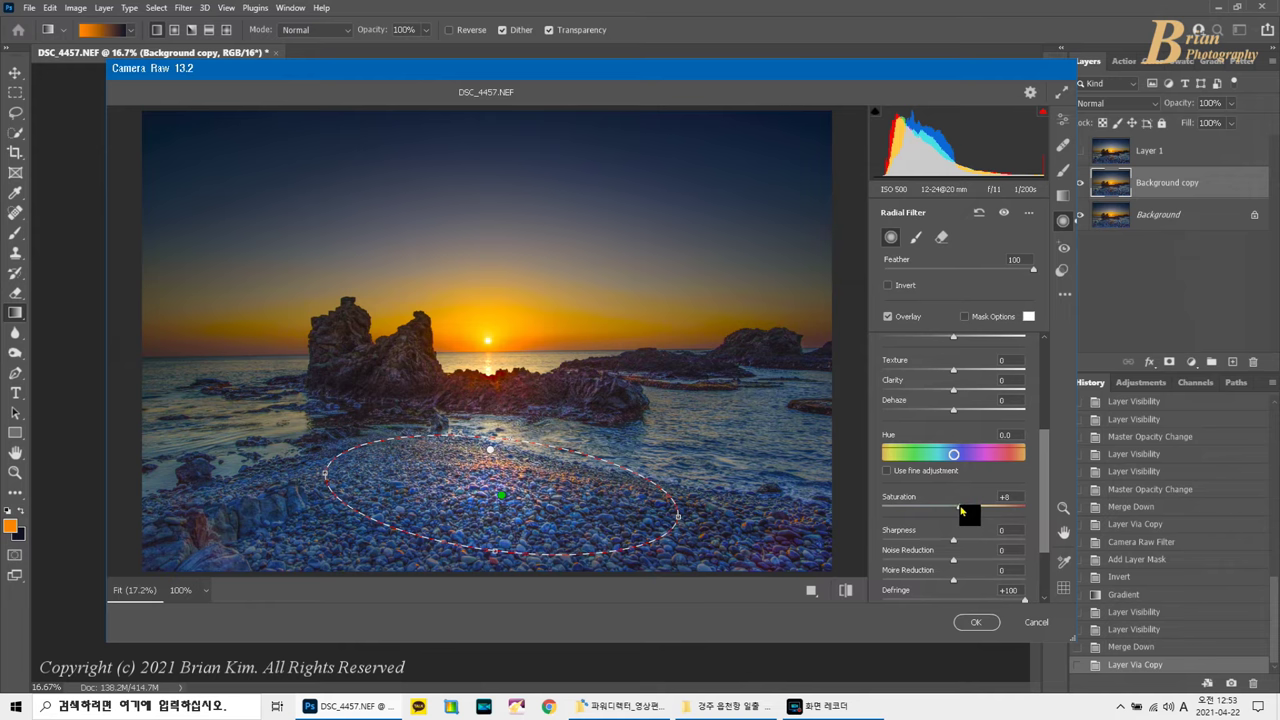
{"action": "left_click_drag", "start_coordinate": [953, 410], "coordinate": [978, 411]}
{"action": "left_click", "coordinate": [818, 481]}
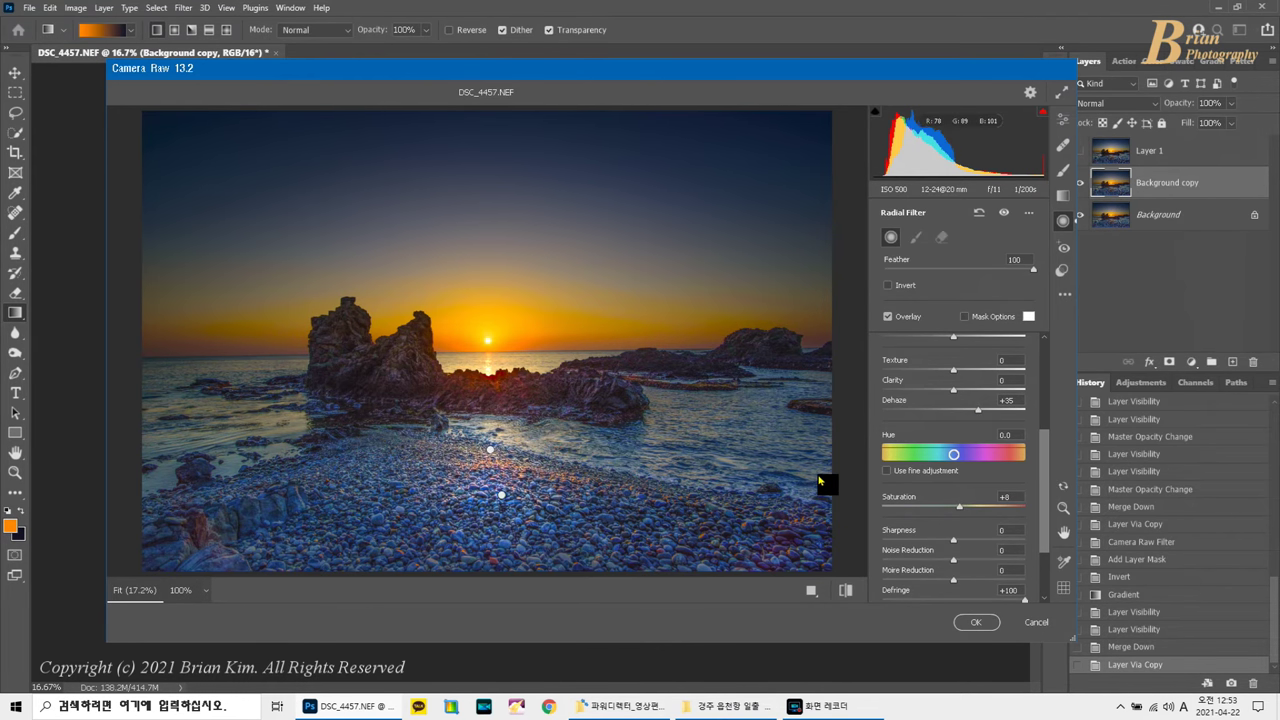
{"action": "left_click", "coordinate": [976, 622]}
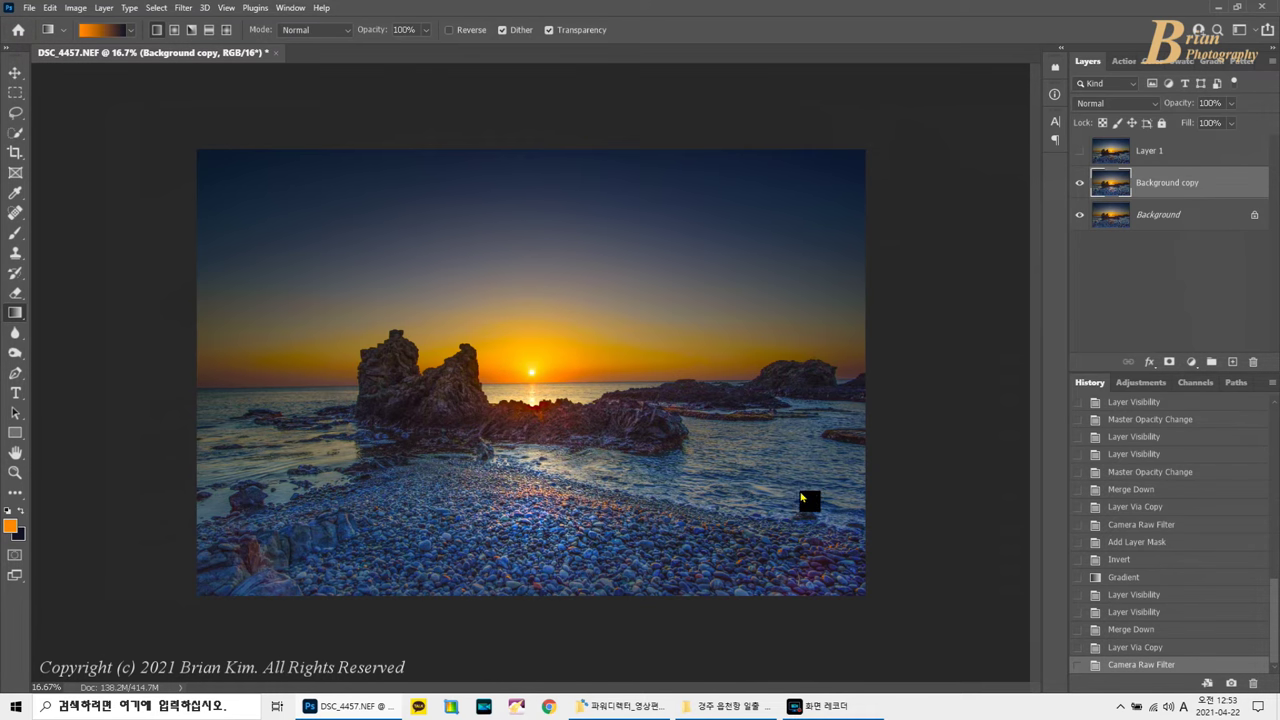
Try erasing overbright rock spots with a smaller eraser, then revert those strokes in History.
{"action": "left_click", "coordinate": [24, 295]}
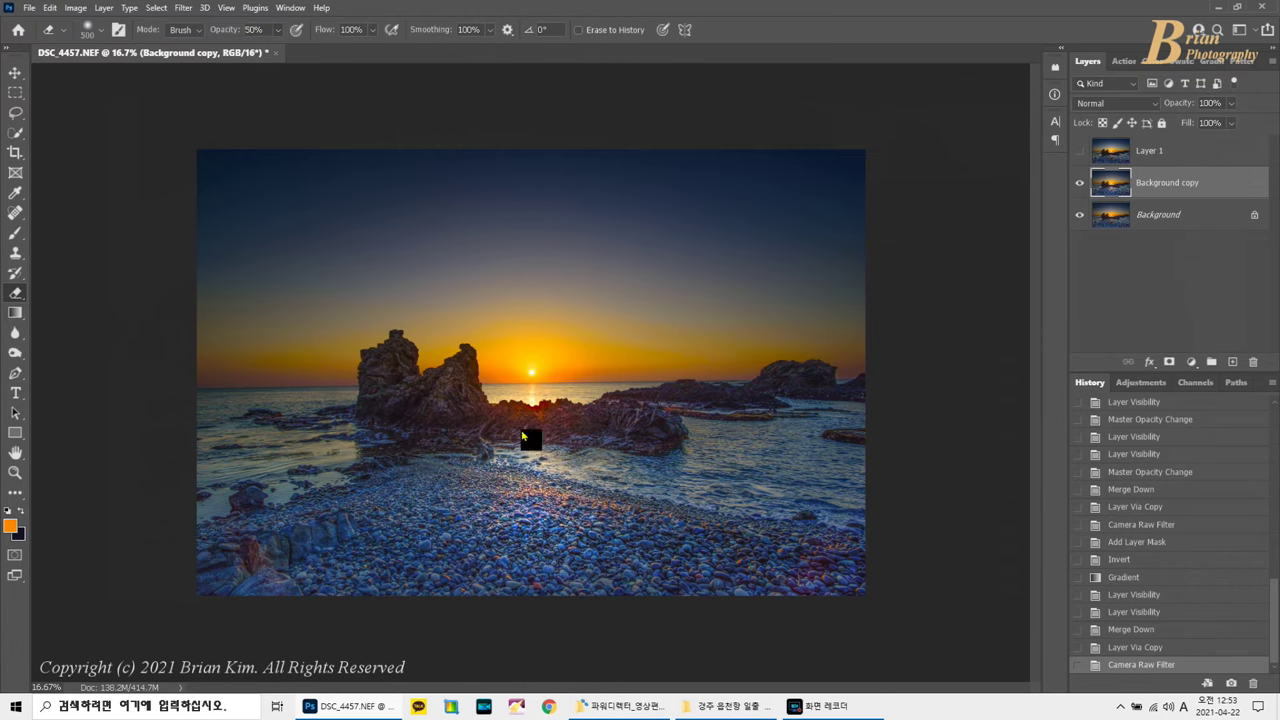
{"action": "key", "text": "bracketleft"}
{"action": "key", "text": "bracketleft"}
{"action": "key", "text": "bracketleft"}
{"action": "key", "text": "bracketleft"}
{"action": "left_click", "coordinate": [530, 463]}
{"action": "left_click", "coordinate": [550, 465]}
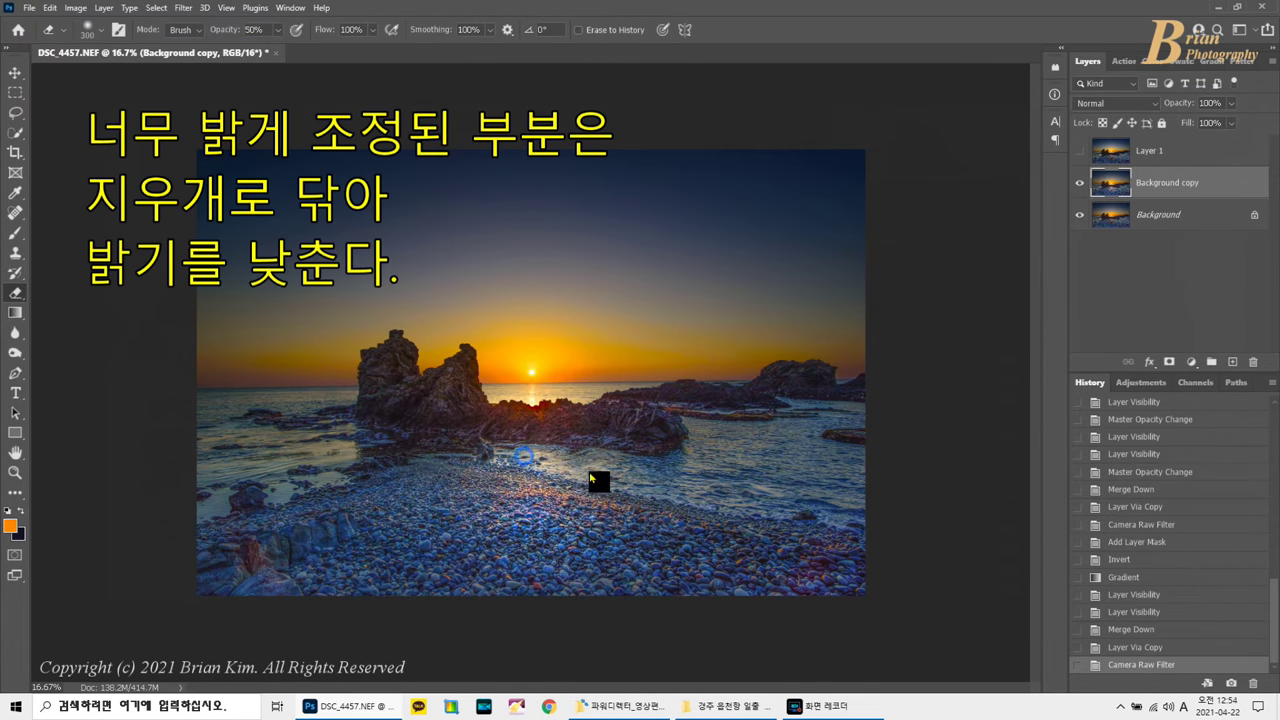
{"action": "left_click", "coordinate": [1122, 648]}
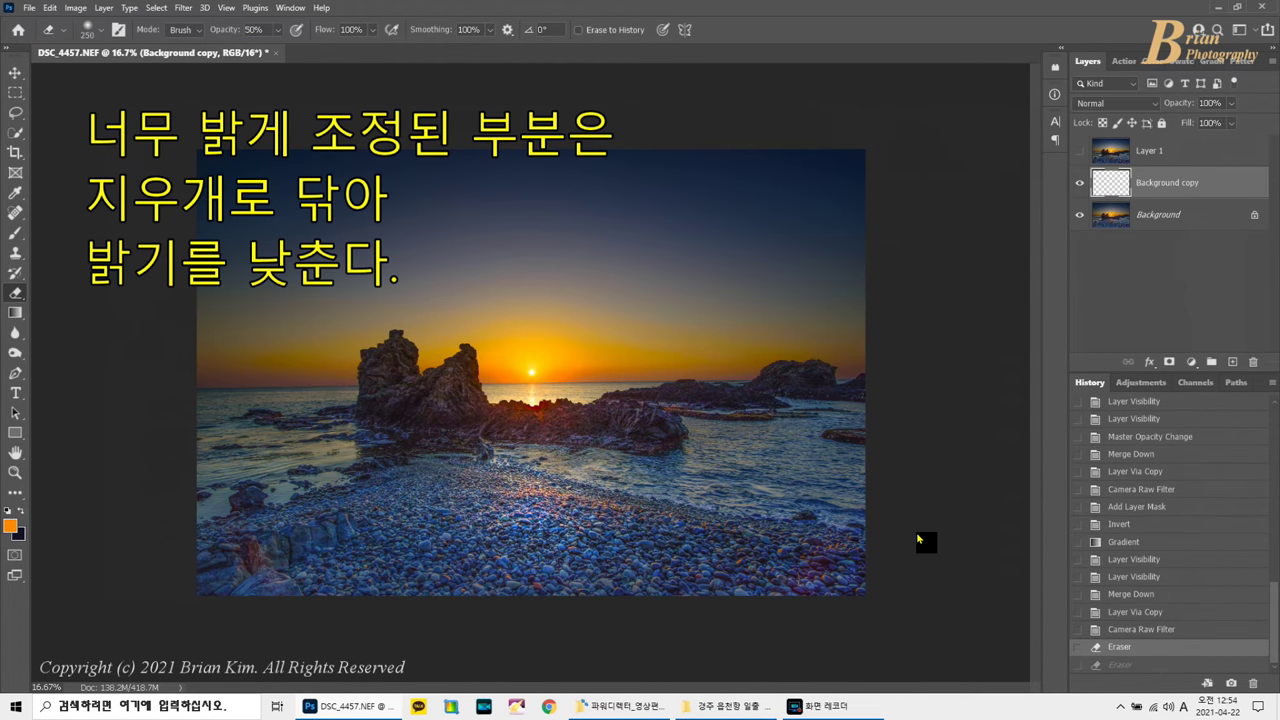
{"action": "left_click", "coordinate": [1118, 629]}
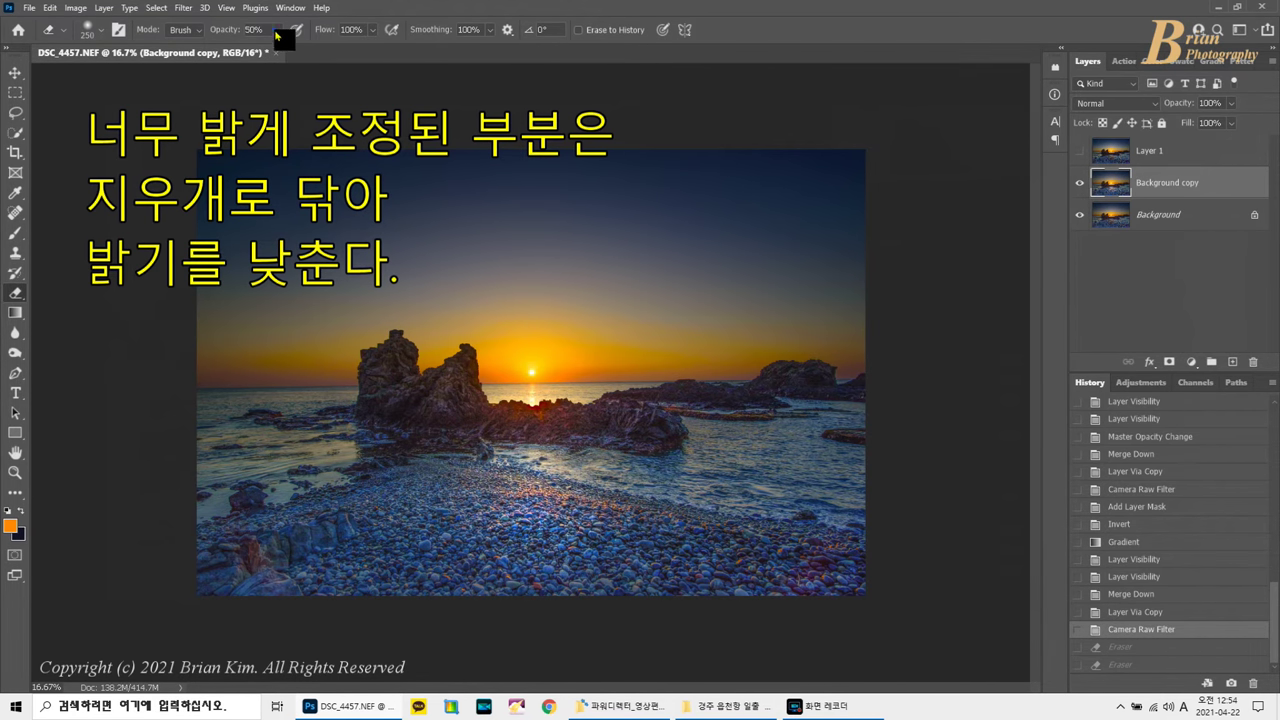
Softly erase the overbright areas with a 700-px eraser at 19% opacity.
{"action": "left_click_drag", "start_coordinate": [258, 52], "coordinate": [255, 52]}
{"action": "key", "text": "bracketright"}
{"action": "key", "text": "bracketright"}
{"action": "key", "text": "bracketright"}
{"action": "left_click_drag", "start_coordinate": [797, 435], "coordinate": [882, 382]}
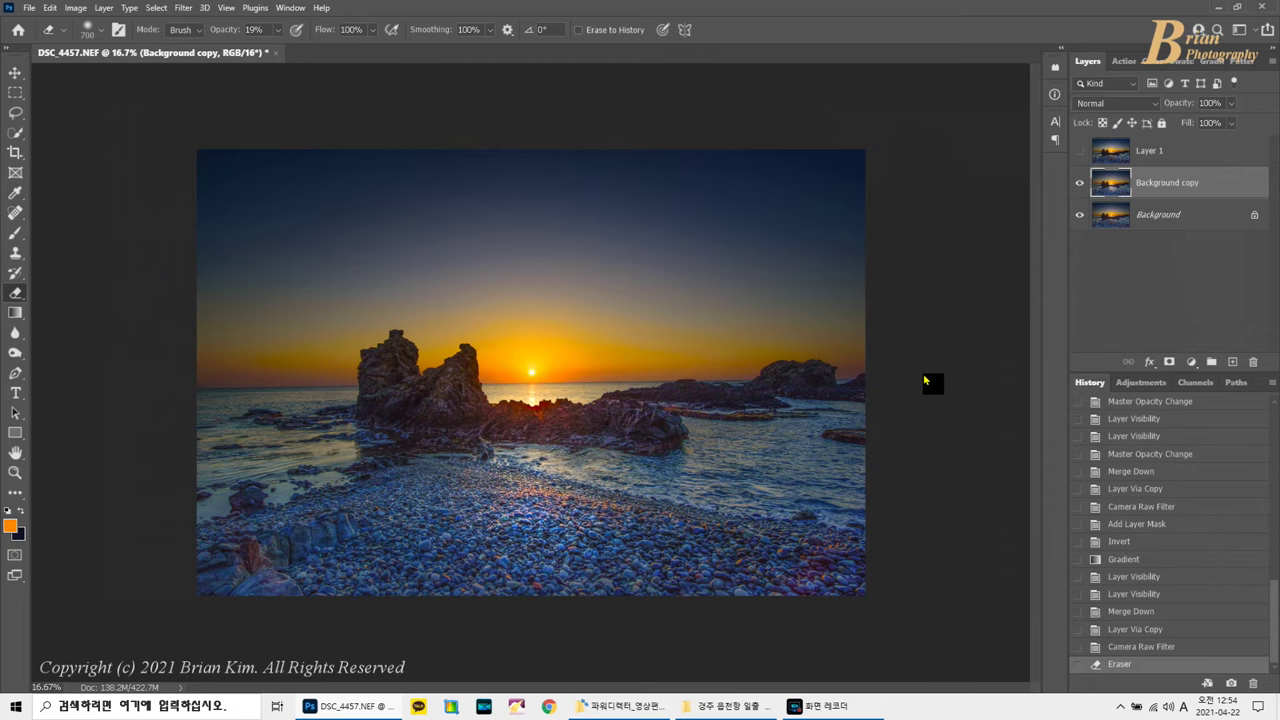
Merge the copy into Background and duplicate Background into a fresh copy.
{"action": "key", "text": "ctrl+e"}
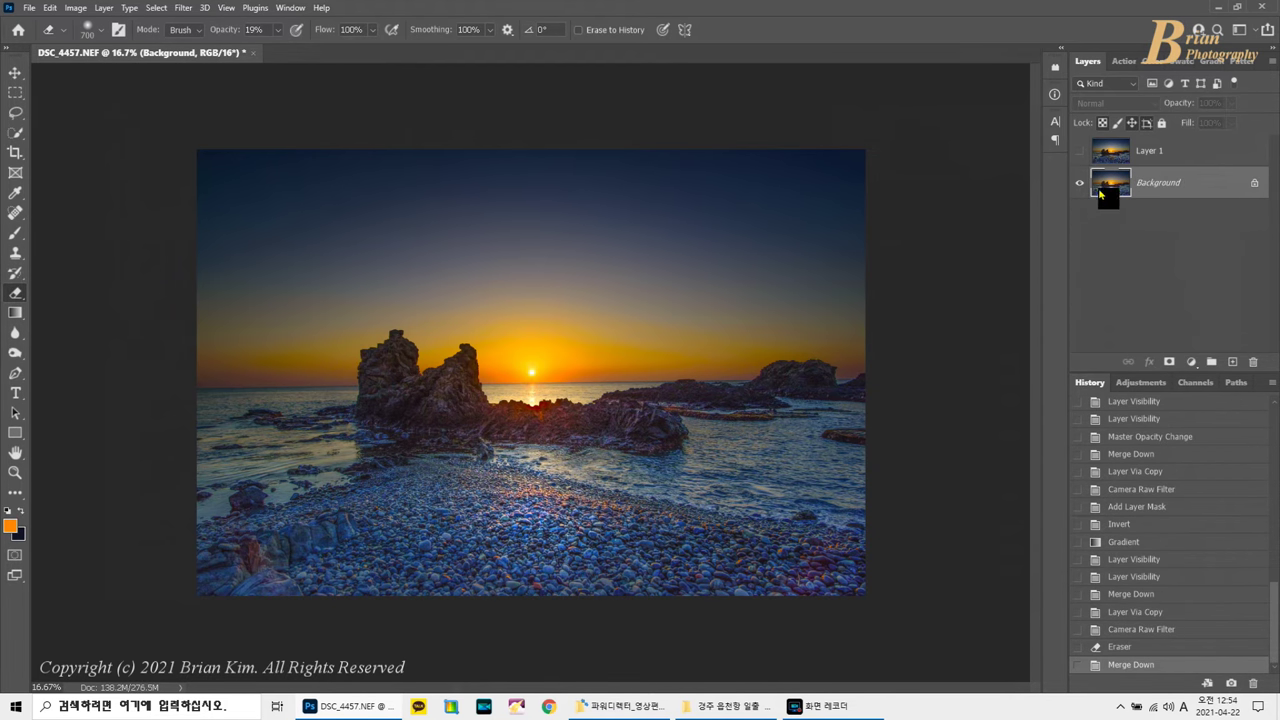
{"action": "key", "text": "ctrl+j"}
{"action": "left_click", "coordinate": [195, 12]}
{"action": "key", "text": "Escape"}
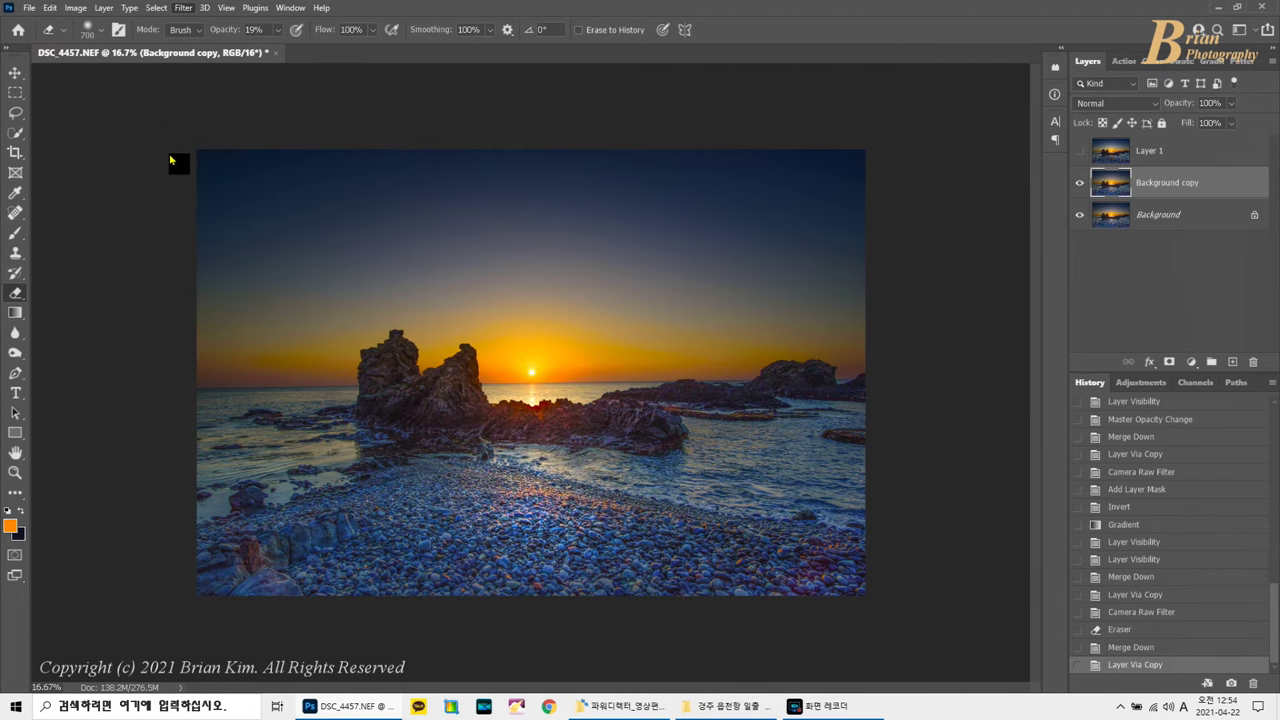
In Camera Raw, draw a wide radial filter spanning the lower pebble beach.
{"action": "key", "text": "ctrl+shift+a"}
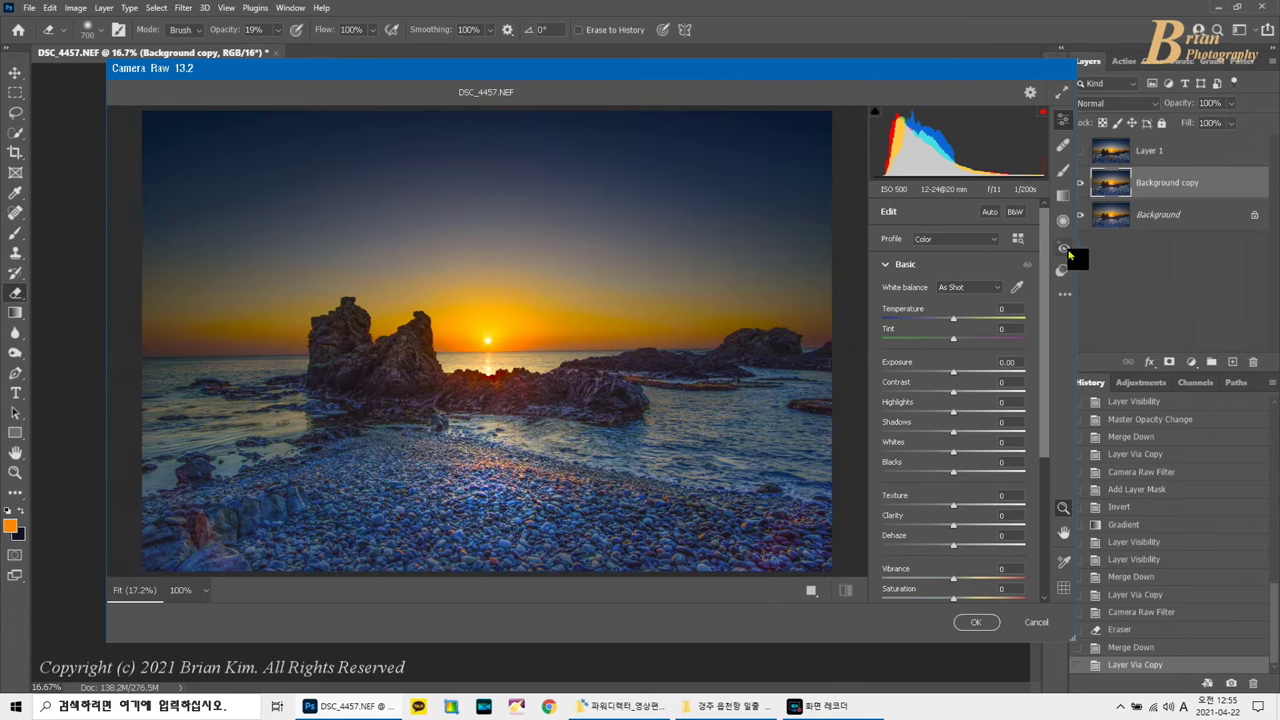
{"action": "left_click", "coordinate": [1063, 220]}
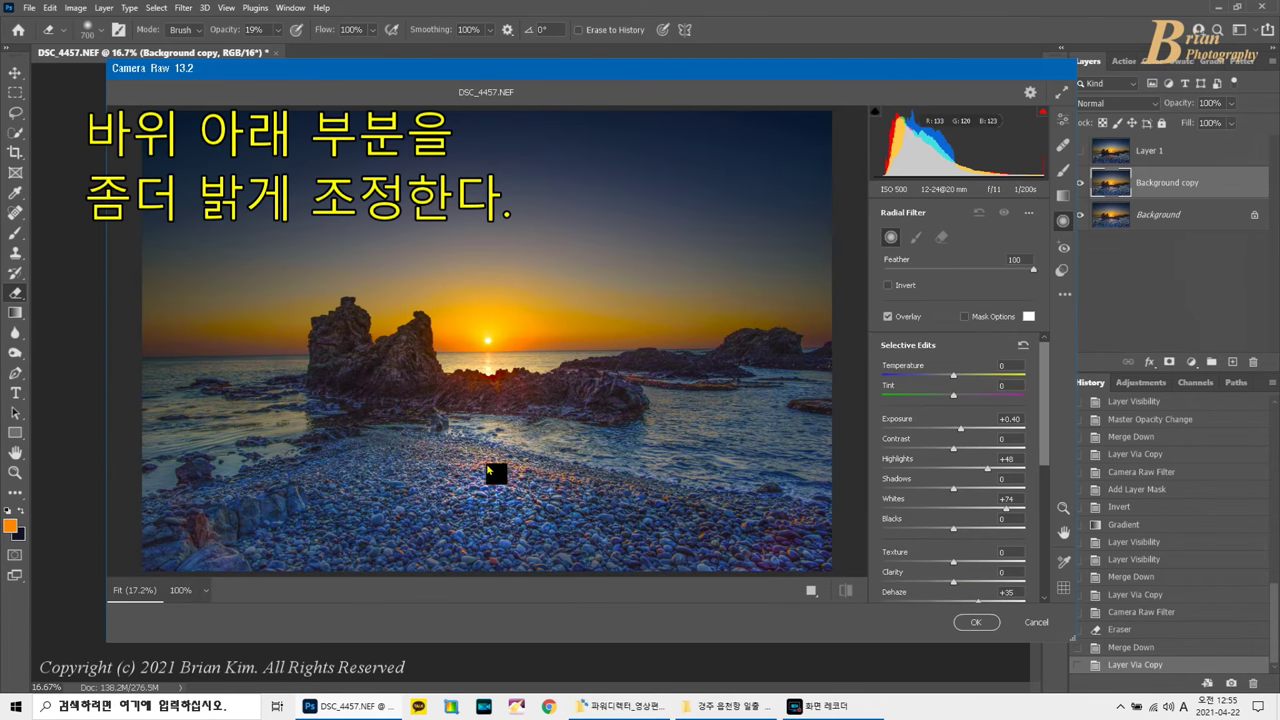
{"action": "mouse_move", "coordinate": [311, 447]}
{"action": "left_mouse_down"}
{"action": "mouse_move", "coordinate": [519, 514]}
{"action": "mouse_move", "coordinate": [508, 485]}
{"action": "left_mouse_up"}
{"action": "mouse_move", "coordinate": [446, 457]}
{"action": "left_mouse_down"}
{"action": "mouse_move", "coordinate": [476, 455]}
{"action": "mouse_move", "coordinate": [481, 533]}
{"action": "left_mouse_up"}
{"action": "left_click_drag", "start_coordinate": [654, 451], "coordinate": [810, 449]}
{"action": "mouse_move", "coordinate": [507, 462]}
{"action": "left_mouse_down"}
{"action": "mouse_move", "coordinate": [546, 474]}
{"action": "mouse_move", "coordinate": [551, 502]}
{"action": "mouse_move", "coordinate": [559, 477]}
{"action": "left_mouse_up"}
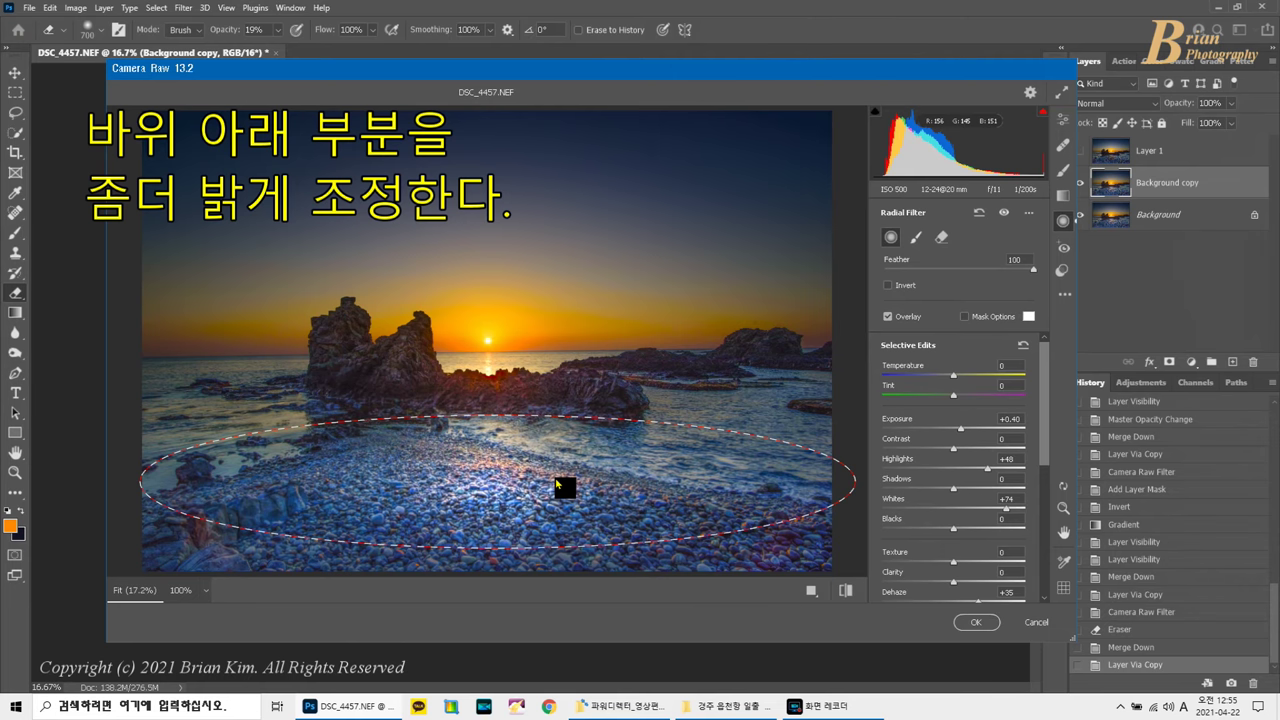
Set the beach filter to Exposure +0.35, Shadows +100, Highlights +31 and Whites +19.
{"action": "left_click", "coordinate": [1025, 348]}
{"action": "scroll", "coordinate": [1000, 480], "scroll_direction": "down", "scroll_amount": 3}
{"action": "scroll", "coordinate": [984, 572], "scroll_direction": "down", "scroll_amount": 3}
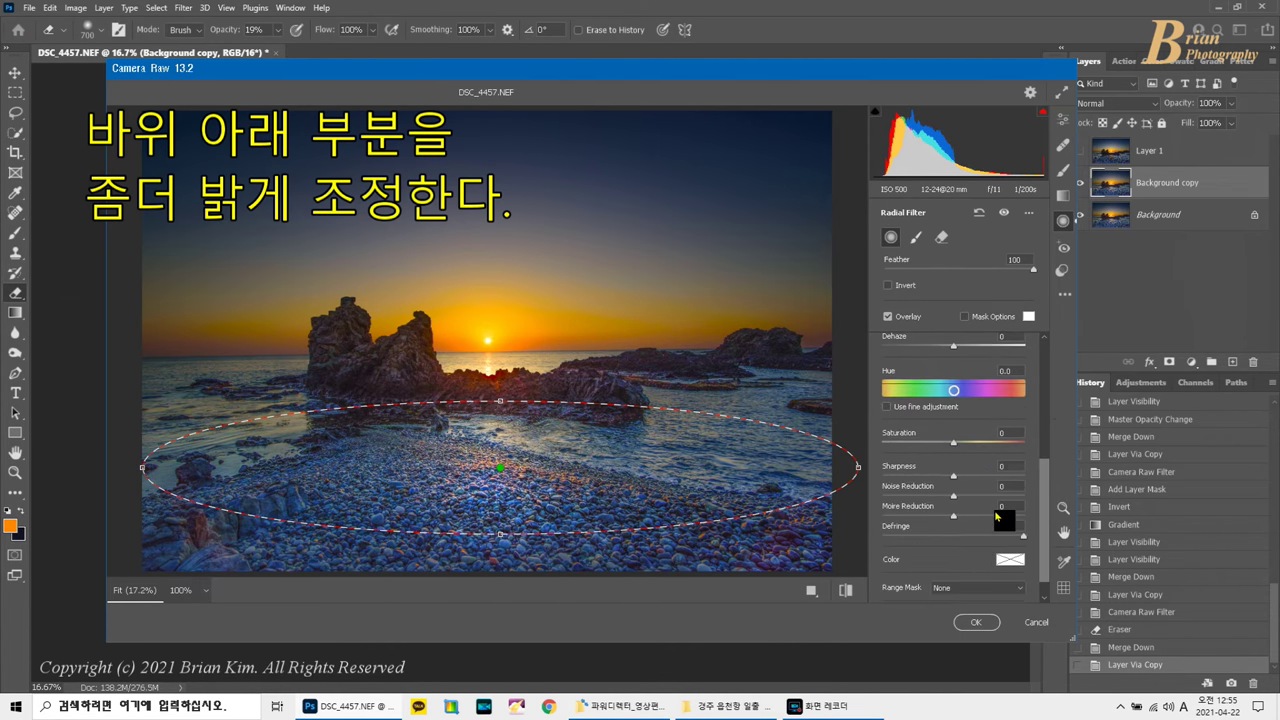
{"action": "scroll", "coordinate": [995, 515], "scroll_direction": "up", "scroll_amount": 2}
{"action": "scroll", "coordinate": [995, 500], "scroll_direction": "up", "scroll_amount": 2}
{"action": "scroll", "coordinate": [990, 470], "scroll_direction": "up", "scroll_amount": 2}
{"action": "left_click_drag", "start_coordinate": [954, 431], "coordinate": [961, 431]}
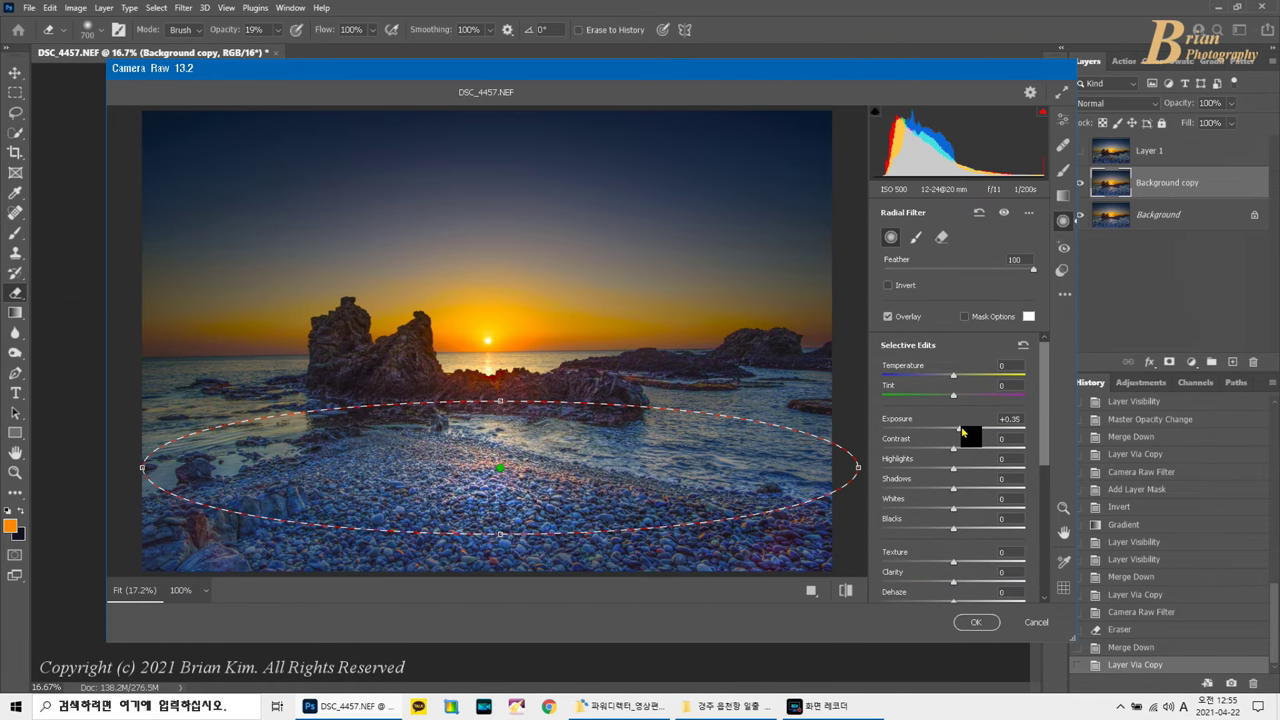
{"action": "left_click_drag", "start_coordinate": [999, 488], "coordinate": [1027, 492]}
{"action": "left_click_drag", "start_coordinate": [993, 472], "coordinate": [971, 513]}
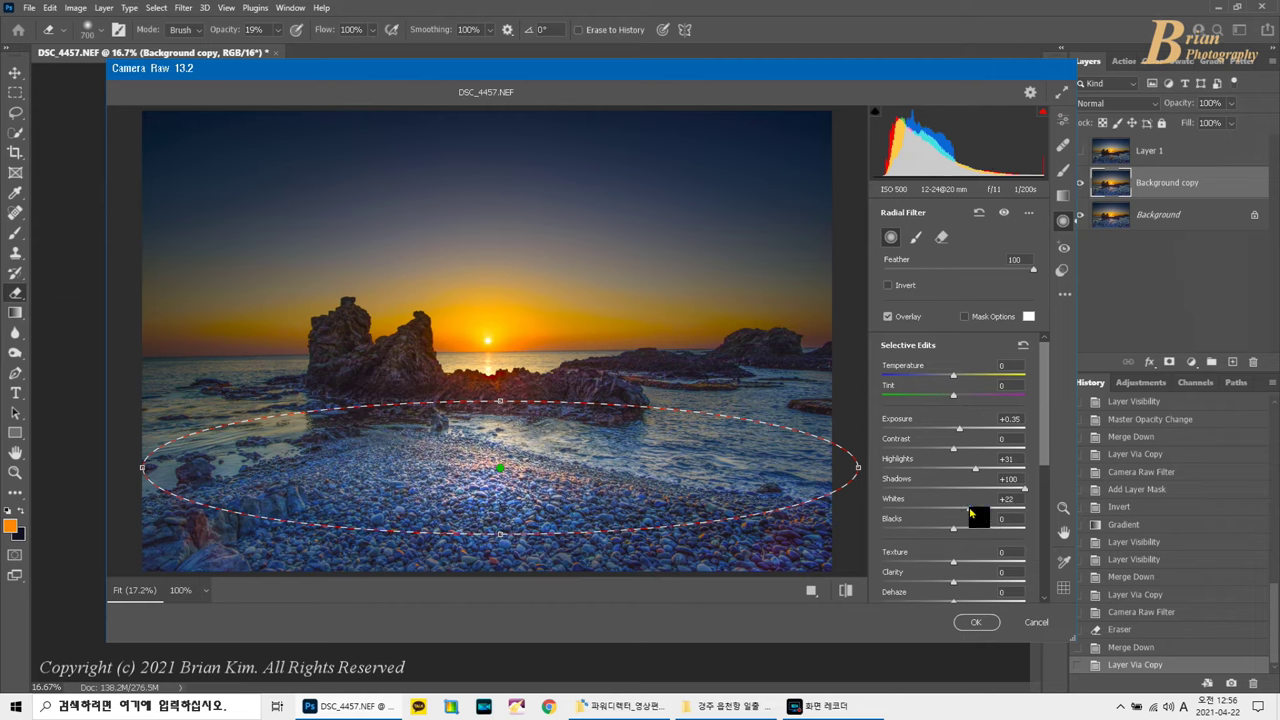
{"action": "left_click", "coordinate": [796, 470]}
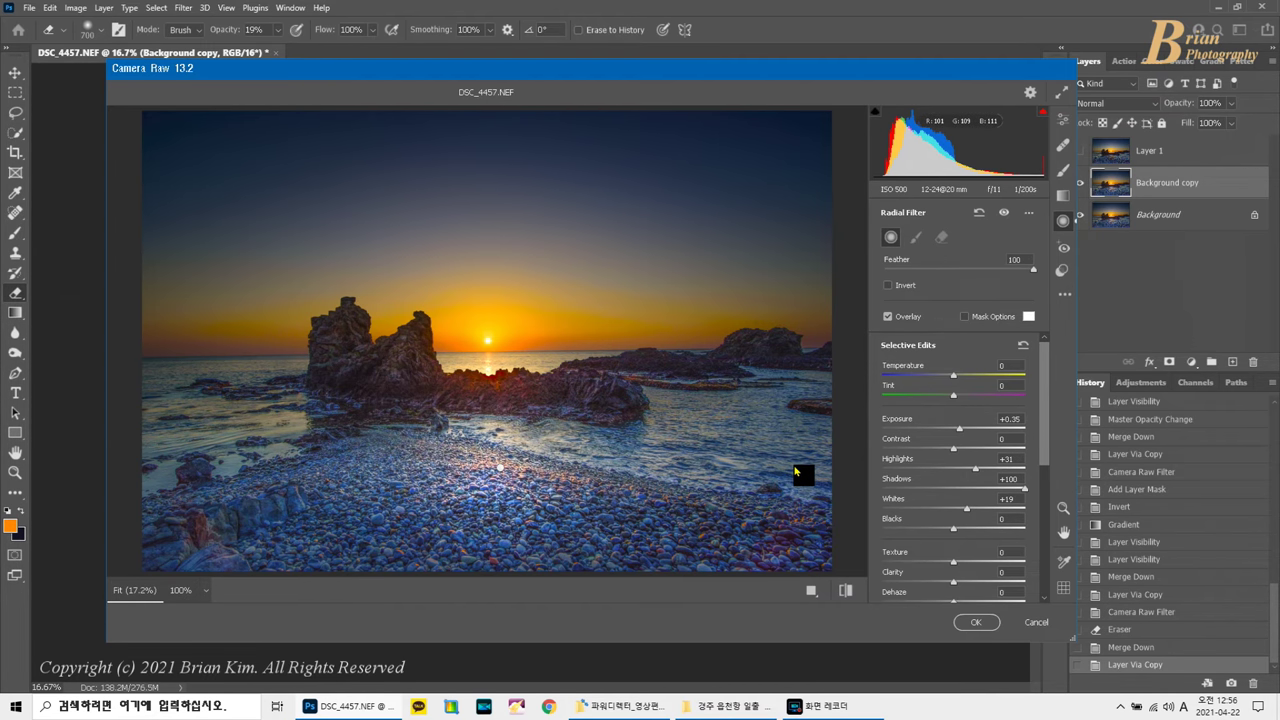
Add another radial filter across the bottom pebbles and apply the Camera Raw edits.
{"action": "mouse_move", "coordinate": [563, 571]}
{"action": "left_mouse_down"}
{"action": "mouse_move", "coordinate": [710, 578]}
{"action": "mouse_move", "coordinate": [563, 545]}
{"action": "mouse_move", "coordinate": [714, 546]}
{"action": "mouse_move", "coordinate": [494, 529]}
{"action": "mouse_move", "coordinate": [509, 517]}
{"action": "mouse_move", "coordinate": [503, 487]}
{"action": "left_mouse_up"}
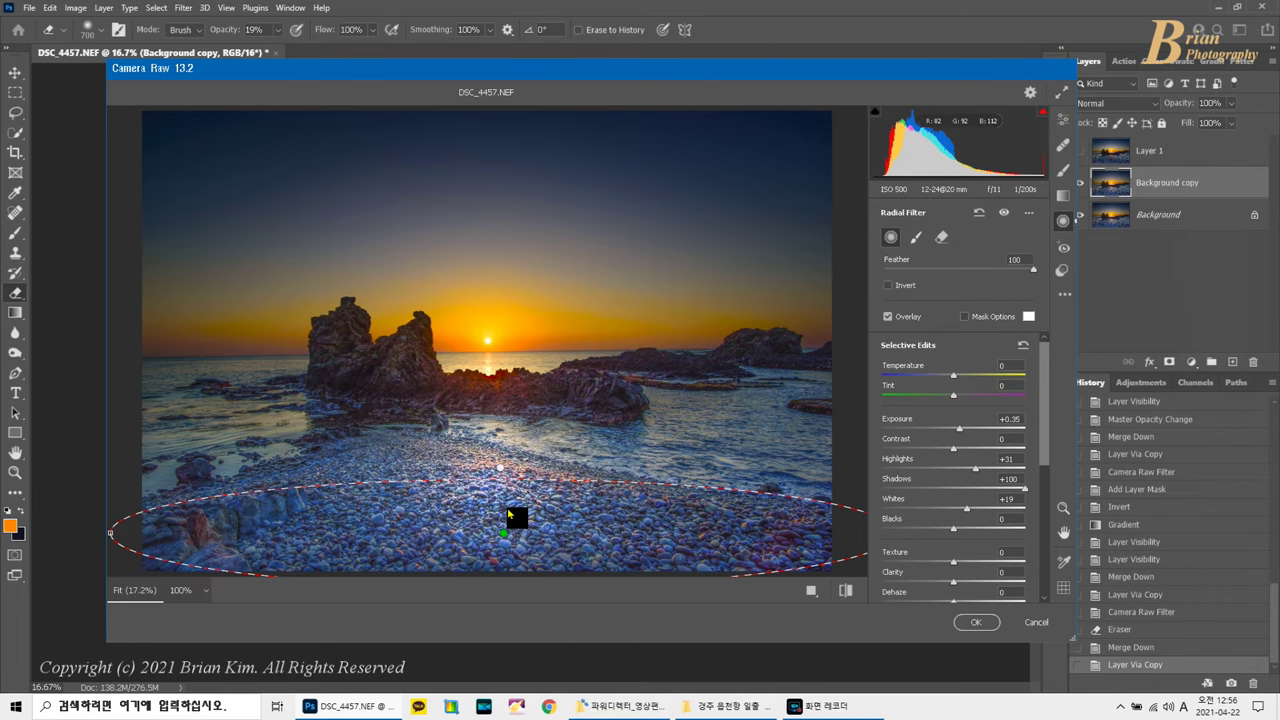
{"action": "left_click", "coordinate": [507, 507]}
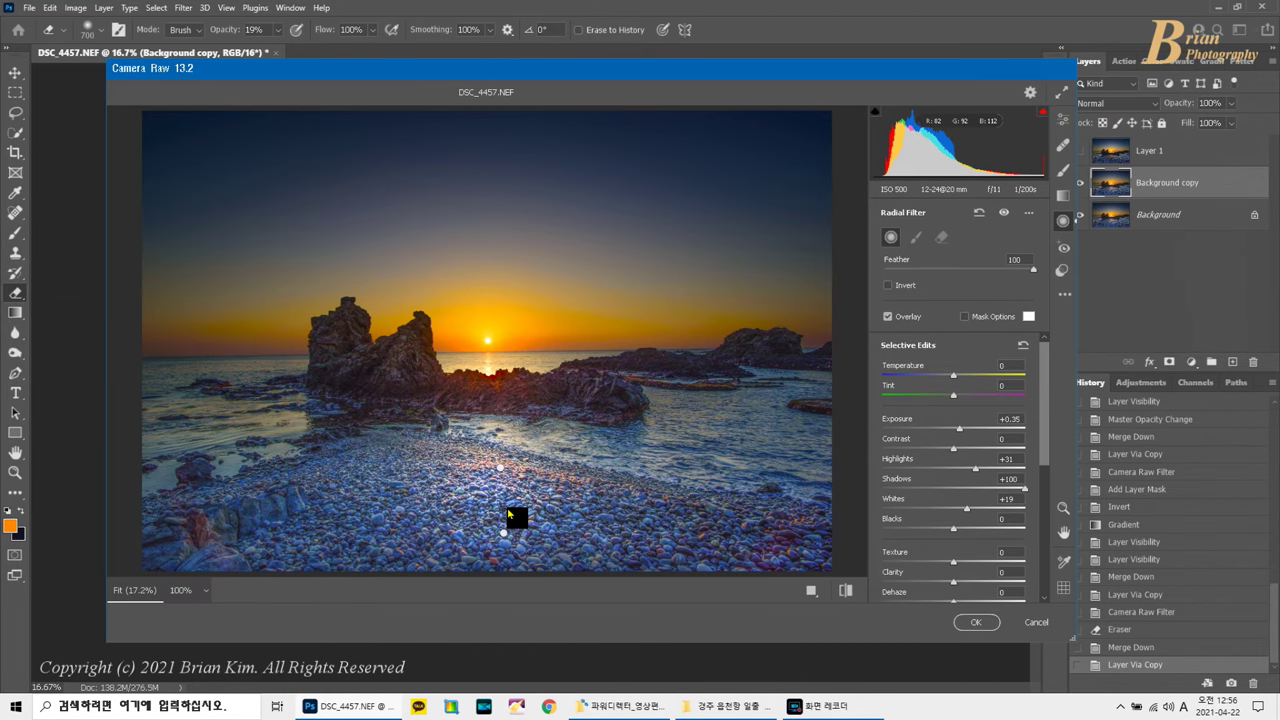
{"action": "left_click", "coordinate": [982, 626]}
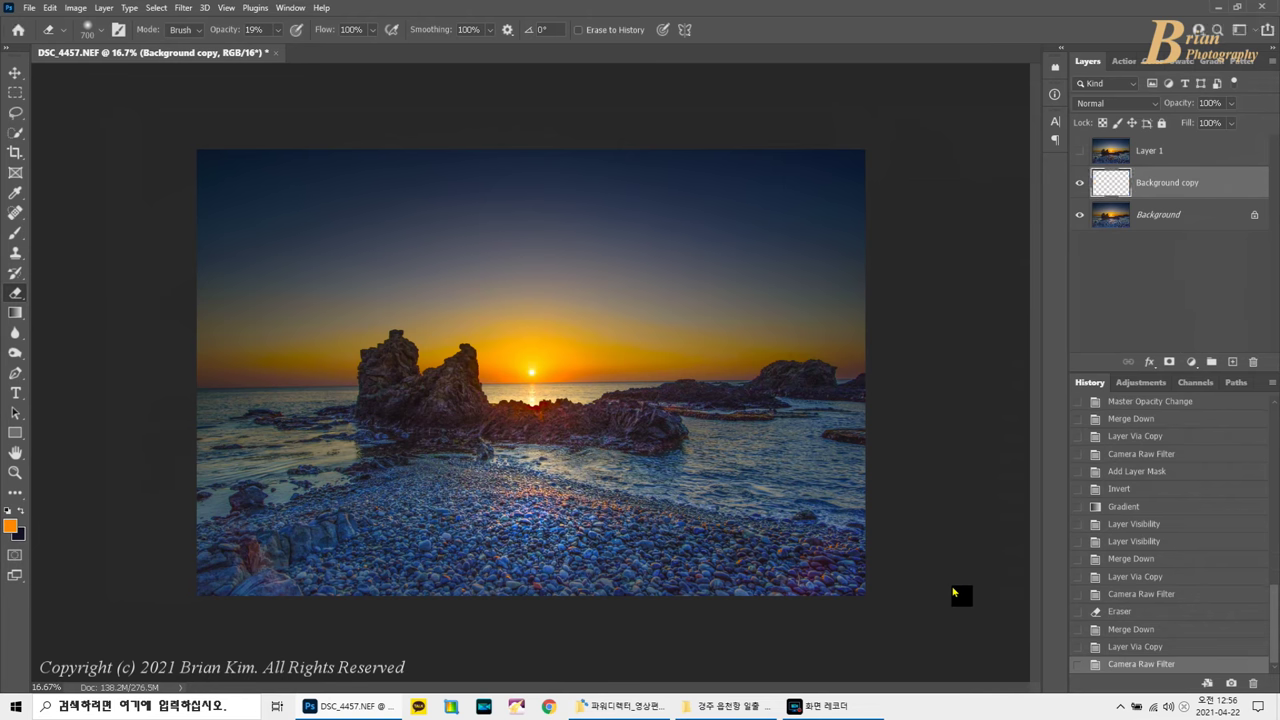
Set the brightened copy to about 65% opacity, merge it into Background, and duplicate Background.
{"action": "left_click", "coordinate": [1231, 104]}
{"action": "left_click", "coordinate": [1207, 121]}
{"action": "left_click_drag", "start_coordinate": [1207, 121], "coordinate": [1204, 121]}
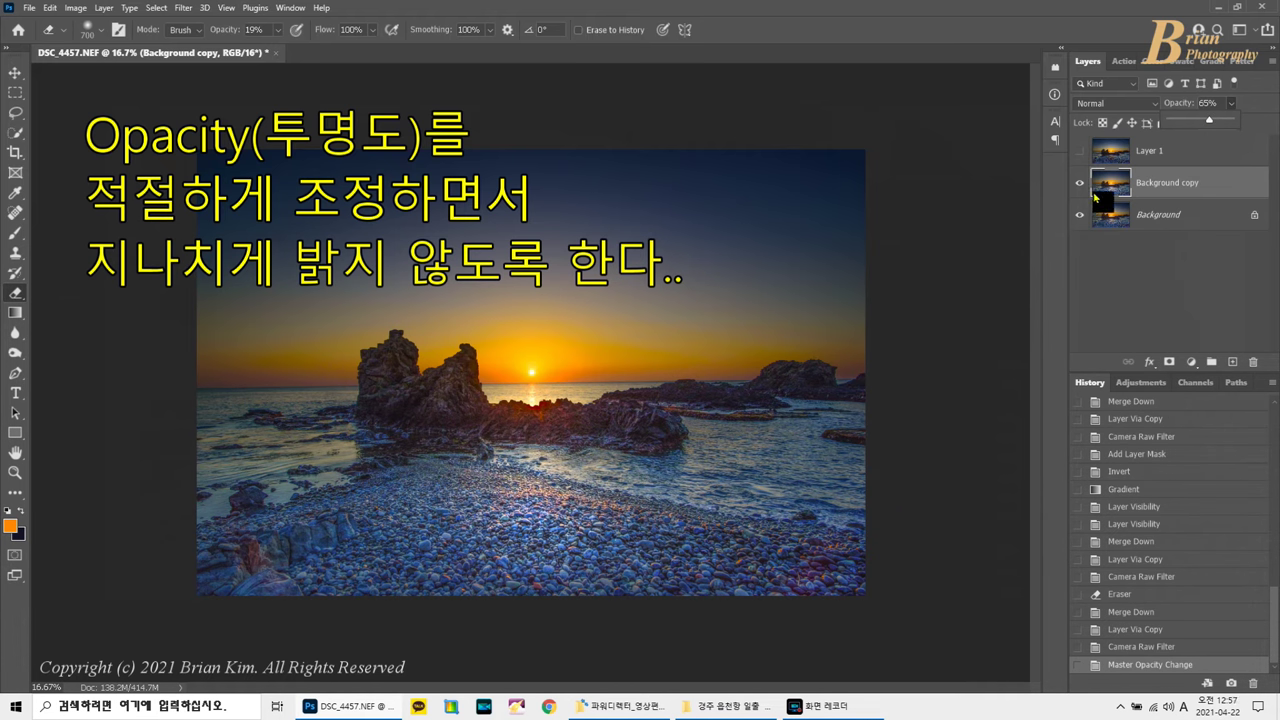
{"action": "key", "text": "ctrl+e"}
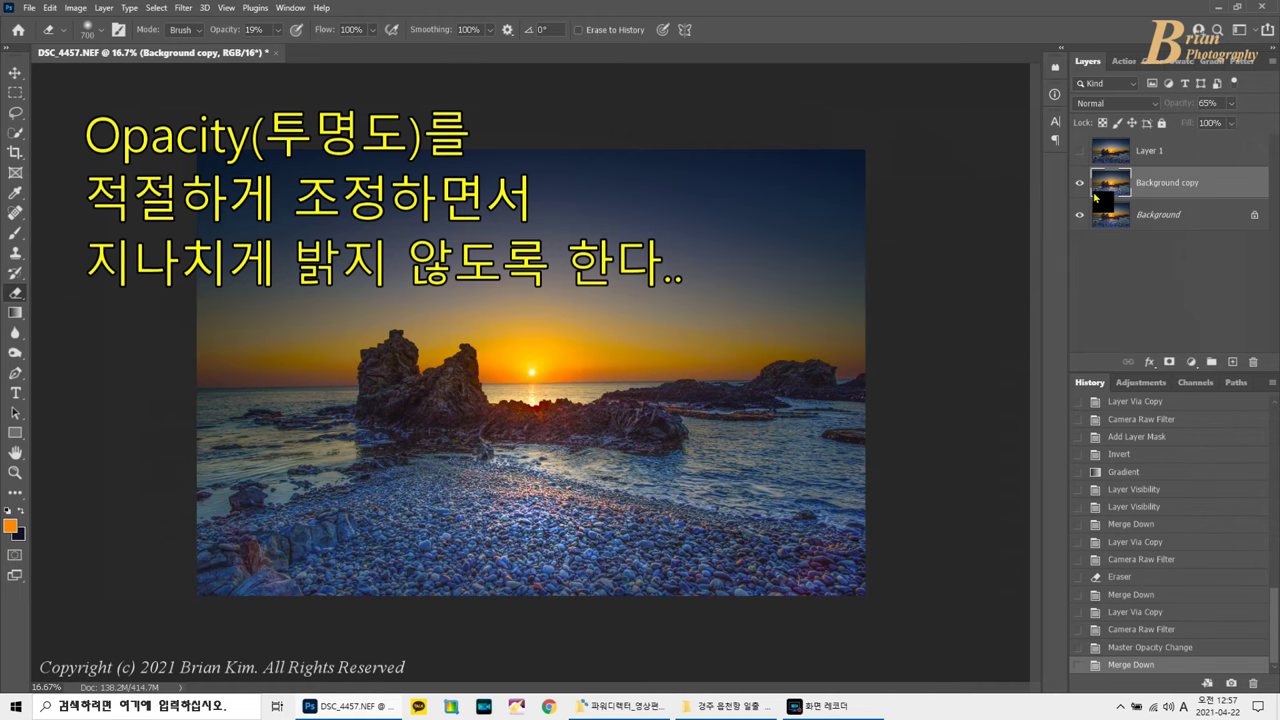
{"action": "left_click", "coordinate": [1080, 151]}
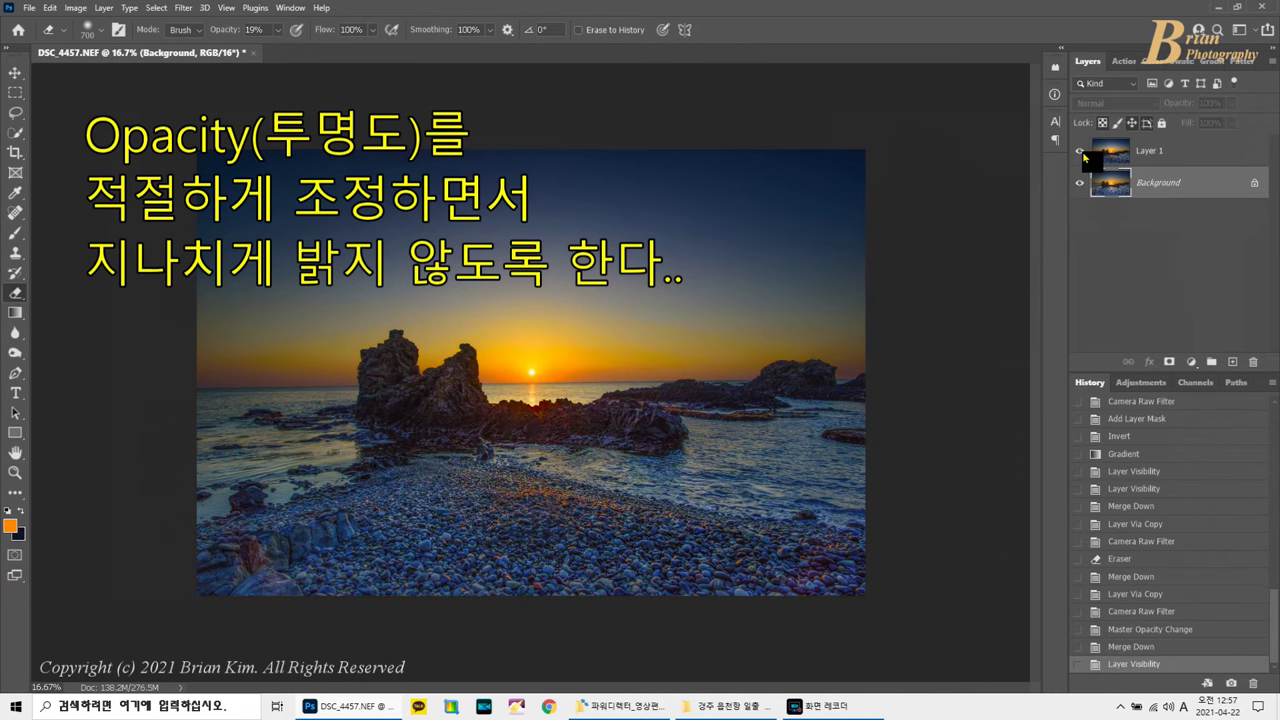
{"action": "left_click", "coordinate": [1080, 151]}
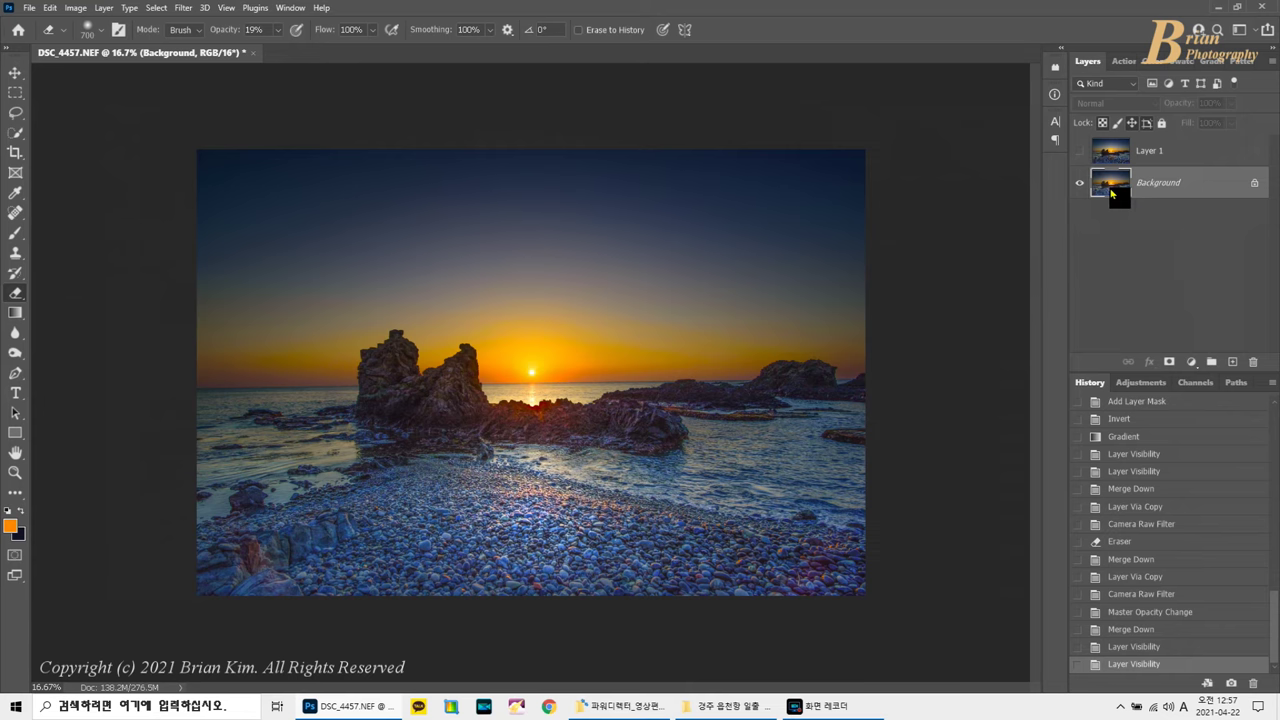
{"action": "key", "text": "ctrl+j"}
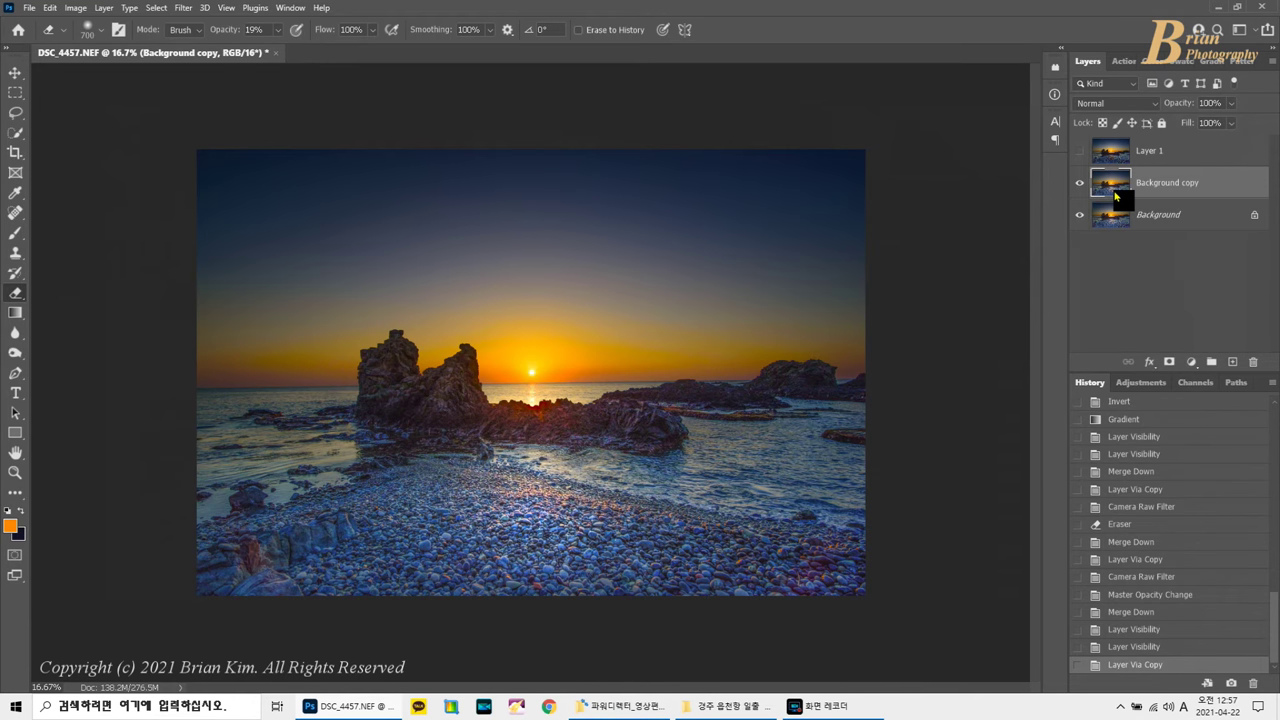
Apply Camera Raw to the new copy with Contrast -32 and Shadows +22.
{"action": "left_click", "coordinate": [183, 7]}
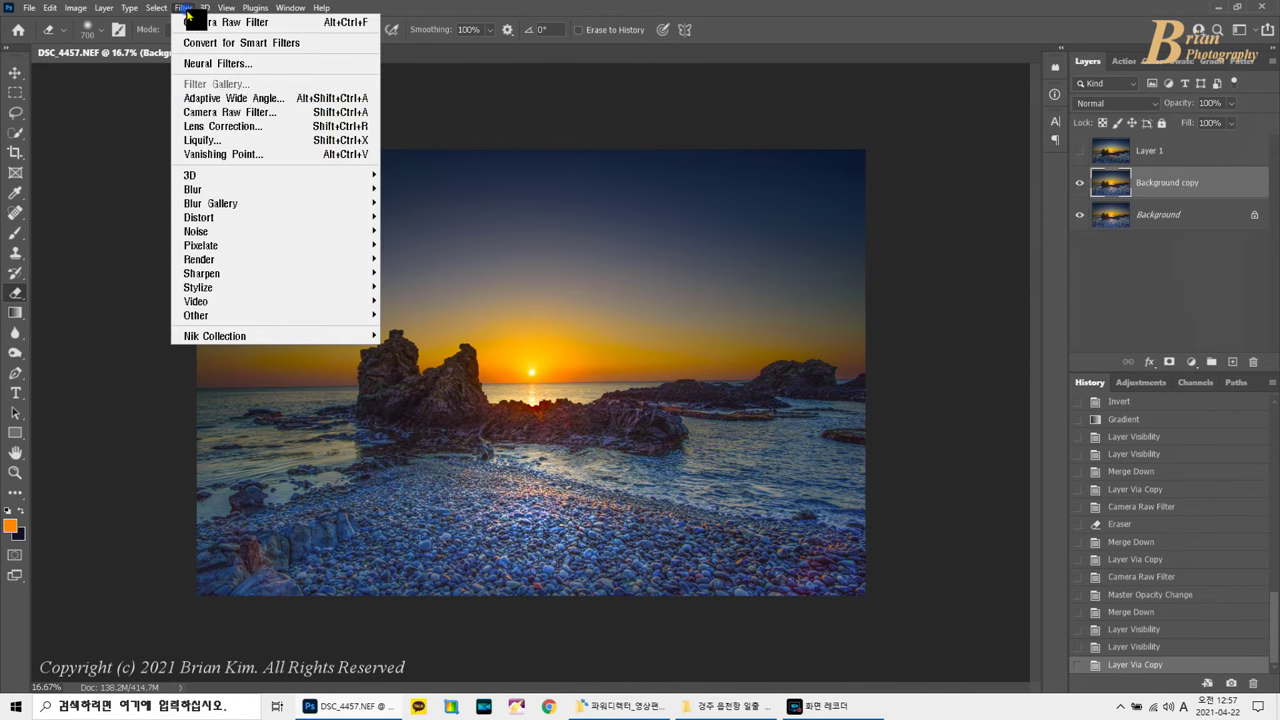
{"action": "left_click", "coordinate": [242, 116]}
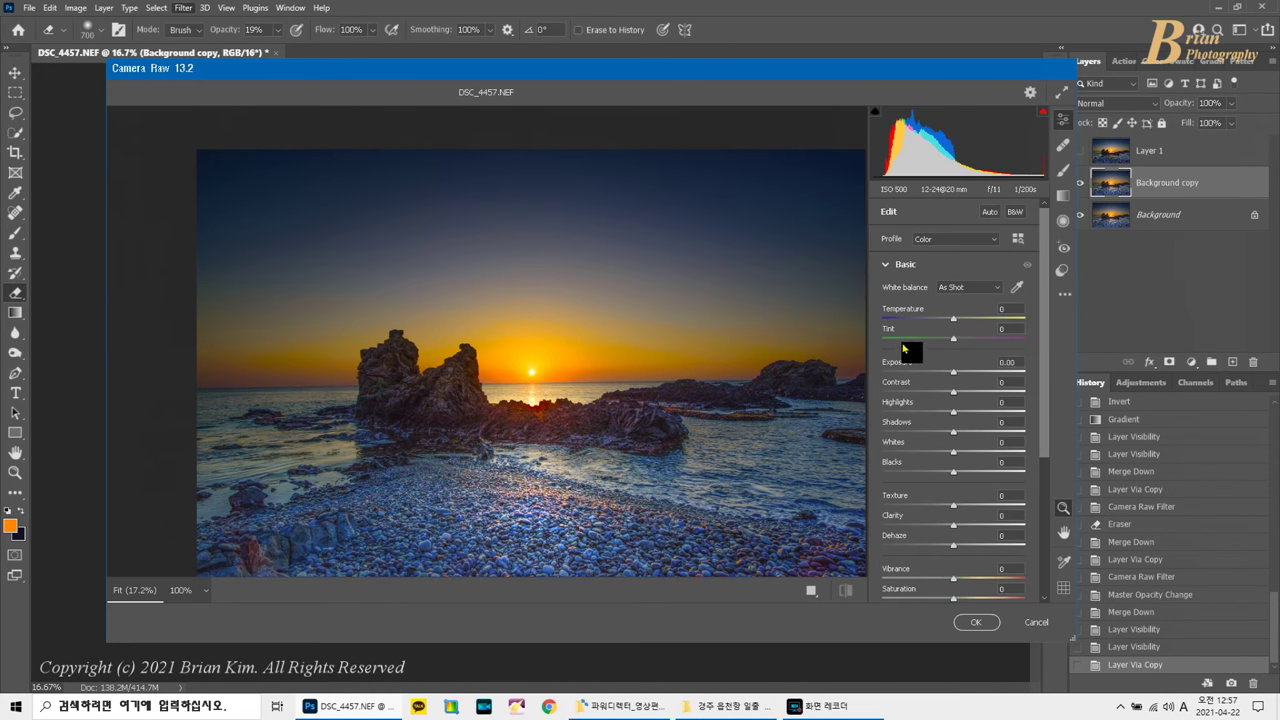
{"action": "mouse_move", "coordinate": [953, 392]}
{"action": "left_mouse_down"}
{"action": "mouse_move", "coordinate": [930, 397]}
{"action": "mouse_move", "coordinate": [971, 436]}
{"action": "left_mouse_up"}
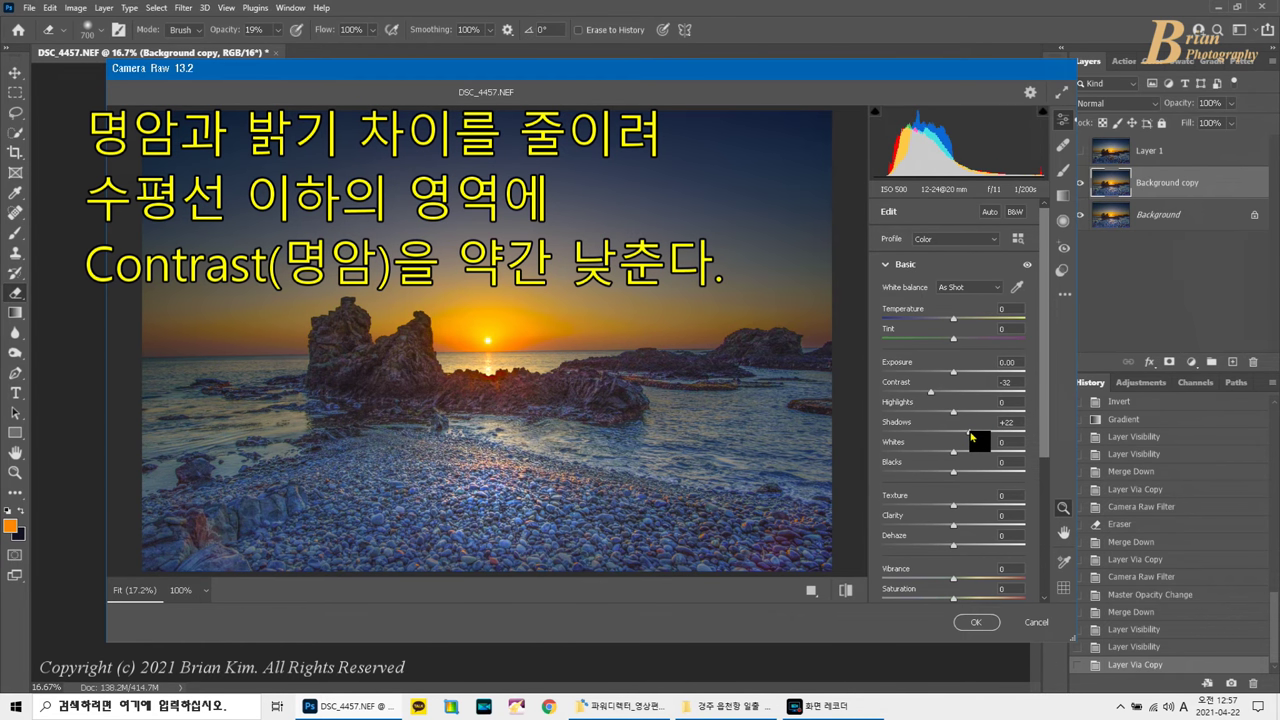
{"action": "left_click", "coordinate": [985, 622]}
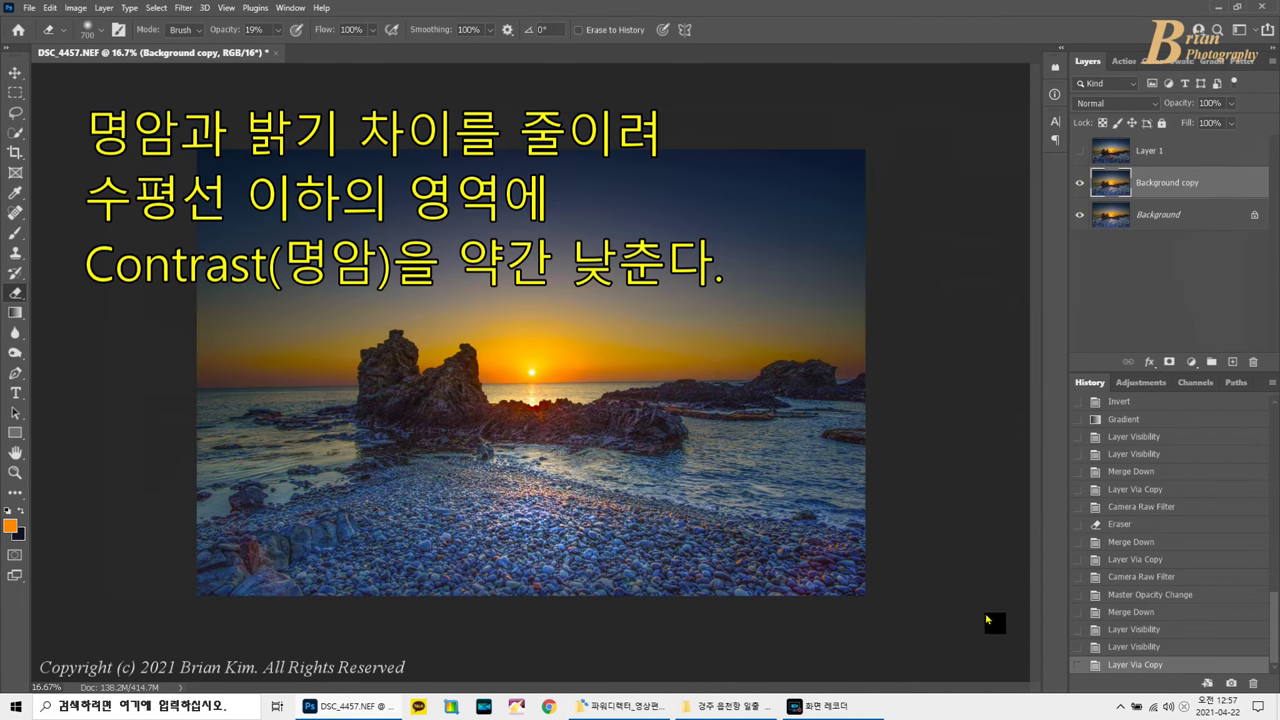
Add an inverted layer mask and drag a gradient revealing the adjustment from the horizon down.
{"action": "left_click", "coordinate": [1170, 362]}
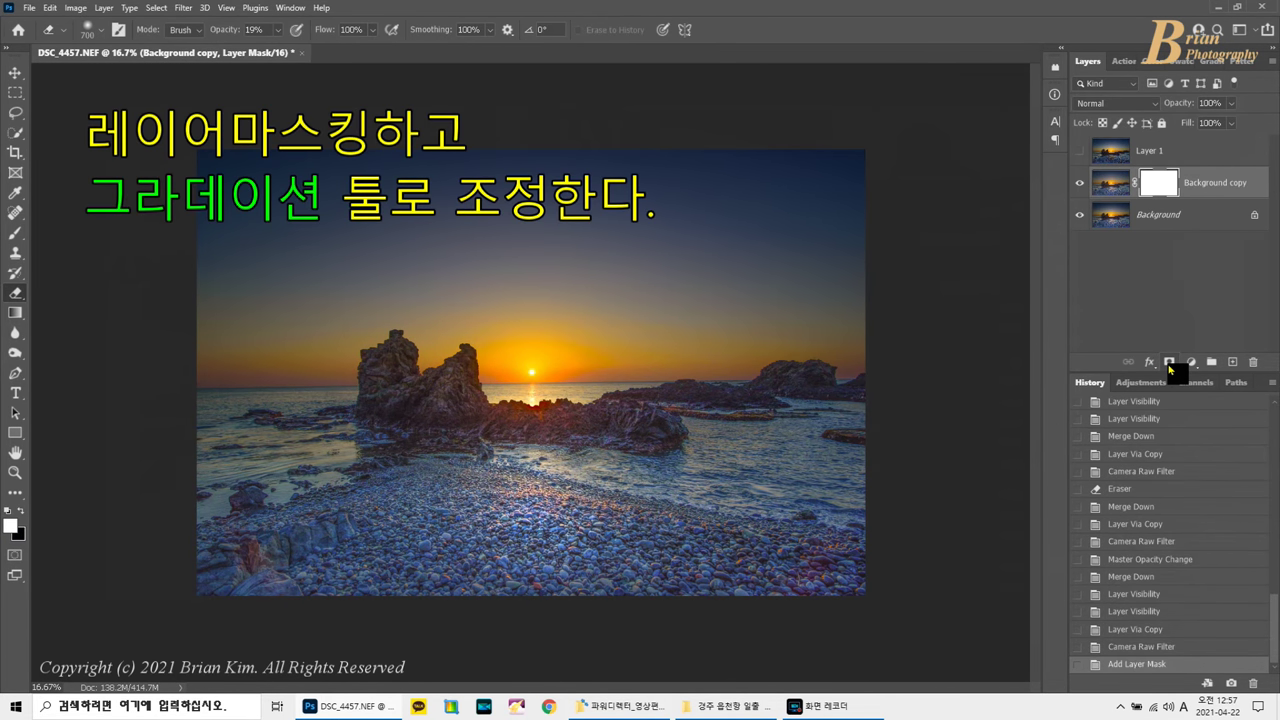
{"action": "key", "text": "ctrl+i"}
{"action": "left_click", "coordinate": [20, 314]}
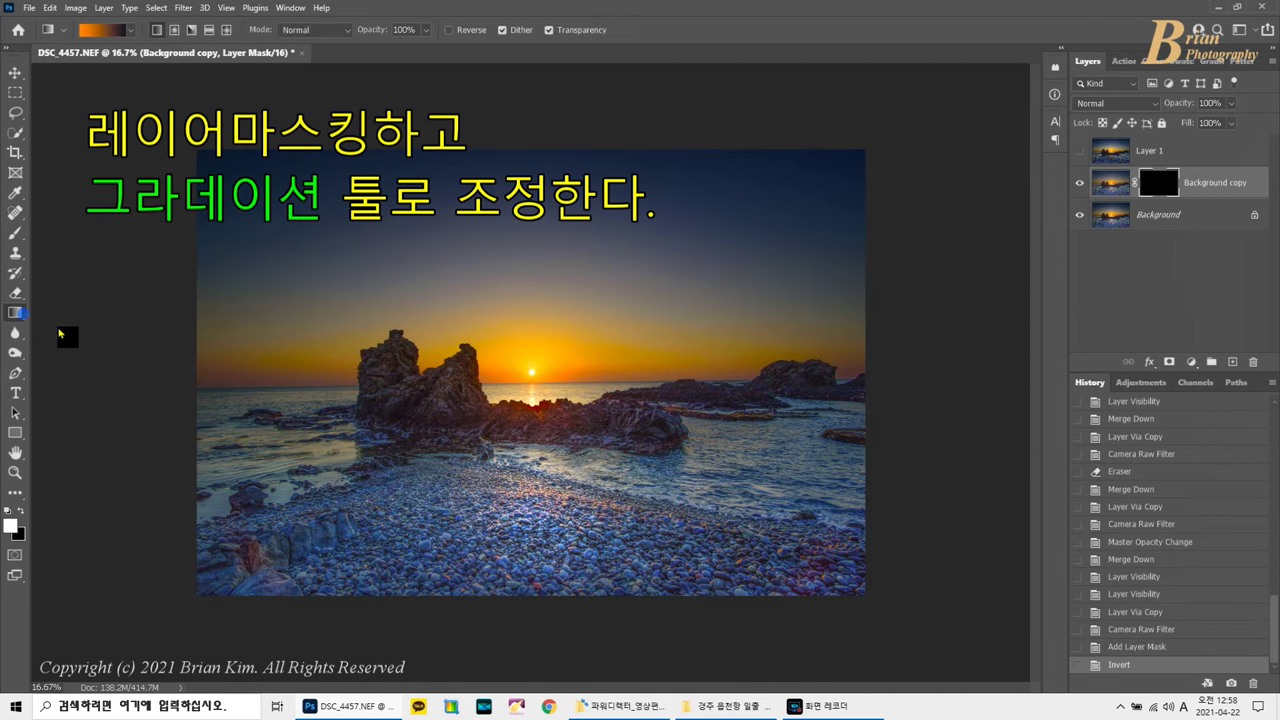
{"action": "left_click_drag", "start_coordinate": [528, 448], "coordinate": [529, 306]}
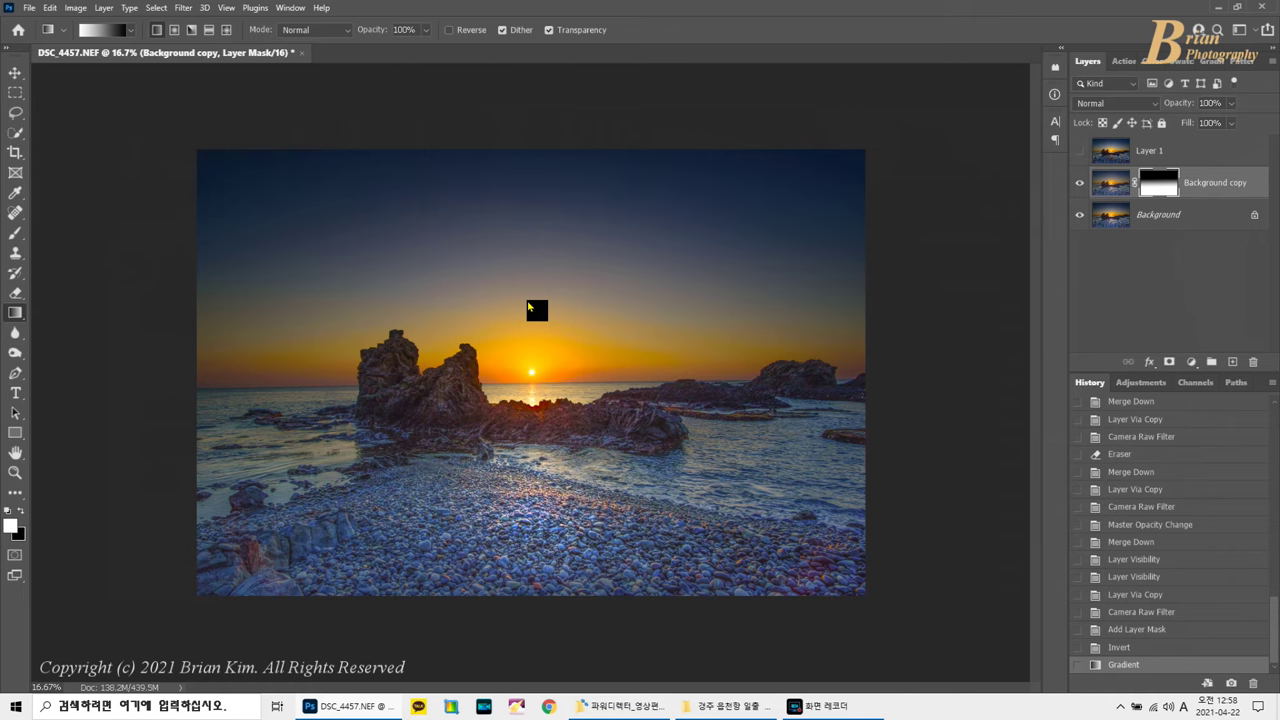
Erase the mask over the bottom pebbles at 100% opacity to restore their original contrast.
{"action": "left_click", "coordinate": [15, 292]}
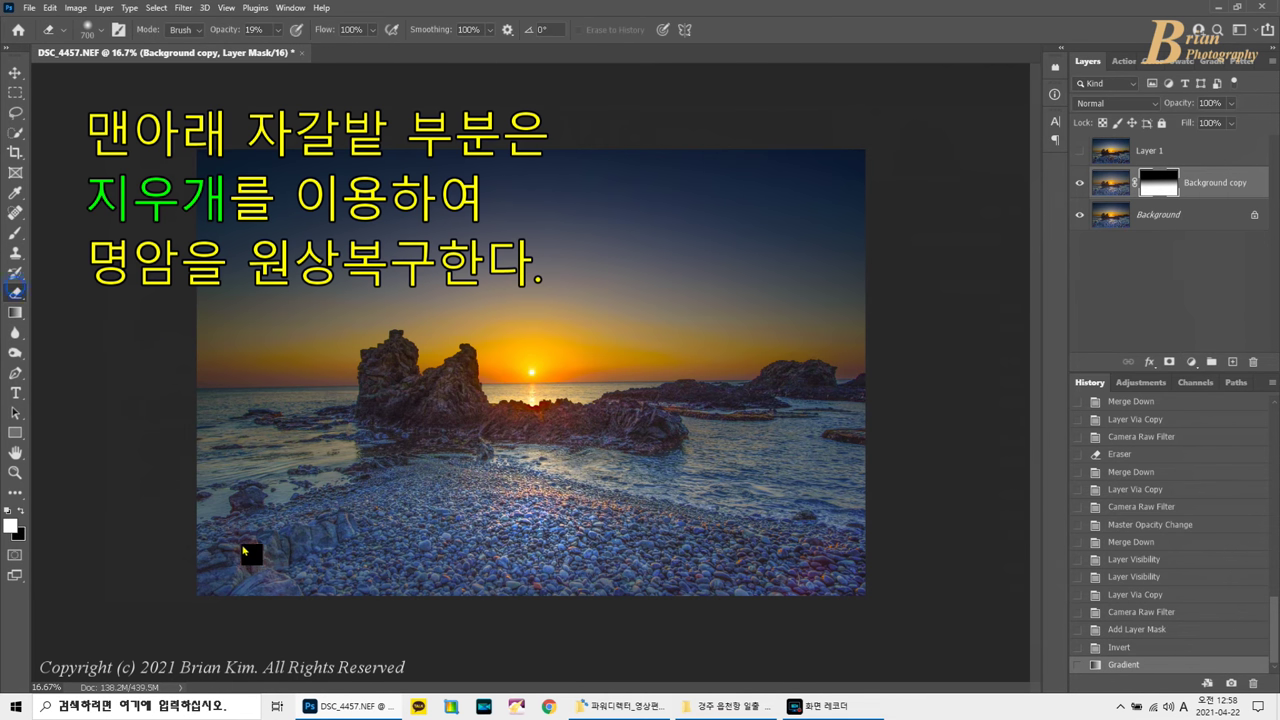
{"action": "left_click_drag", "start_coordinate": [693, 546], "coordinate": [541, 545]}
{"action": "left_click", "coordinate": [278, 30]}
{"action": "left_click_drag", "start_coordinate": [276, 46], "coordinate": [325, 46]}
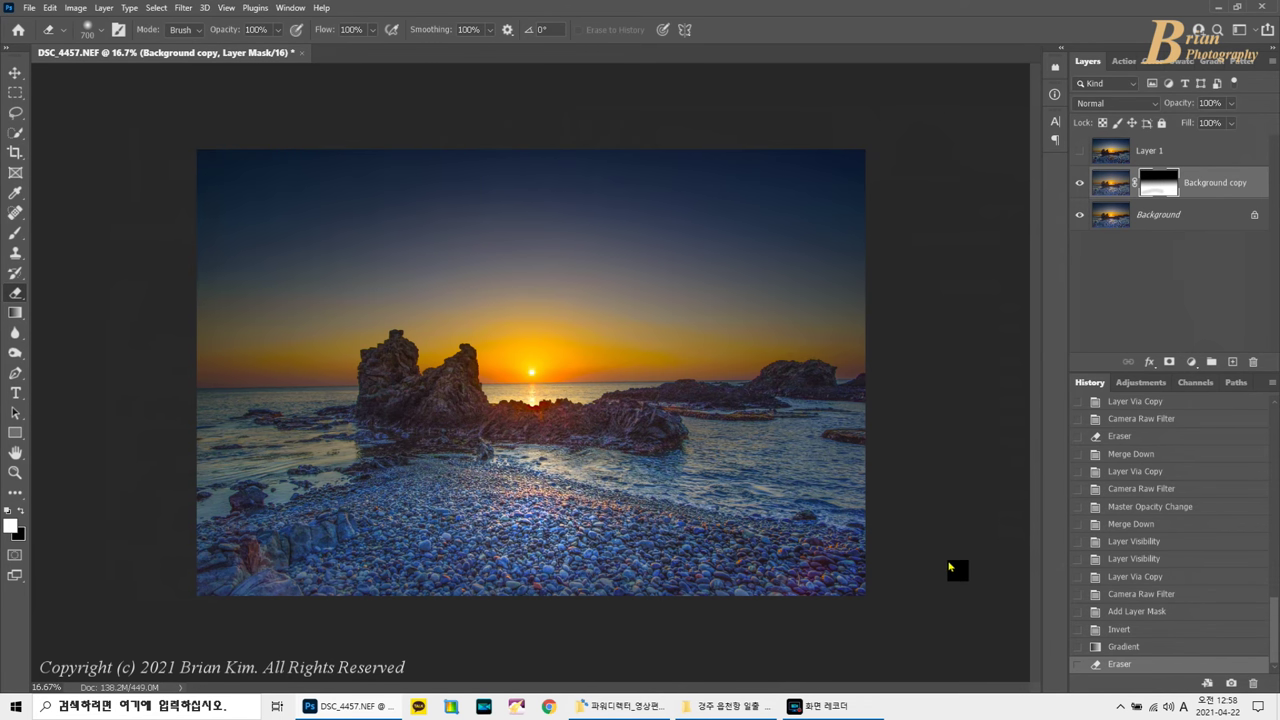
{"action": "left_click_drag", "start_coordinate": [982, 500], "coordinate": [664, 385]}
{"action": "left_click_drag", "start_coordinate": [144, 618], "coordinate": [601, 471]}
{"action": "left_click", "coordinate": [1080, 184]}
{"action": "left_click", "coordinate": [1080, 184]}
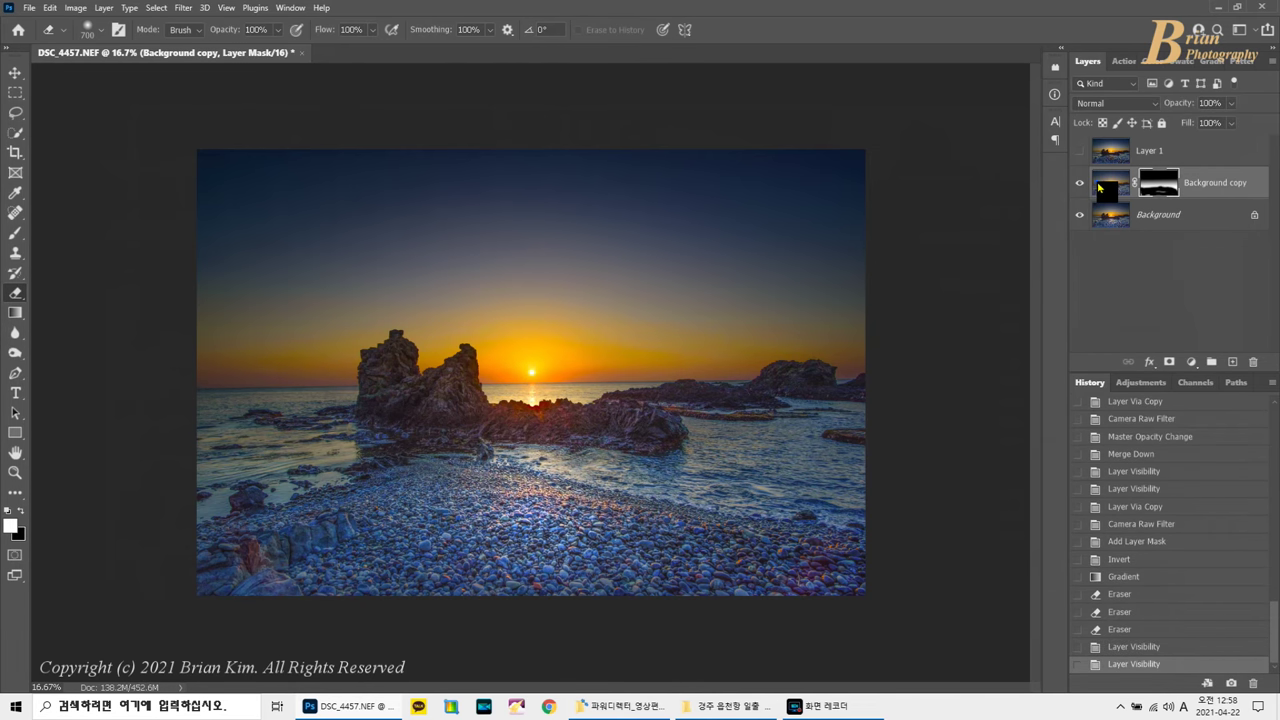
Merge the masked copy into Background, leaving Layer 1 hidden.
{"action": "left_click", "coordinate": [1100, 187]}
{"action": "key", "text": "ctrl+e"}
{"action": "left_click", "coordinate": [1080, 150]}
{"action": "left_click", "coordinate": [1080, 151]}
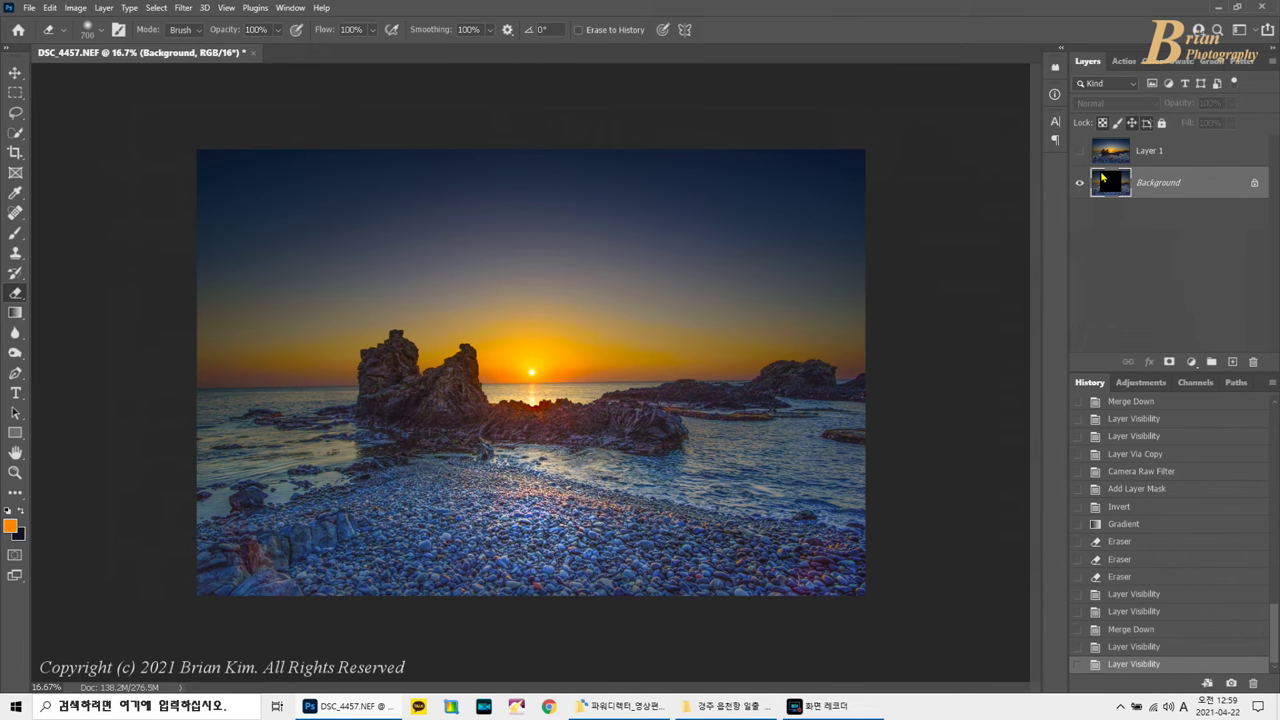
Duplicate Background and apply Camera Raw noise reduction of 40 to the copy.
{"action": "key", "text": "ctrl+j"}
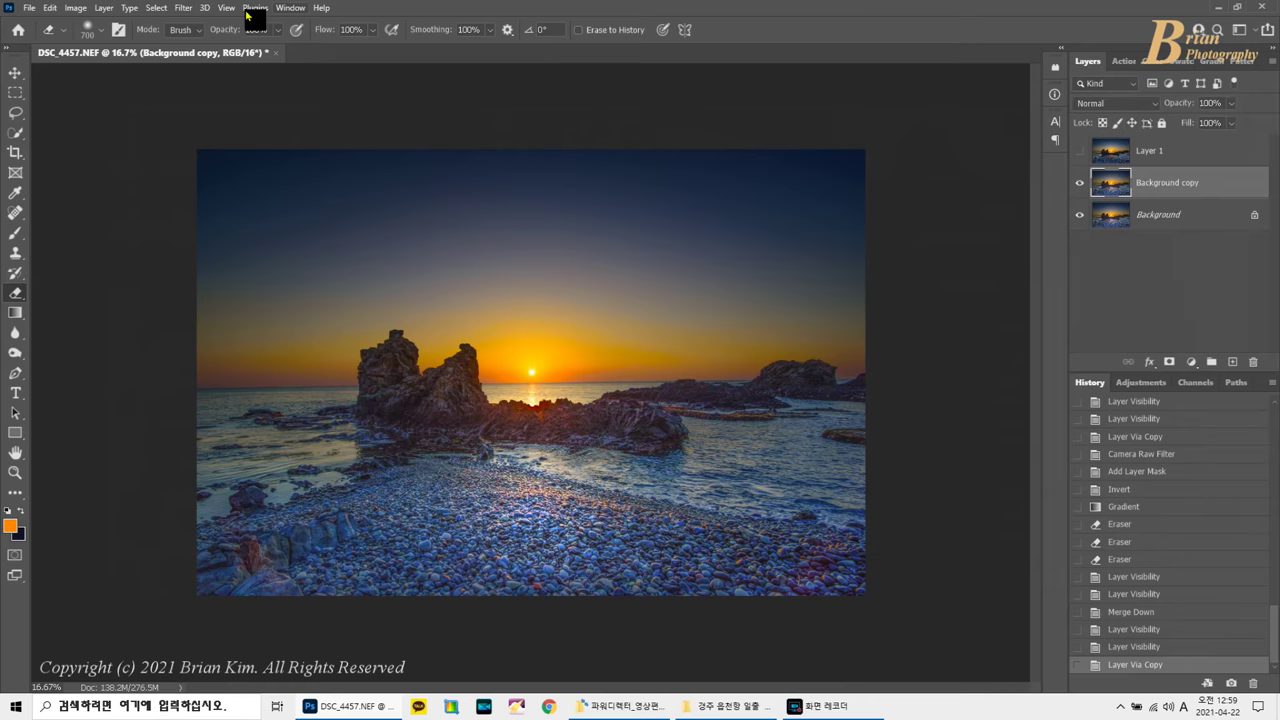
{"action": "left_click", "coordinate": [184, 8]}
{"action": "left_click", "coordinate": [240, 114]}
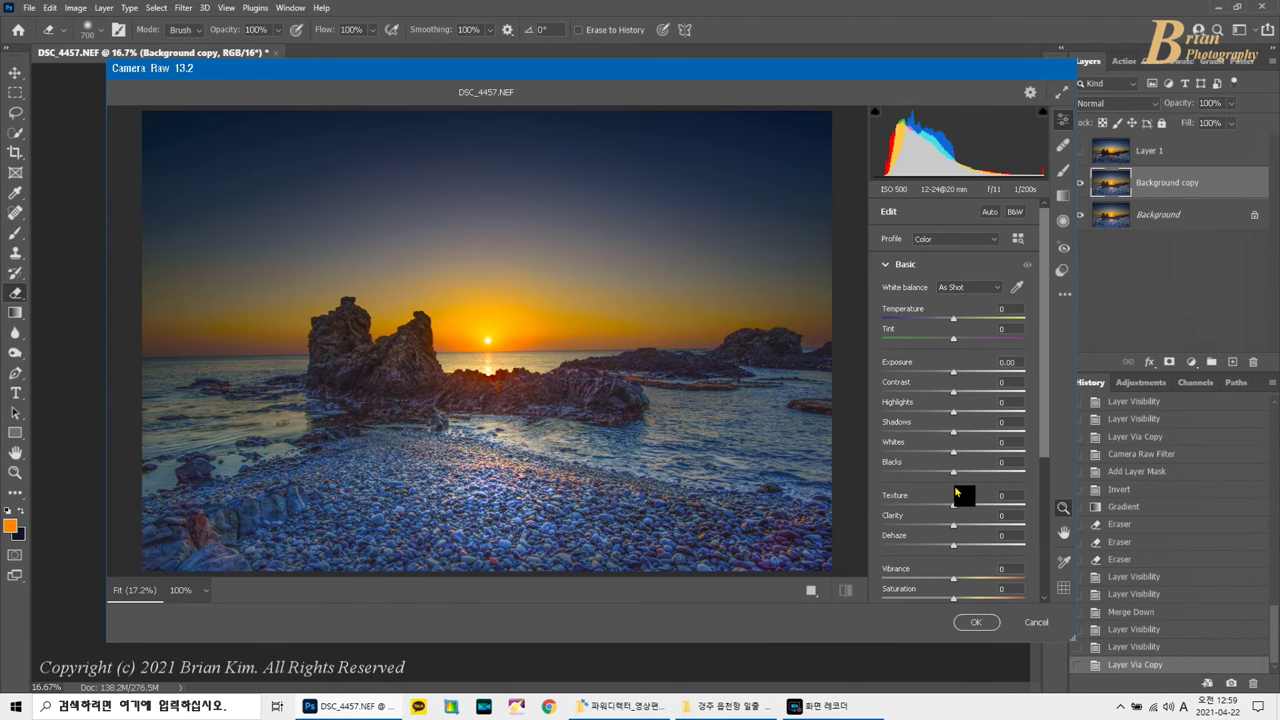
{"action": "scroll", "coordinate": [955, 490], "scroll_direction": "down", "scroll_amount": 2}
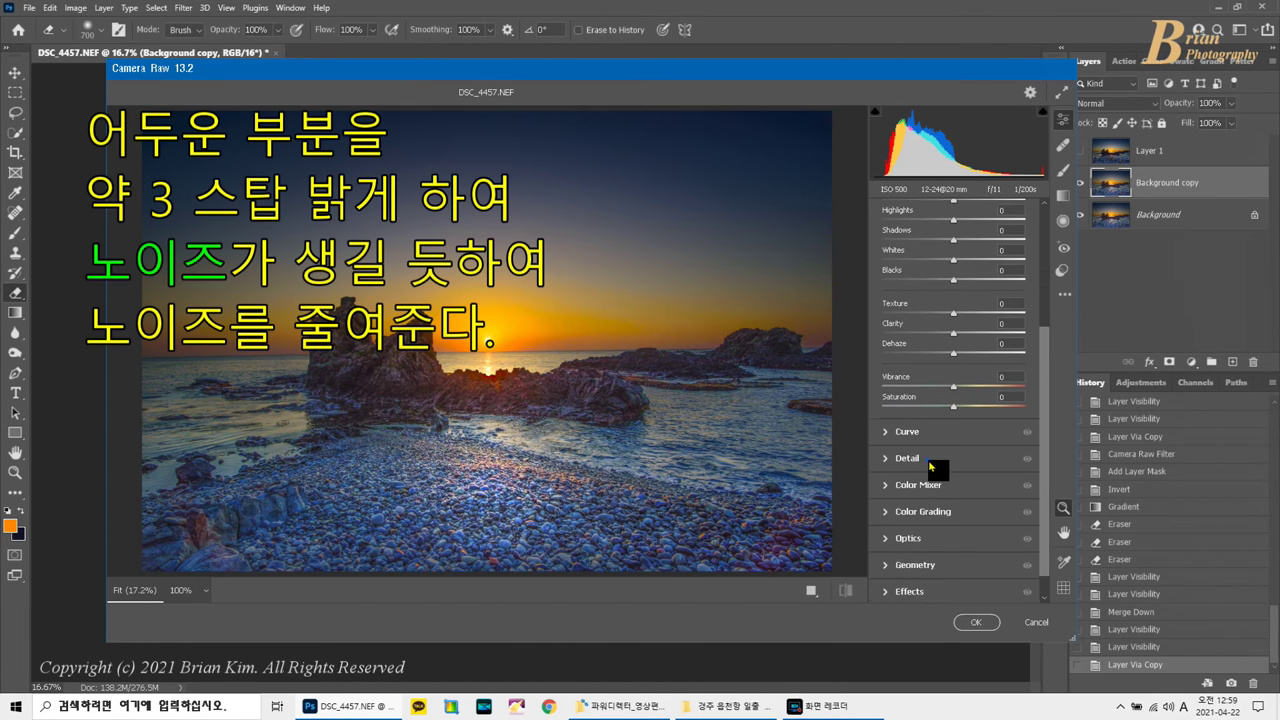
{"action": "left_click", "coordinate": [940, 479]}
{"action": "left_click", "coordinate": [950, 438]}
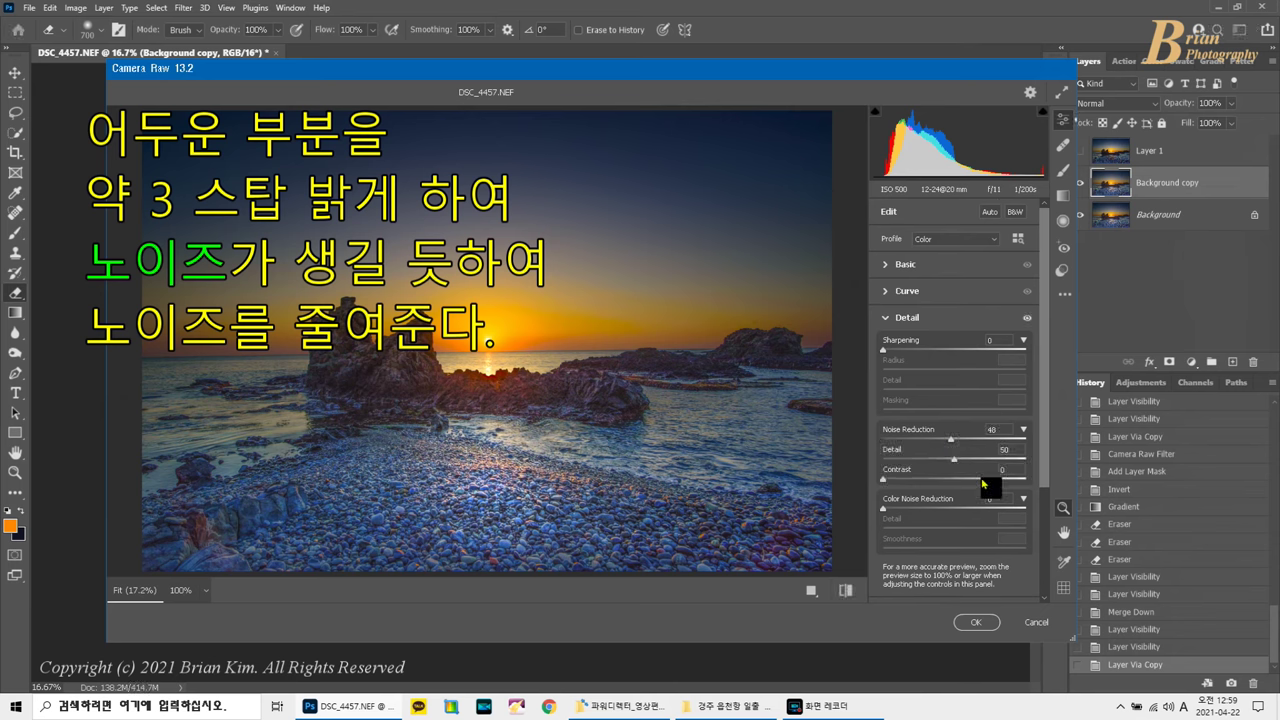
{"action": "left_click", "coordinate": [976, 622]}
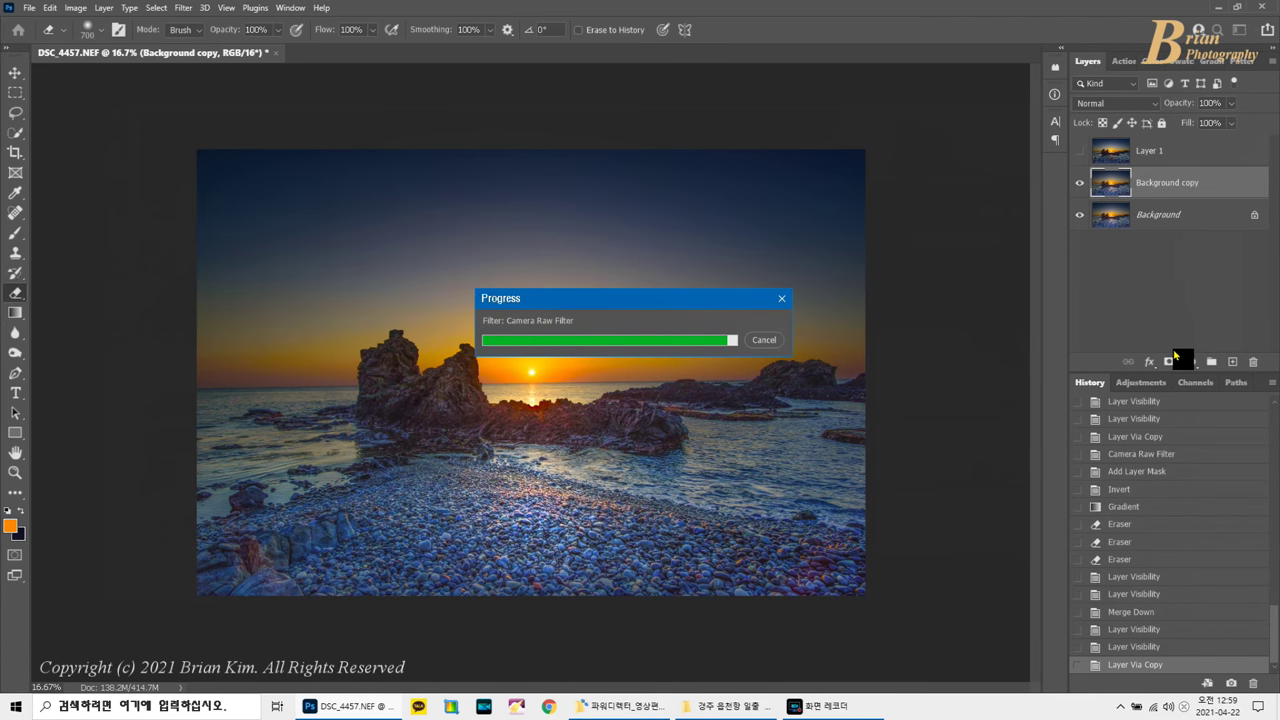
Mask the noise-reduced copy with an inverted gradient so it fades into the lower foreground.
{"action": "left_click", "coordinate": [1168, 362]}
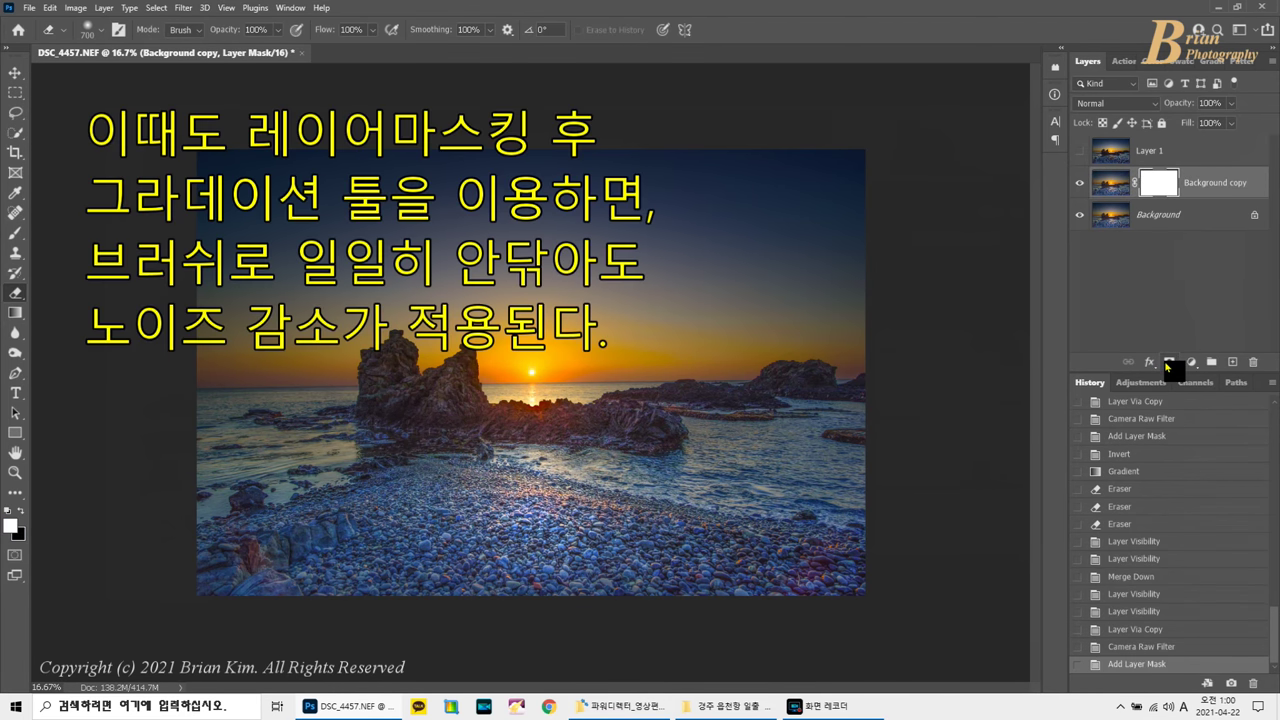
{"action": "key", "text": "ctrl+i"}
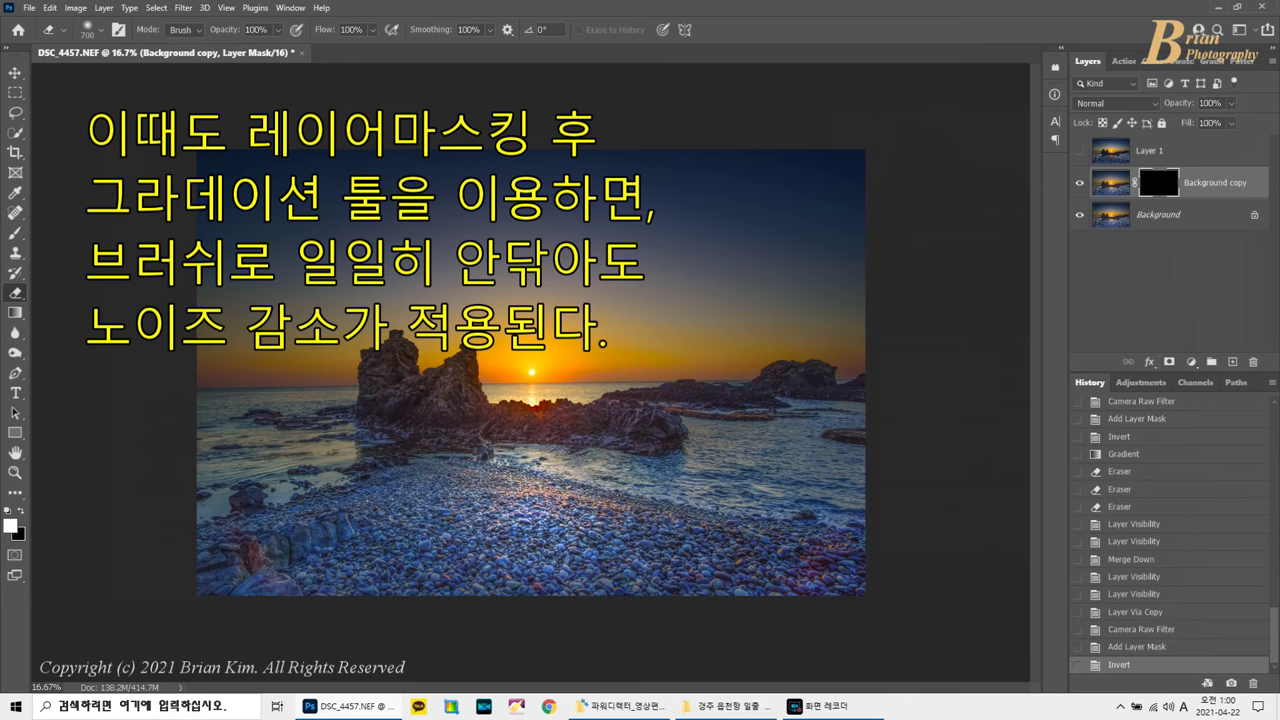
{"action": "left_click", "coordinate": [15, 314]}
{"action": "left_click_drag", "start_coordinate": [522, 230], "coordinate": [537, 490]}
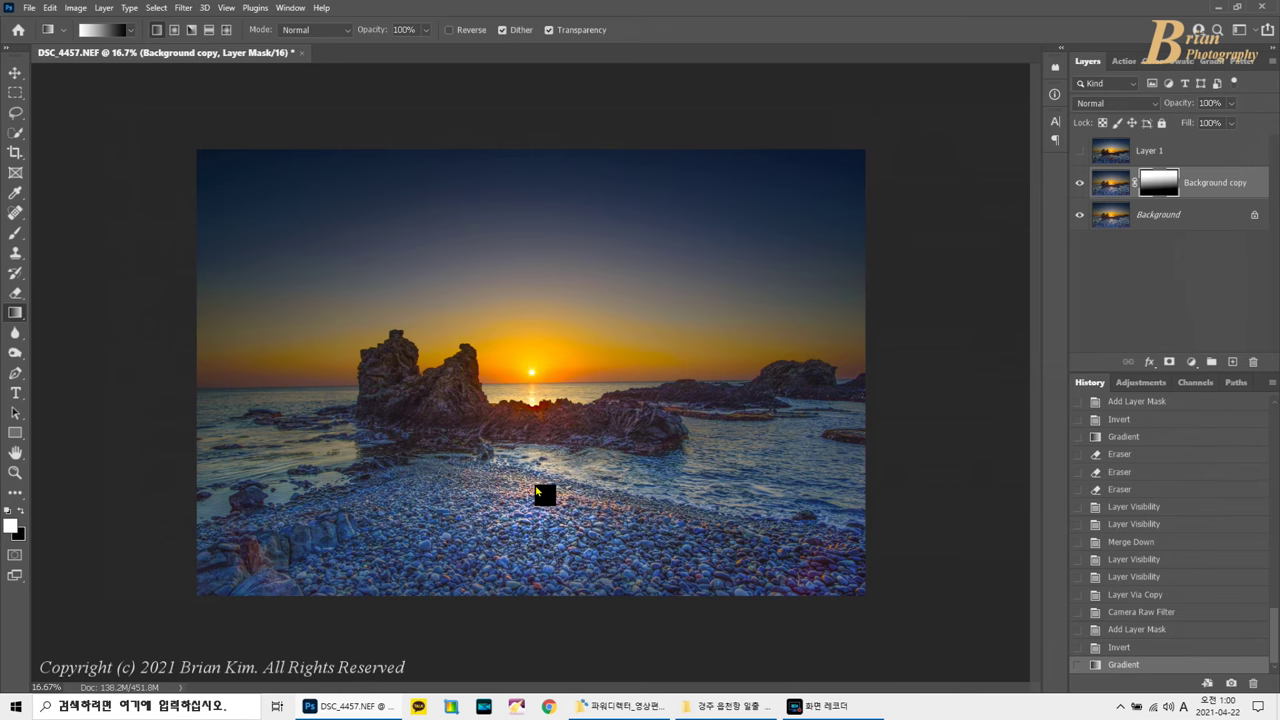
Merge the masked copy into Background and toggle Layer 1 to compare before and after.
{"action": "key", "text": "ctrl+e"}
{"action": "left_click", "coordinate": [1079, 151]}
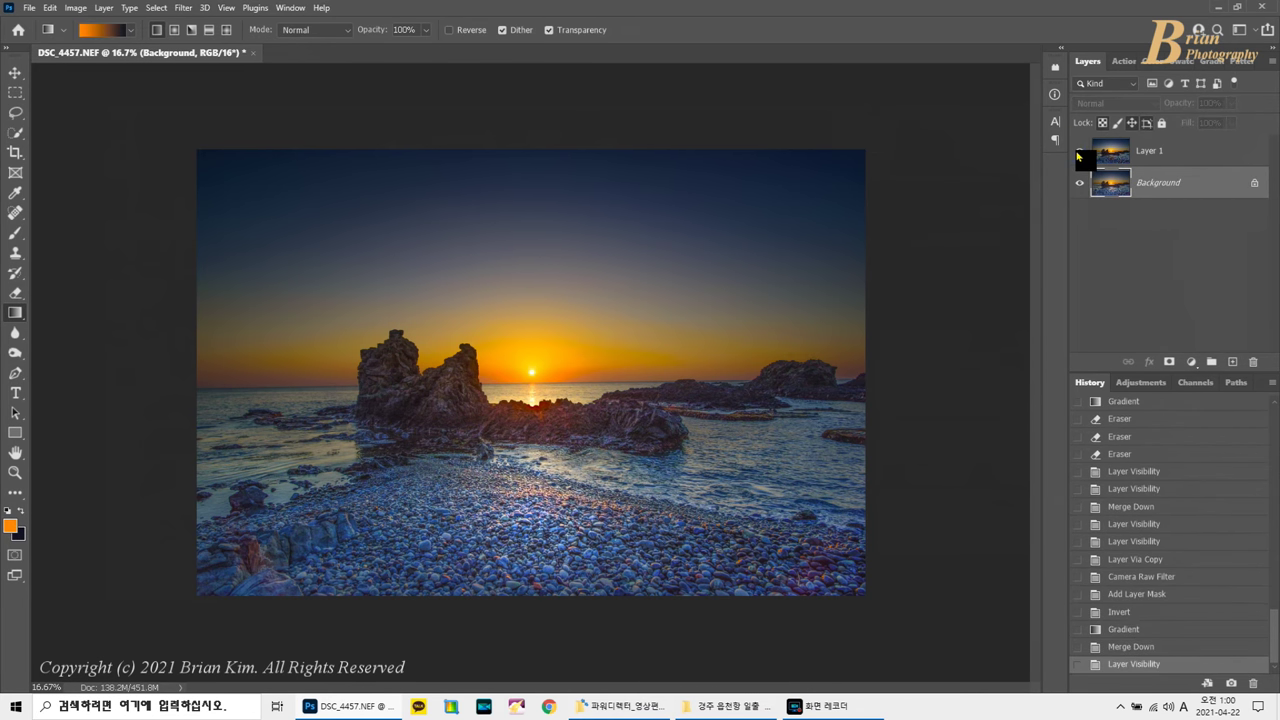
{"action": "left_click", "coordinate": [1079, 153]}
{"action": "left_click", "coordinate": [1079, 153]}
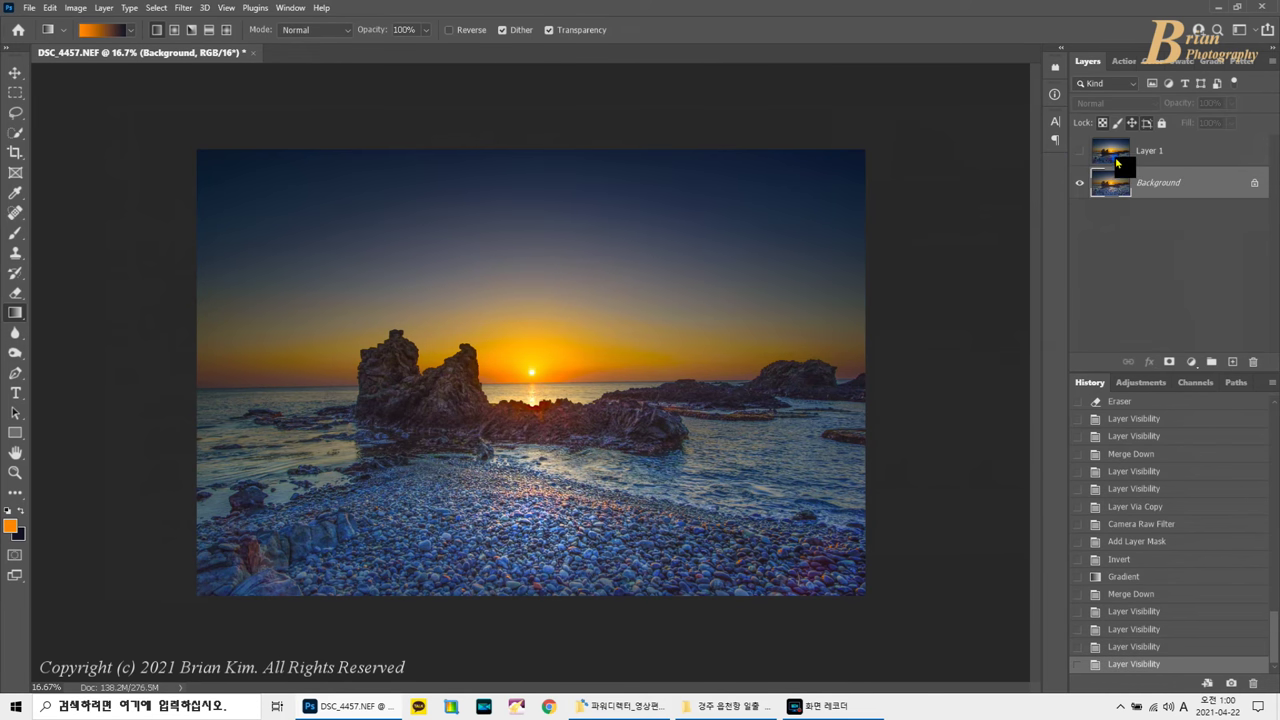
{"action": "left_click", "coordinate": [1117, 163]}
{"action": "left_click", "coordinate": [1112, 190]}
Duplicate Background and shift the copy's midtones toward blue with Color Balance.
{"action": "key", "text": "ctrl+j"}
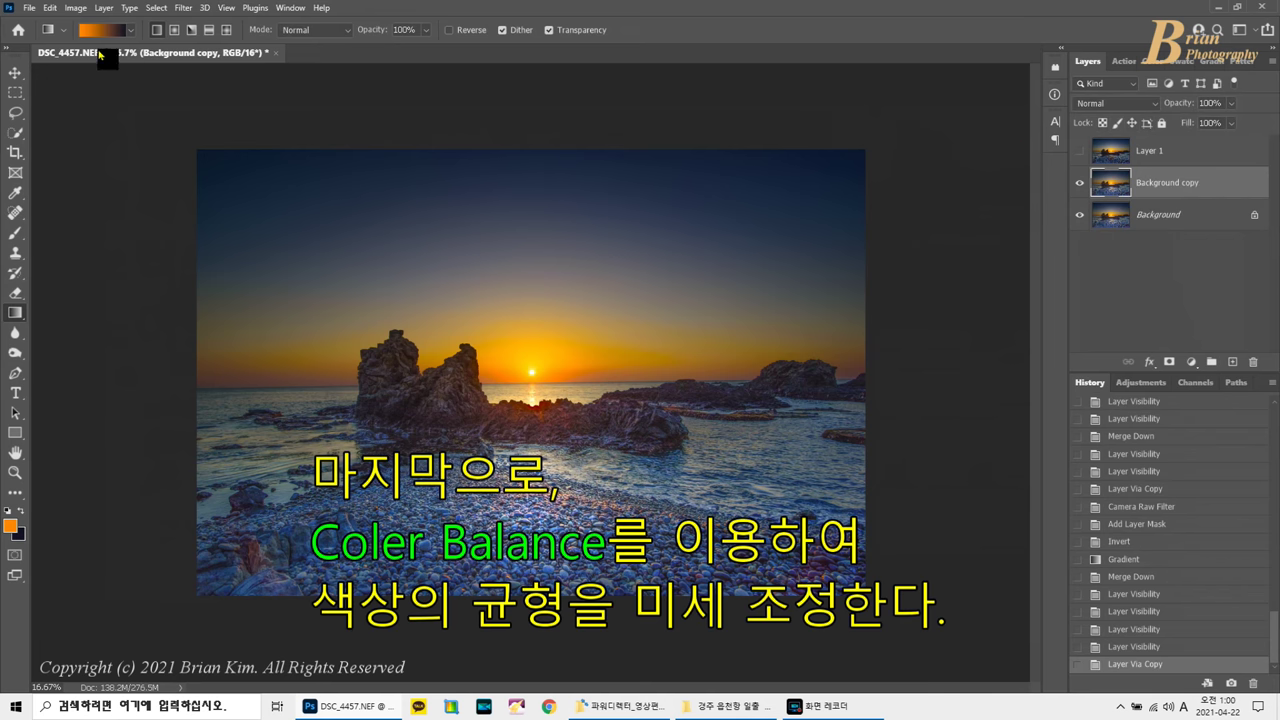
{"action": "left_click", "coordinate": [75, 8]}
{"action": "left_click", "coordinate": [276, 122]}
{"action": "left_click_drag", "start_coordinate": [879, 185], "coordinate": [889, 185]}
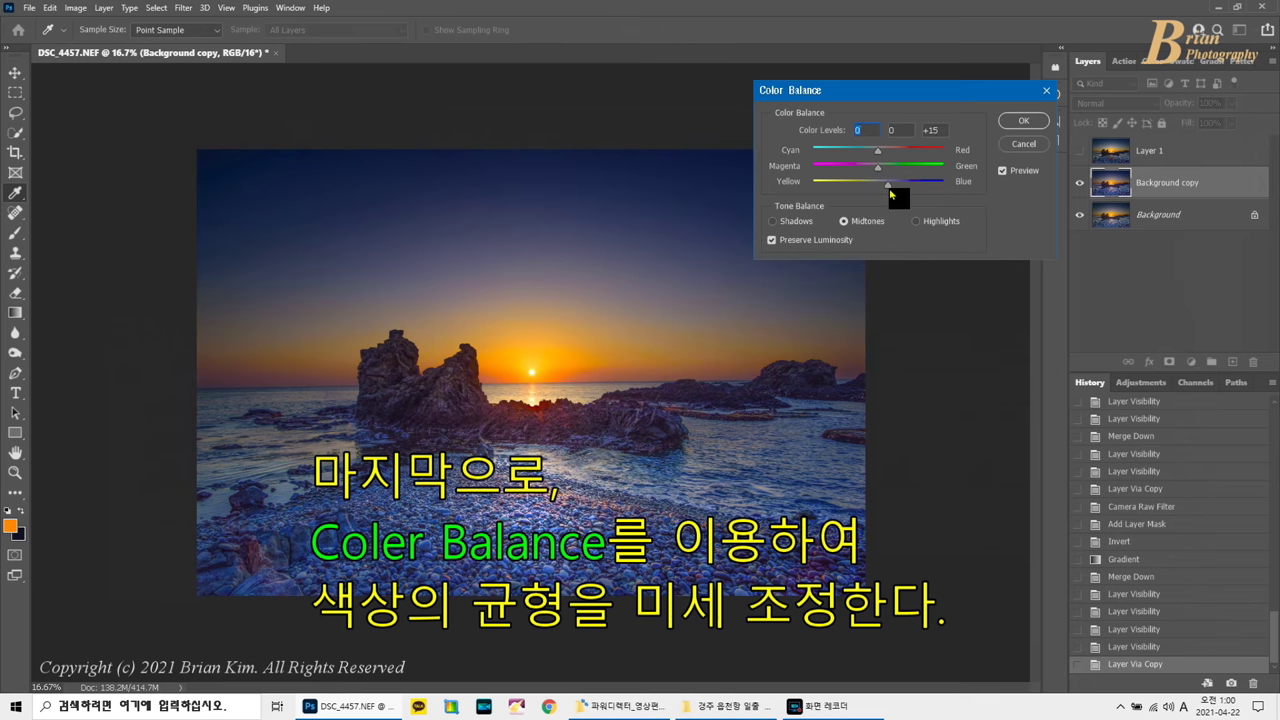
{"action": "left_click_drag", "start_coordinate": [890, 193], "coordinate": [895, 190]}
Push the shadows toward blue and the highlights to +7, apply, then toggle the copy to compare.
{"action": "left_click", "coordinate": [797, 221]}
{"action": "mouse_move", "coordinate": [866, 187]}
{"action": "left_mouse_down"}
{"action": "mouse_move", "coordinate": [897, 186]}
{"action": "mouse_move", "coordinate": [880, 189]}
{"action": "left_mouse_up"}
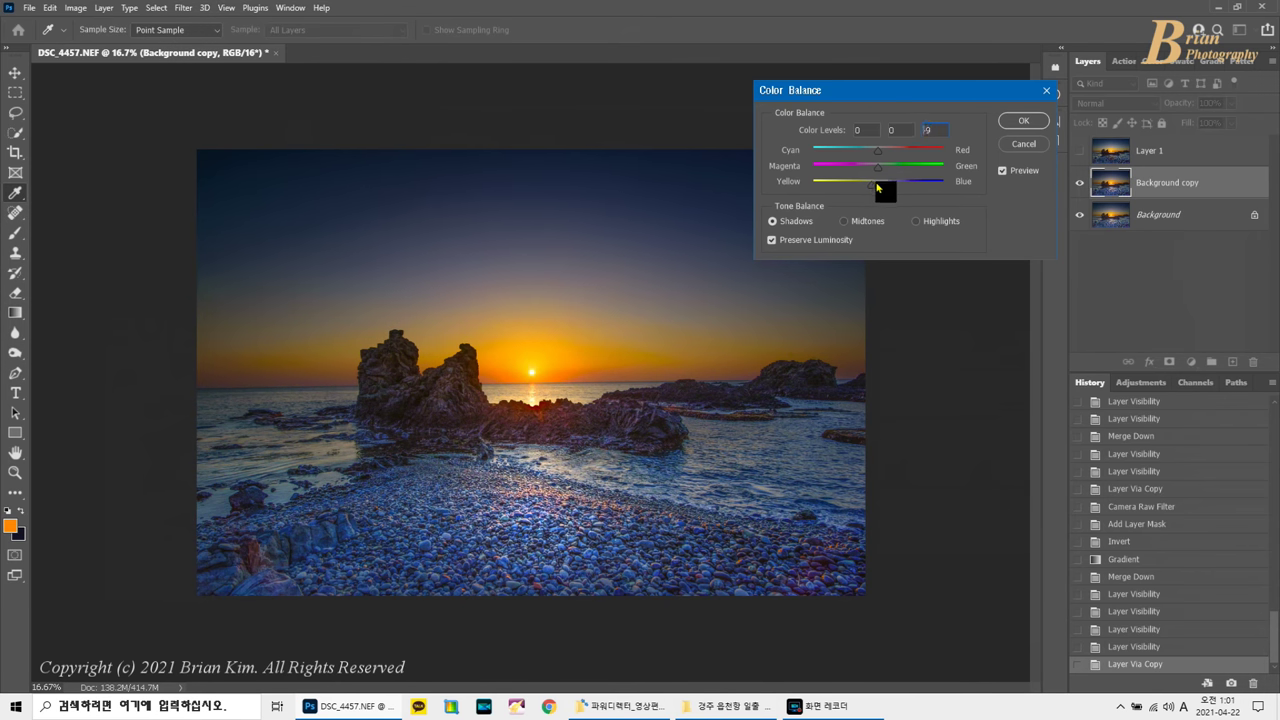
{"action": "left_click_drag", "start_coordinate": [948, 130], "coordinate": [903, 131]}
{"action": "left_click", "coordinate": [915, 221]}
{"action": "left_click_drag", "start_coordinate": [878, 187], "coordinate": [890, 189]}
{"action": "left_click", "coordinate": [1022, 121]}
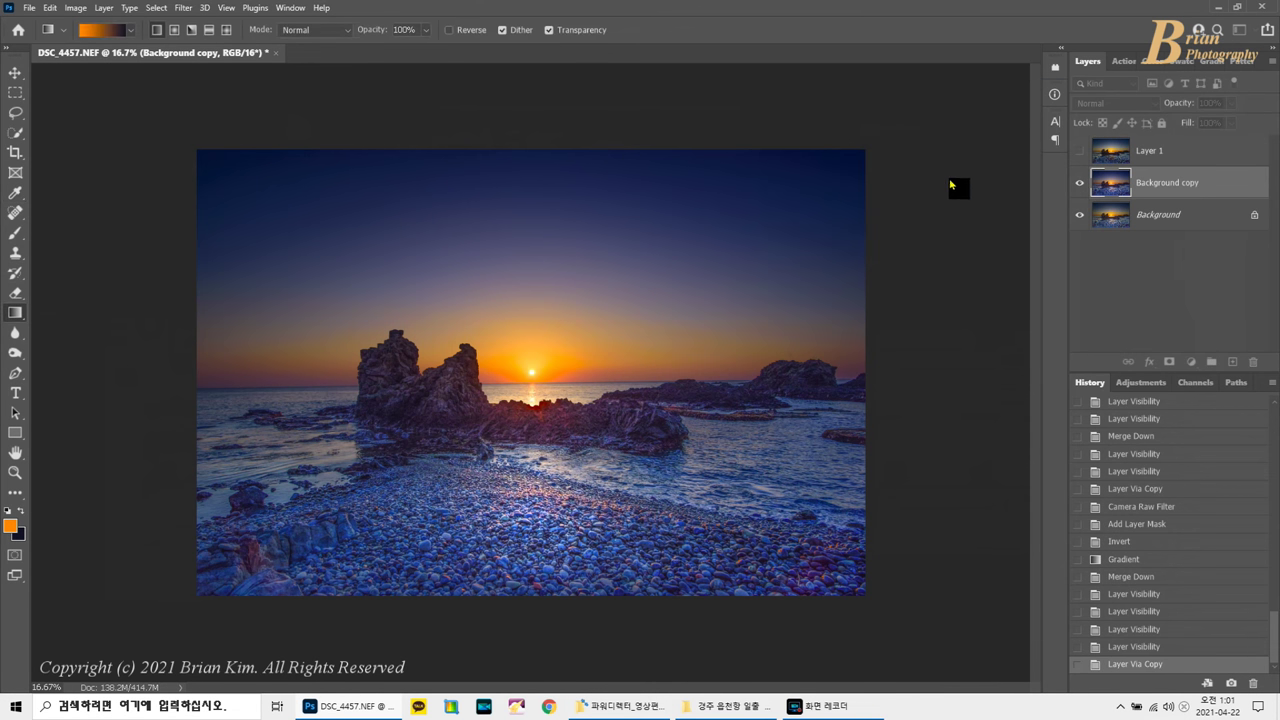
{"action": "left_click", "coordinate": [1080, 185]}
{"action": "left_click", "coordinate": [1081, 185]}
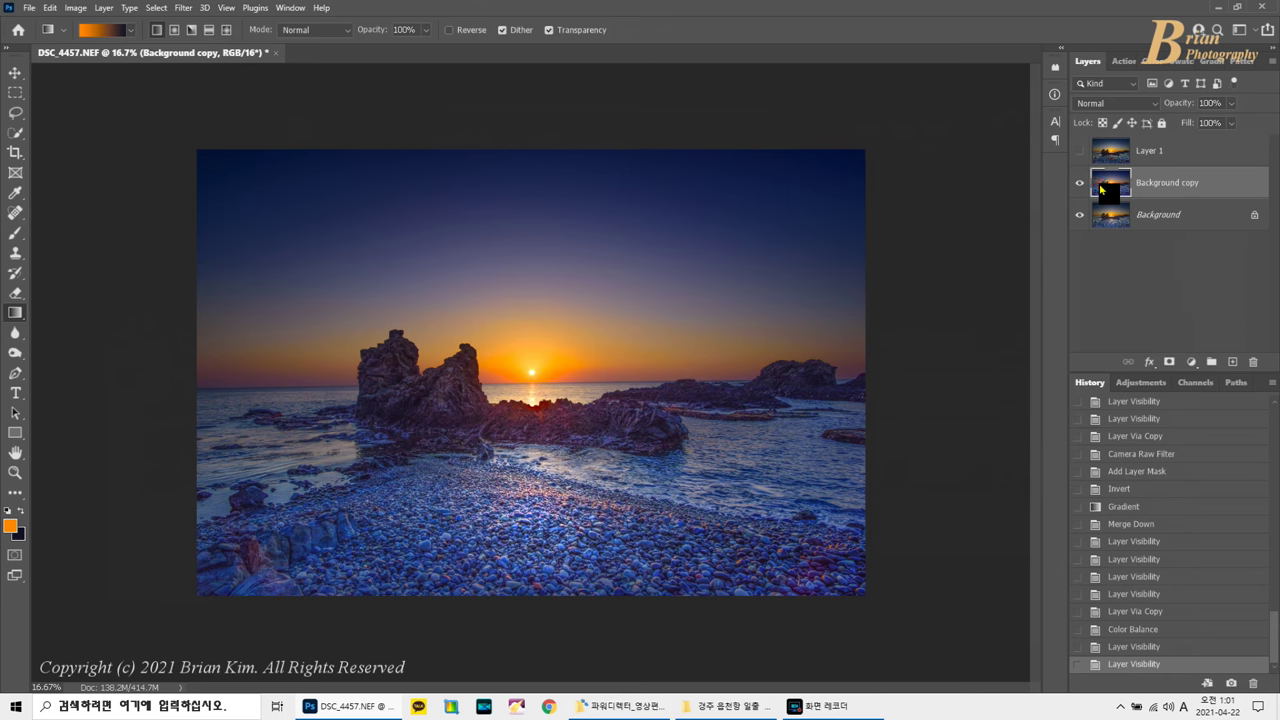
Merge the colour-balanced copy into Background and delete Layer 1.
{"action": "key", "text": "ctrl+e"}
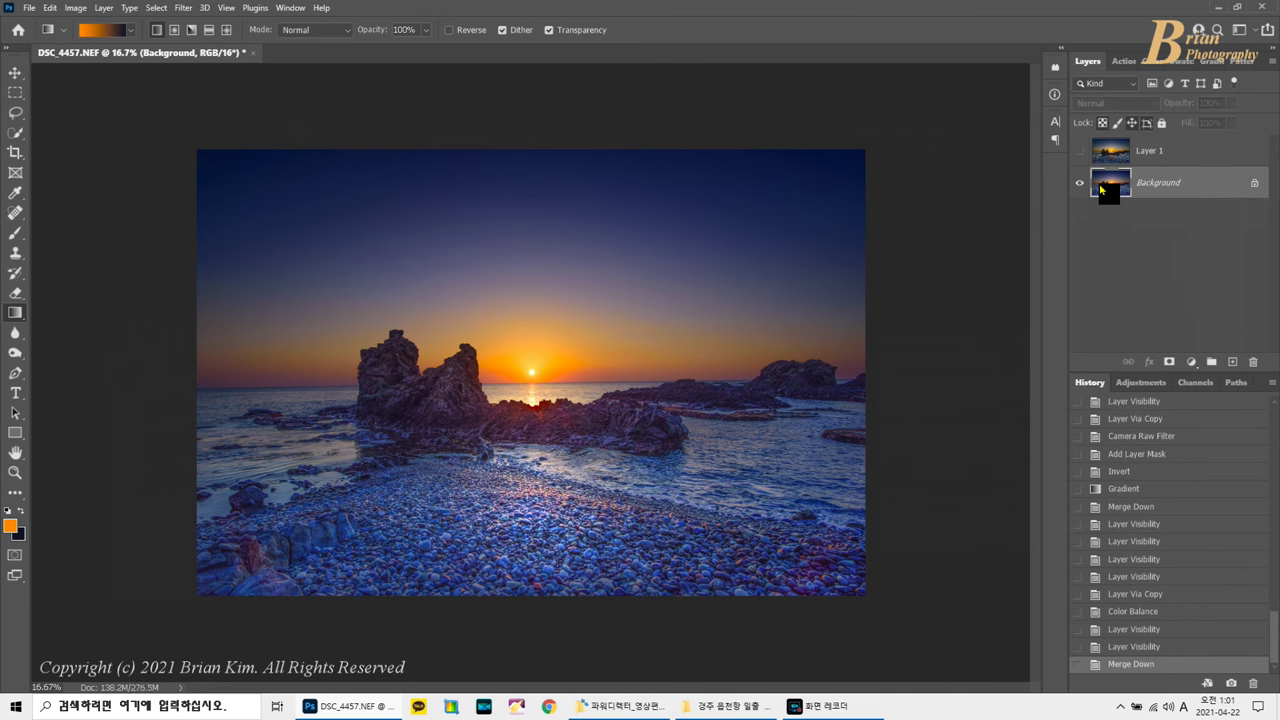
{"action": "left_click", "coordinate": [1080, 151]}
{"action": "left_click", "coordinate": [1080, 151]}
{"action": "left_click", "coordinate": [1122, 158]}
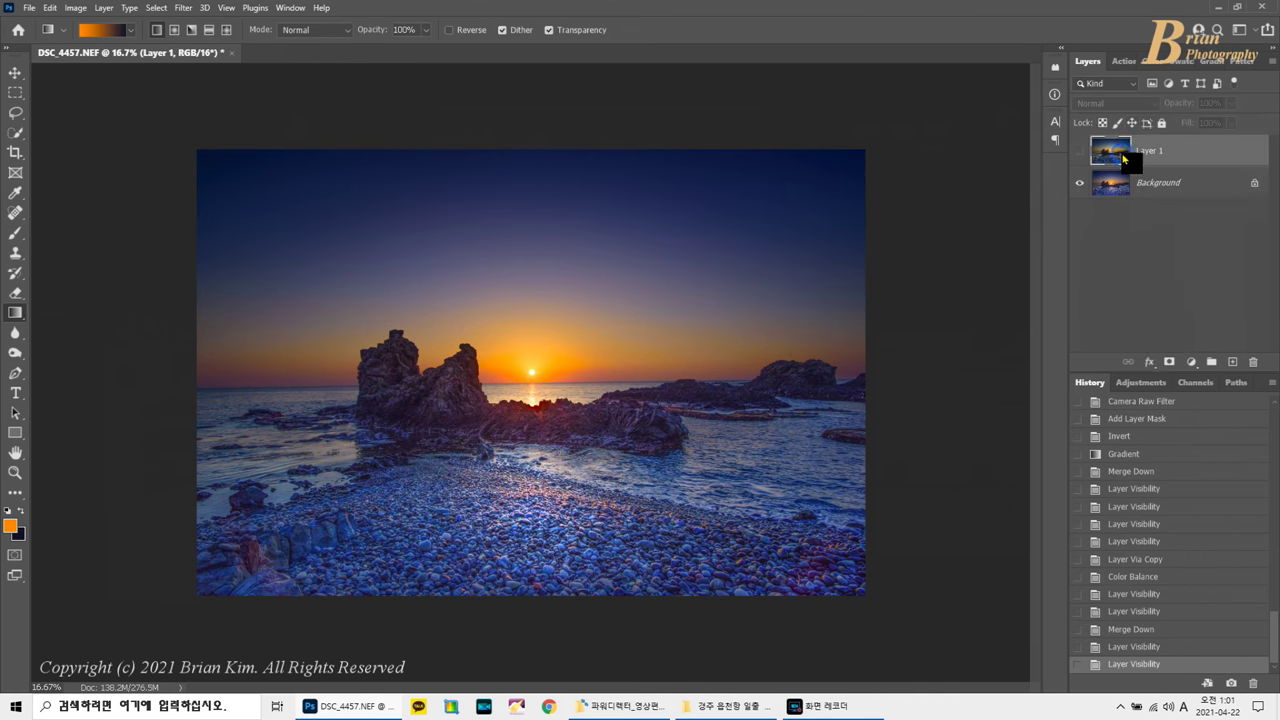
{"action": "left_click_drag", "start_coordinate": [1122, 158], "coordinate": [1253, 361]}
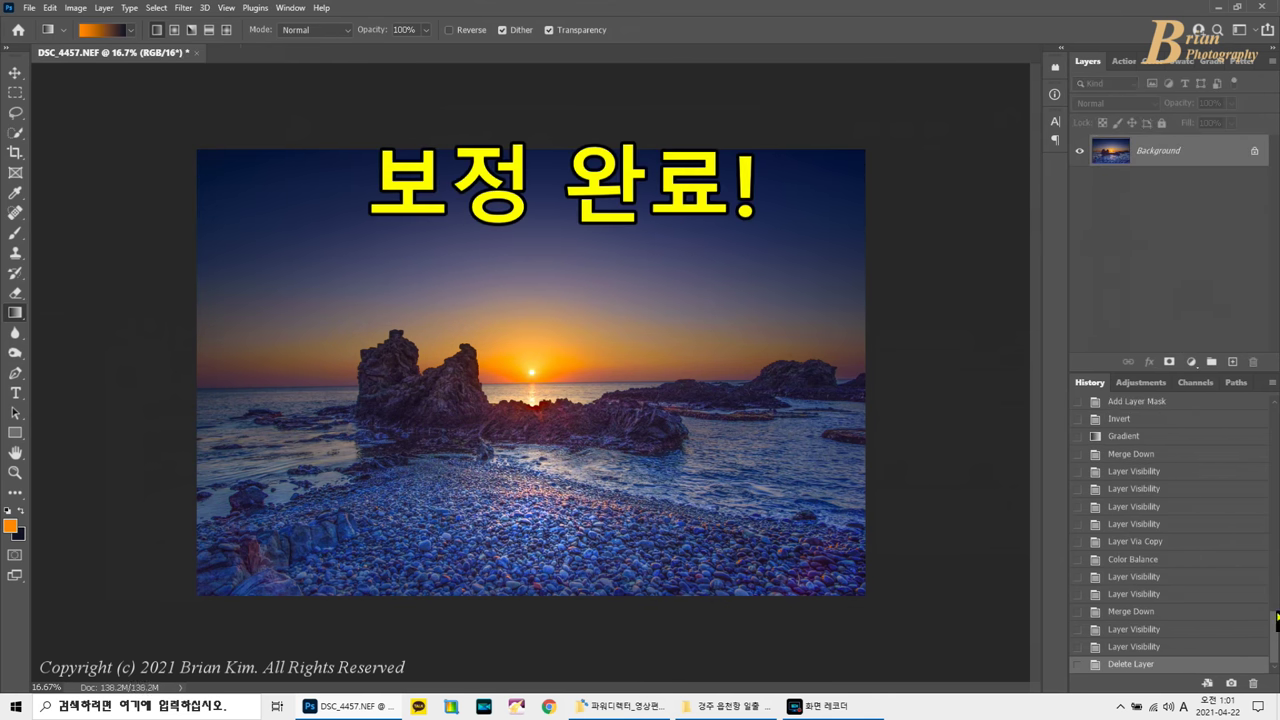
Compare the finished edit with the original 'Before PS' snapshot in History.
{"action": "left_click_drag", "start_coordinate": [1276, 620], "coordinate": [1275, 410]}
{"action": "left_click", "coordinate": [1140, 404]}
{"action": "key", "text": "ctrl+z"}
{"action": "left_click", "coordinate": [1158, 411]}
{"action": "key", "text": "ctrl+z"}
{"action": "left_click", "coordinate": [1158, 411]}
{"action": "key", "text": "ctrl+z"}
{"action": "left_click", "coordinate": [1158, 411]}
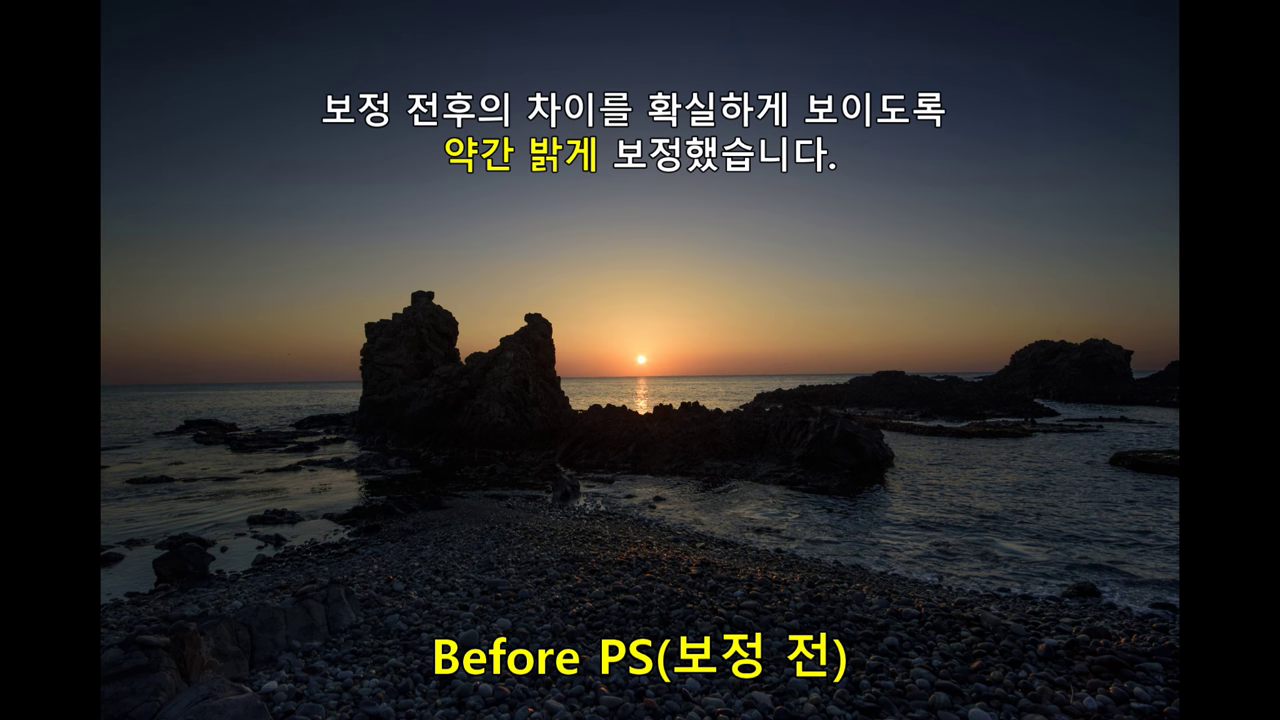